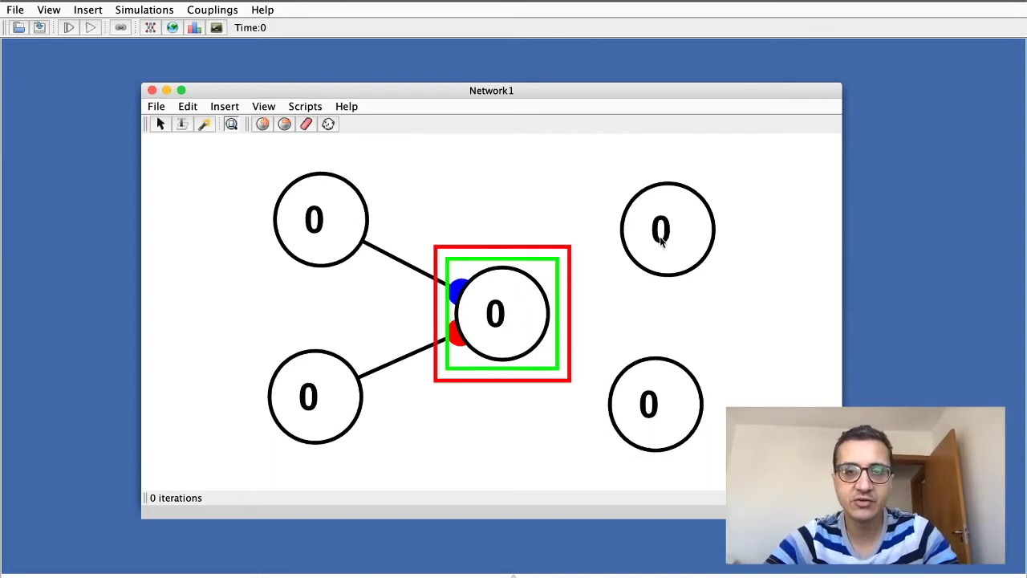
# Step: Connect the central source neuron to each of the two neurons on its right with a red excitatory synapse
pyautogui.press('2')
pyautogui.click(654, 397)
pyautogui.press('2')
pyautogui.click(751, 372)
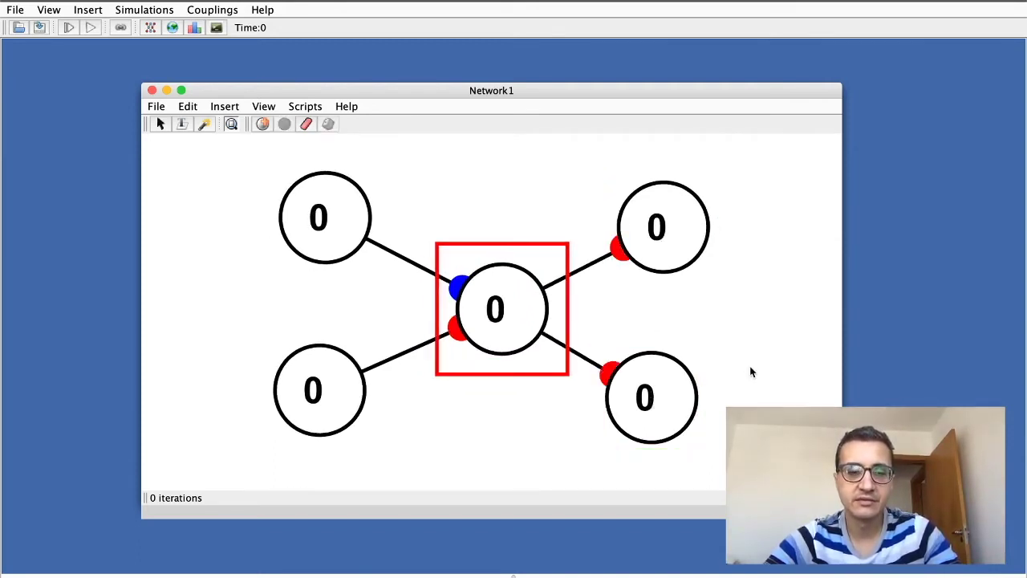
# Step: Delete the two output neurons on the right of the central neuron
pyautogui.click(670, 235)
pyautogui.press('BackSpace')
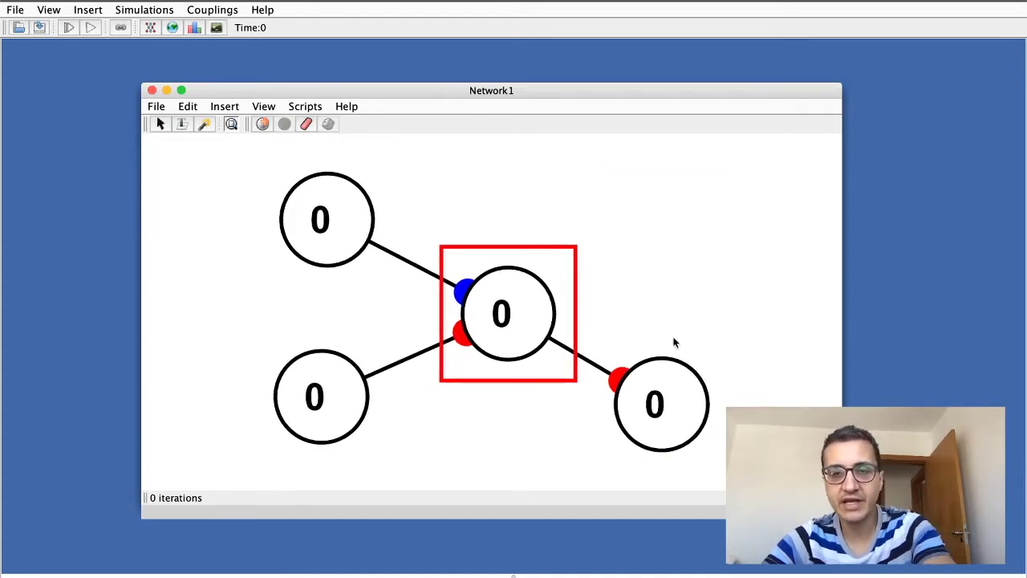
pyautogui.click(669, 415)
pyautogui.press('BackSpace')
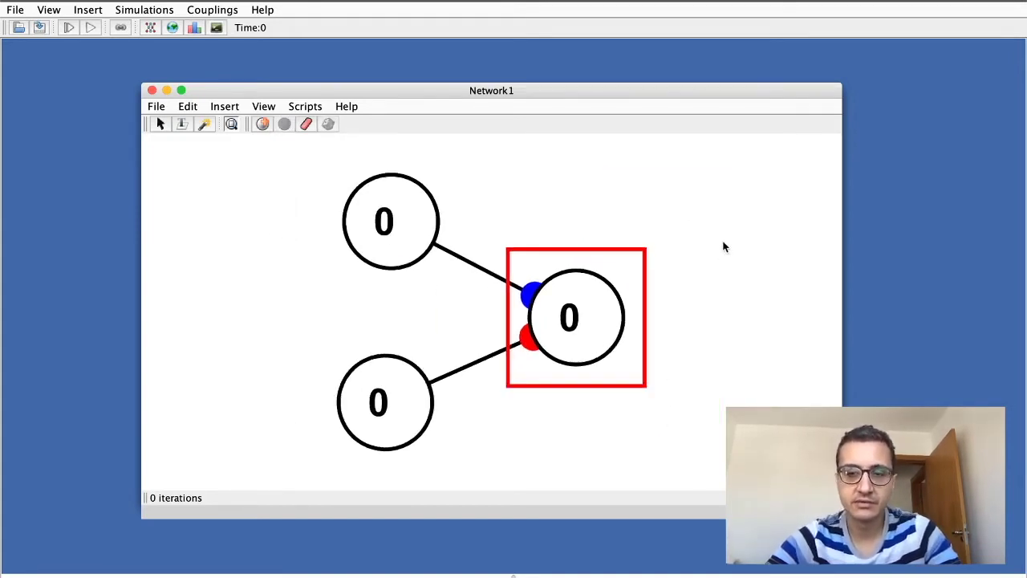
# Step: Add two new neurons to the right of the central neuron and place one below the other
pyautogui.press('p')
pyautogui.press('p')
pyautogui.moveTo(731, 241); pyautogui.dragTo(559, 431)
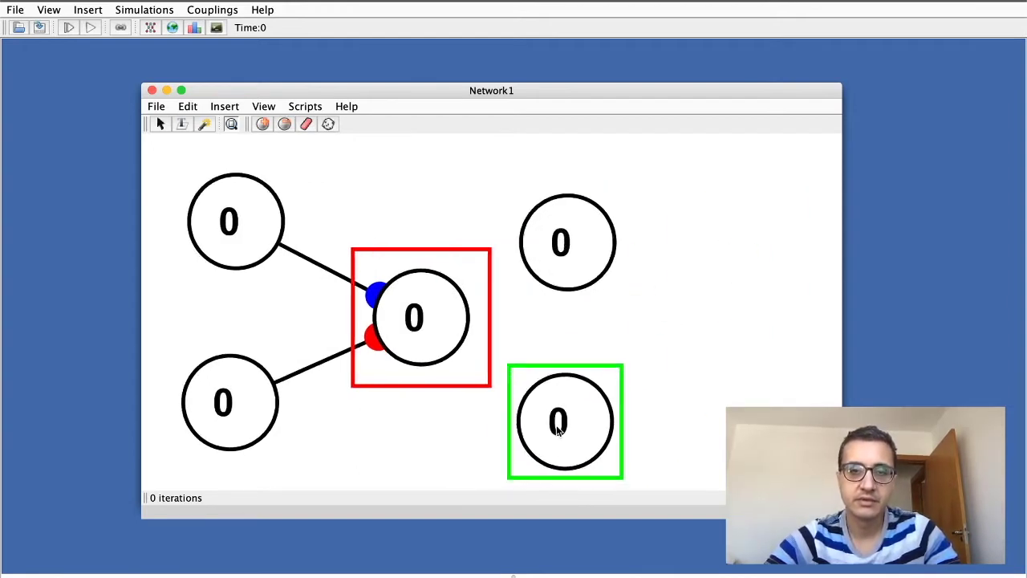
# Step: Connect the central source neuron to both new neurons at once with red excitatory synapses
pyautogui.moveTo(573, 161); pyautogui.dragTo(680, 444)
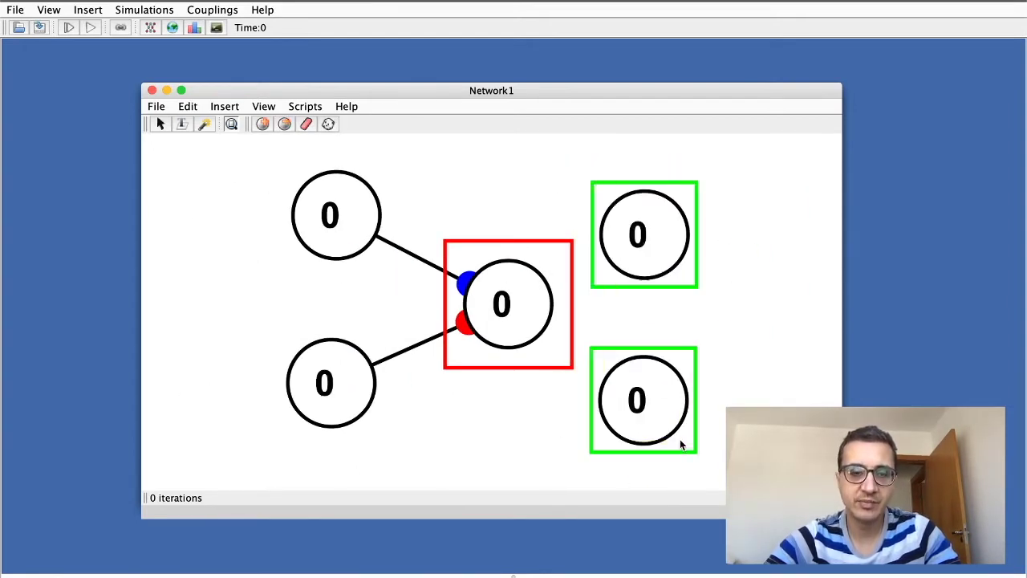
pyautogui.press('2')
pyautogui.click(759, 382)
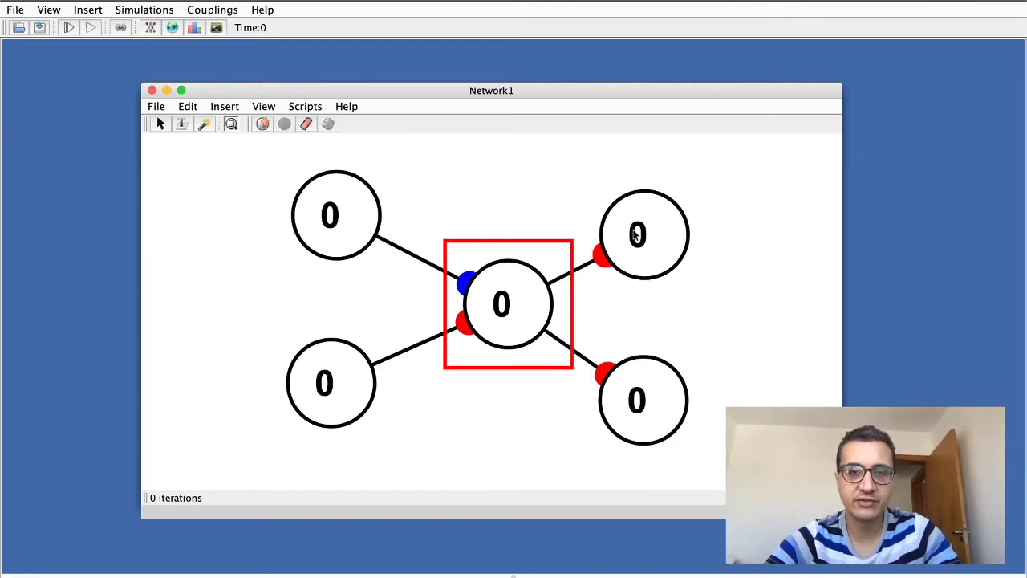
# Step: Move the two output neurons farther from the central neuron and clear its source marking
pyautogui.click(636, 234)
pyautogui.click(622, 413)
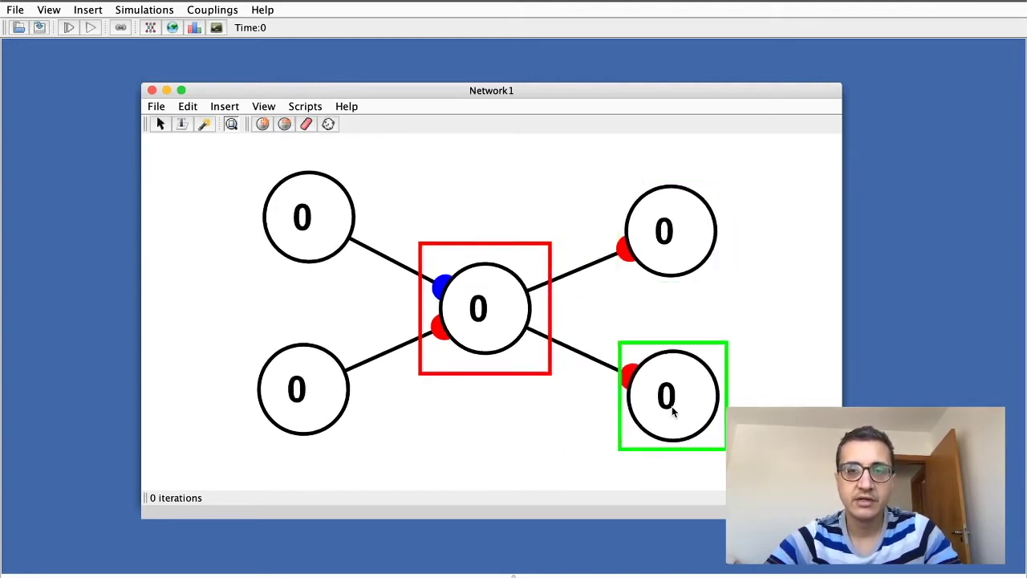
pyautogui.click(502, 428)
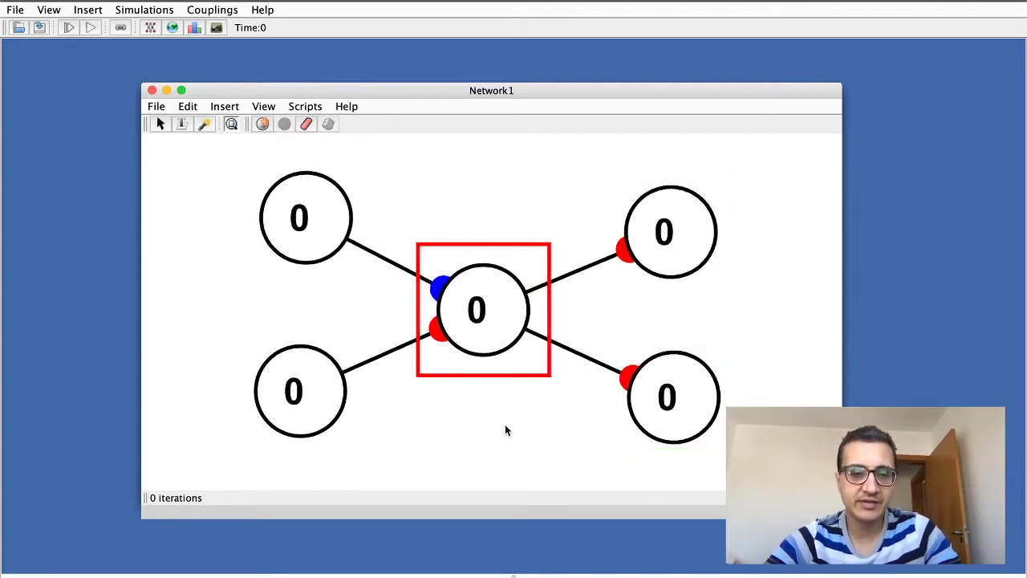
pyautogui.click(505, 431)
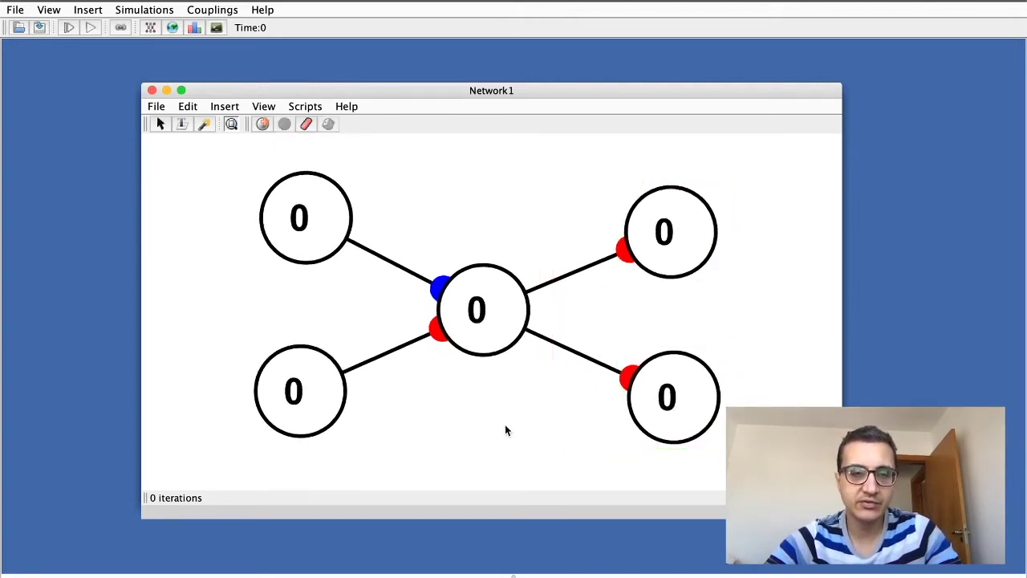
pyautogui.click(299, 216)
pyautogui.click(302, 378)
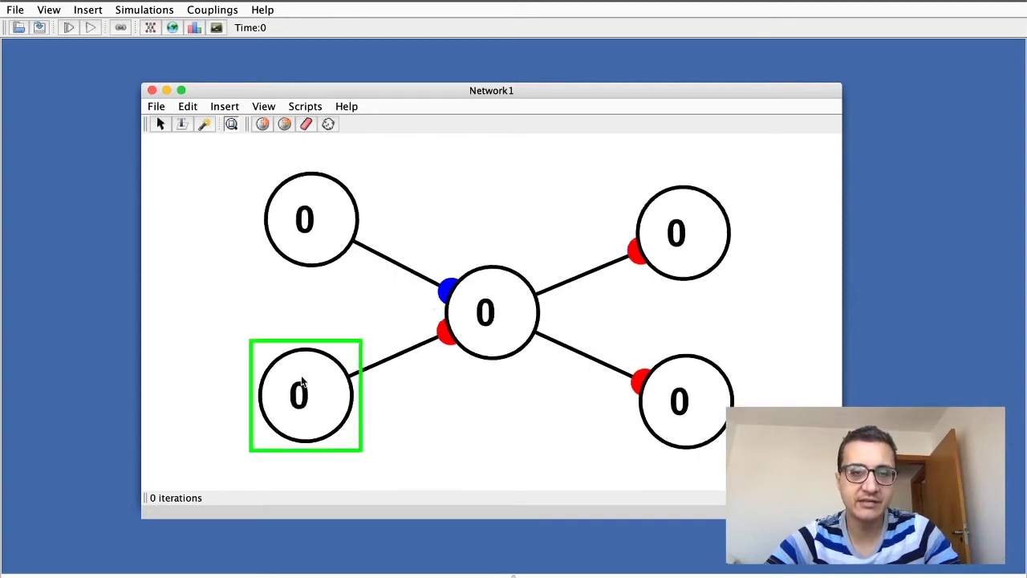
pyautogui.click(588, 464)
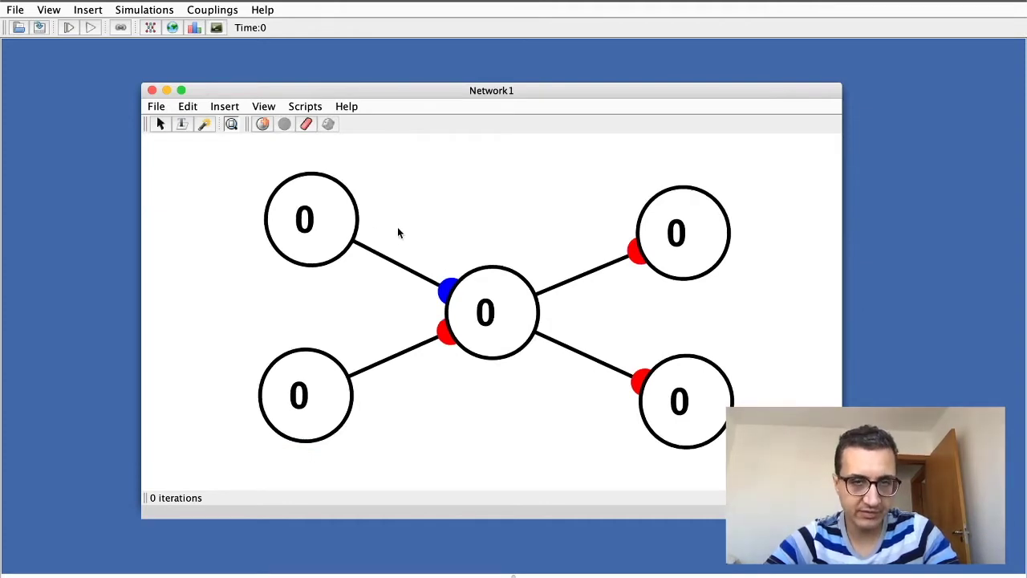
# Step: Rearrange the network so the two input neurons sit above the central neuron and the two output neurons below it
pyautogui.moveTo(312, 218); pyautogui.dragTo(417, 167)
pyautogui.moveTo(342, 410); pyautogui.dragTo(338, 241)
pyautogui.moveTo(429, 227); pyautogui.dragTo(460, 204)
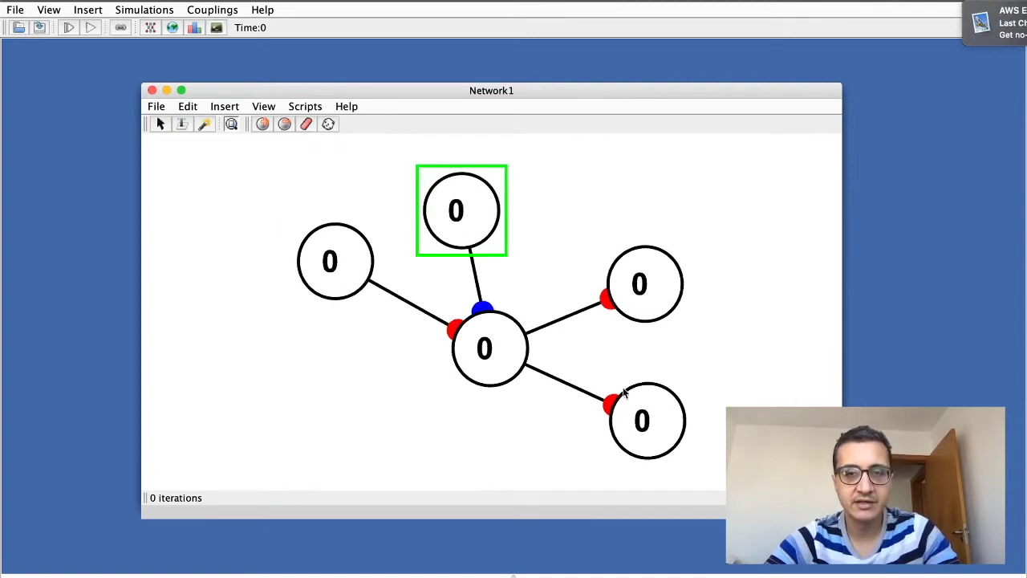
pyautogui.moveTo(650, 419); pyautogui.dragTo(474, 482)
pyautogui.moveTo(654, 251); pyautogui.dragTo(590, 427)
# Step: Adjust the neuron positions into an upright X shape, with the two inputs level above the center and the two outputs below
pyautogui.moveTo(488, 196); pyautogui.dragTo(564, 179)
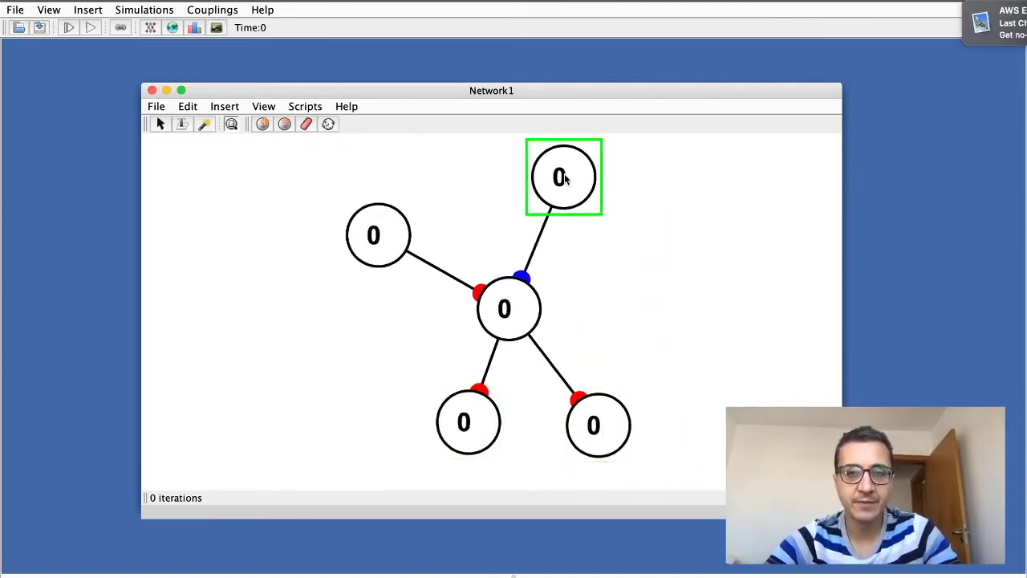
pyautogui.moveTo(404, 232); pyautogui.dragTo(479, 213)
pyautogui.moveTo(561, 410); pyautogui.dragTo(518, 408)
pyautogui.click(441, 442)
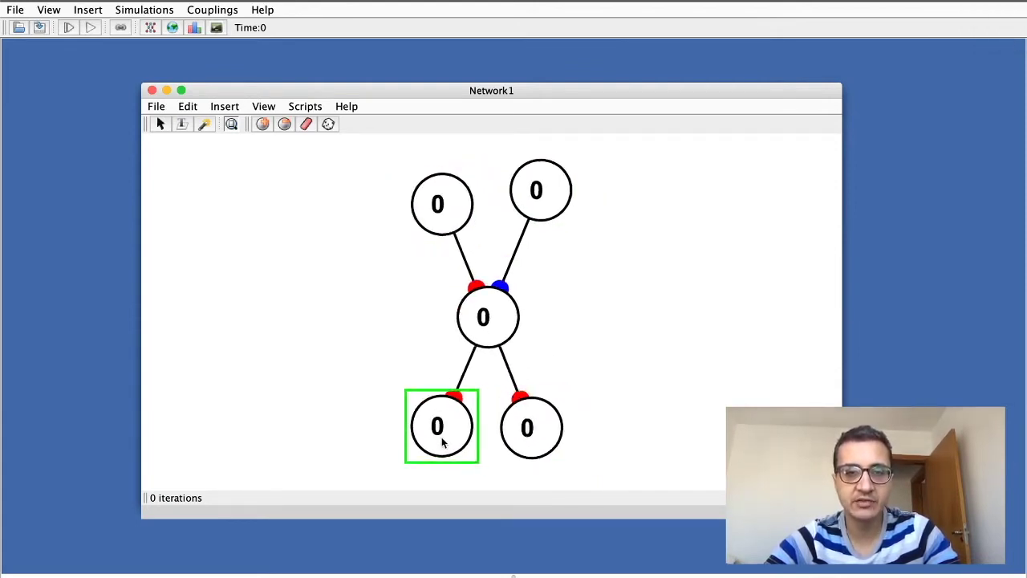
pyautogui.click(630, 351)
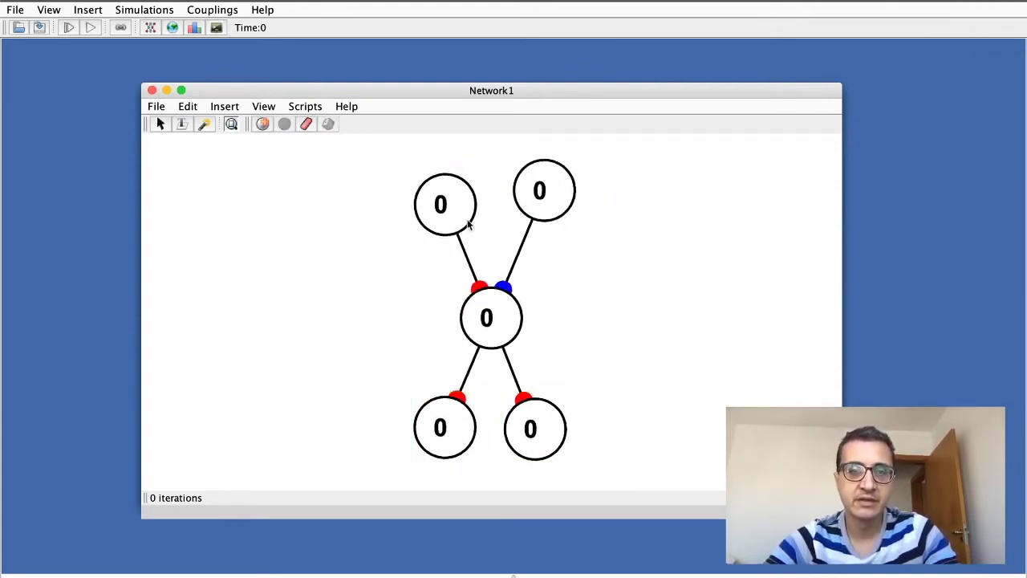
pyautogui.moveTo(443, 206); pyautogui.dragTo(444, 193)
pyautogui.click(552, 318)
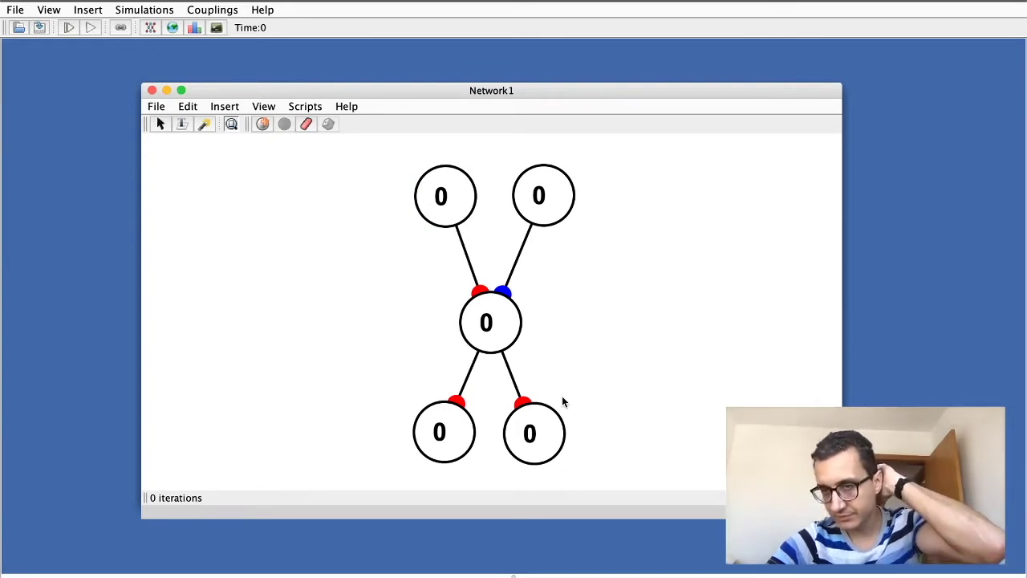
# Step: Set the activation of the input neuron that feeds the red synapse to 10
pyautogui.click(444, 199)
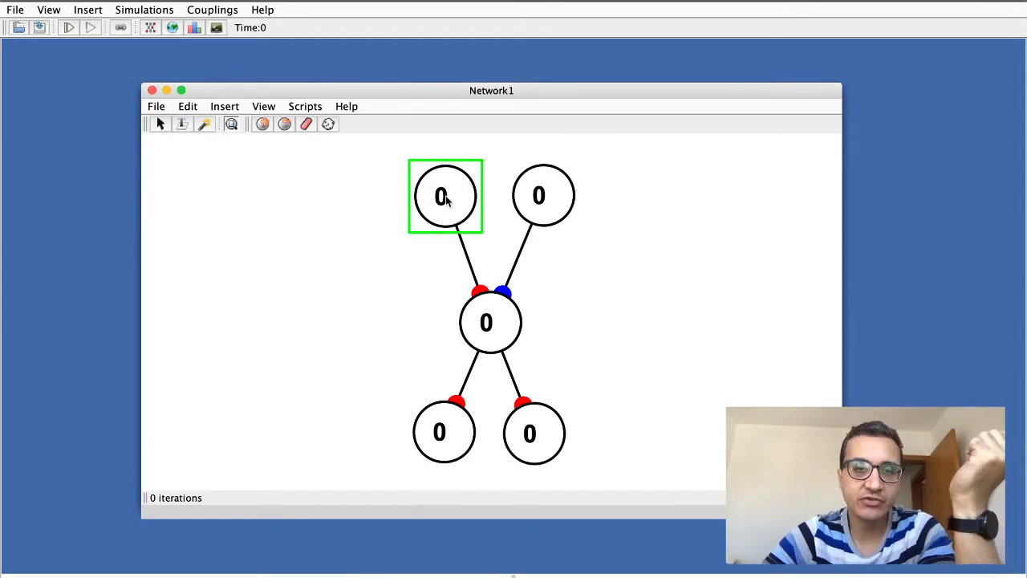
pyautogui.doubleClick(446, 199)
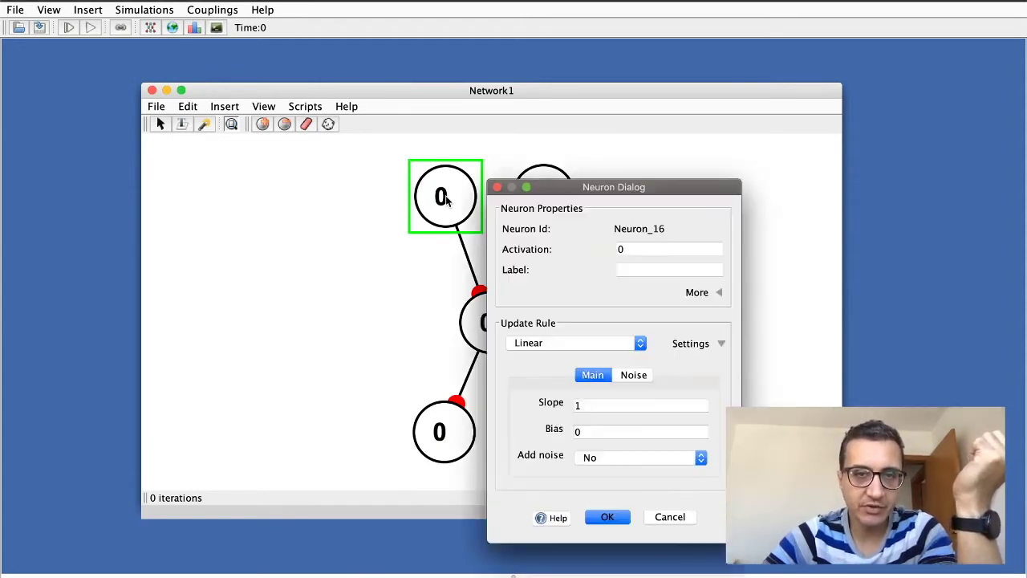
pyautogui.click(651, 249)
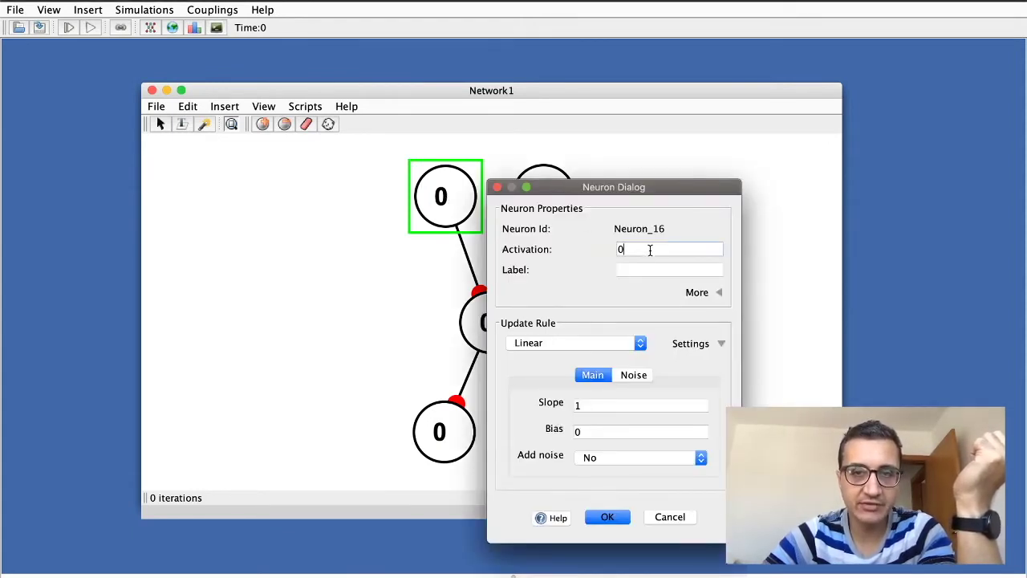
pyautogui.click(650, 249)
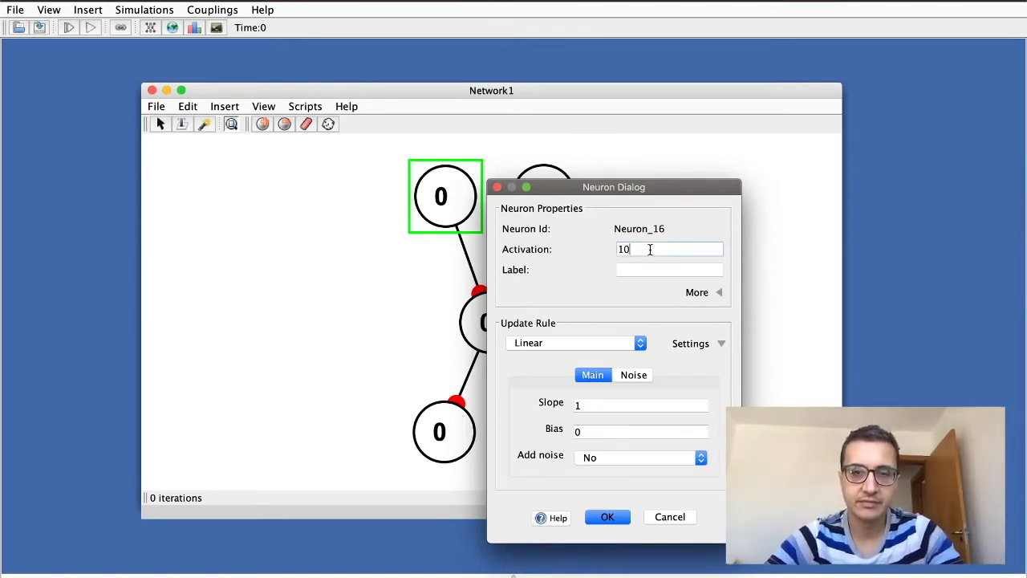
pyautogui.click(610, 517)
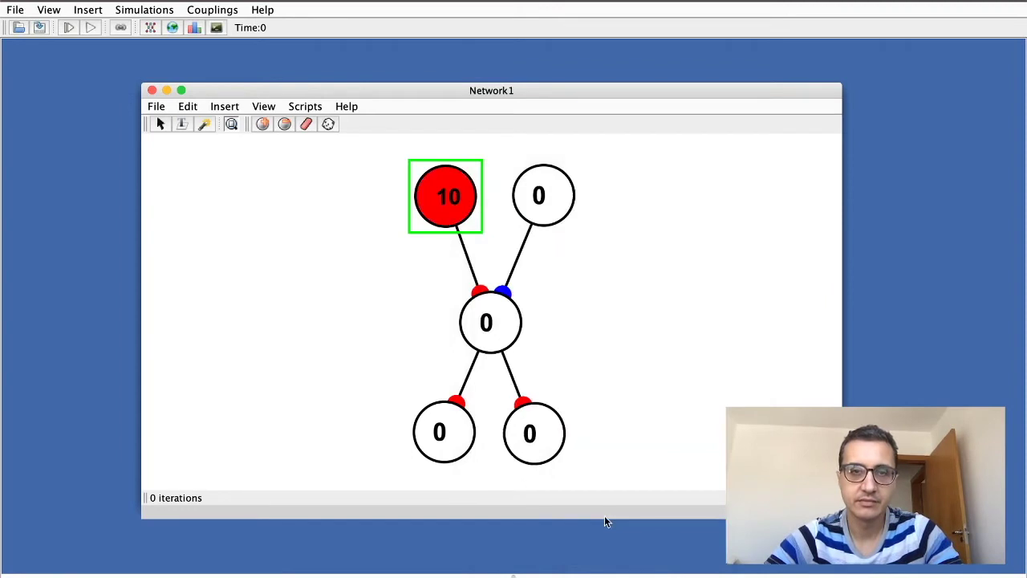
# Step: Set the activation of the upper-left input neuron to 1 and deselect it
pyautogui.doubleClick(453, 206)
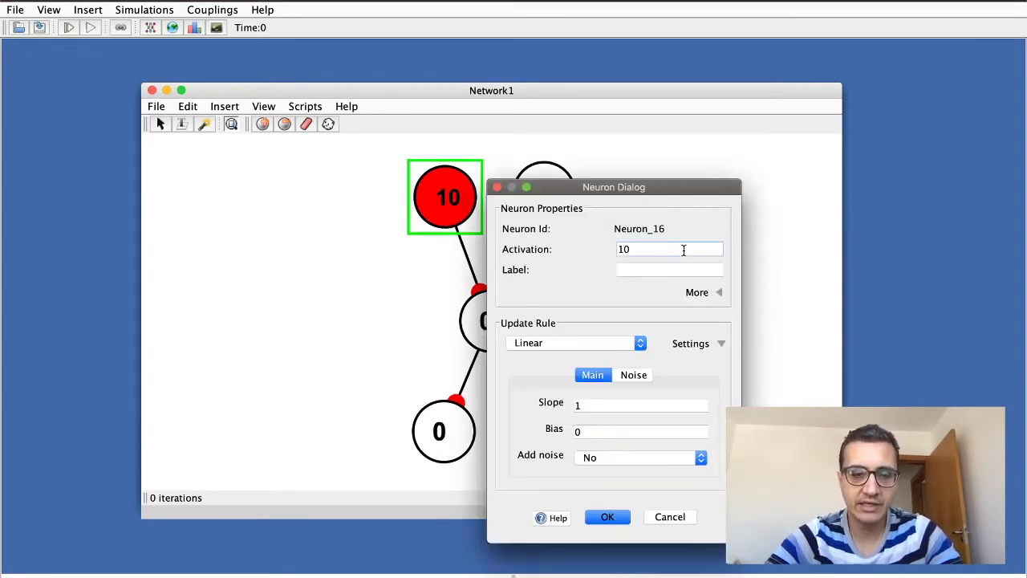
pyautogui.click(608, 517)
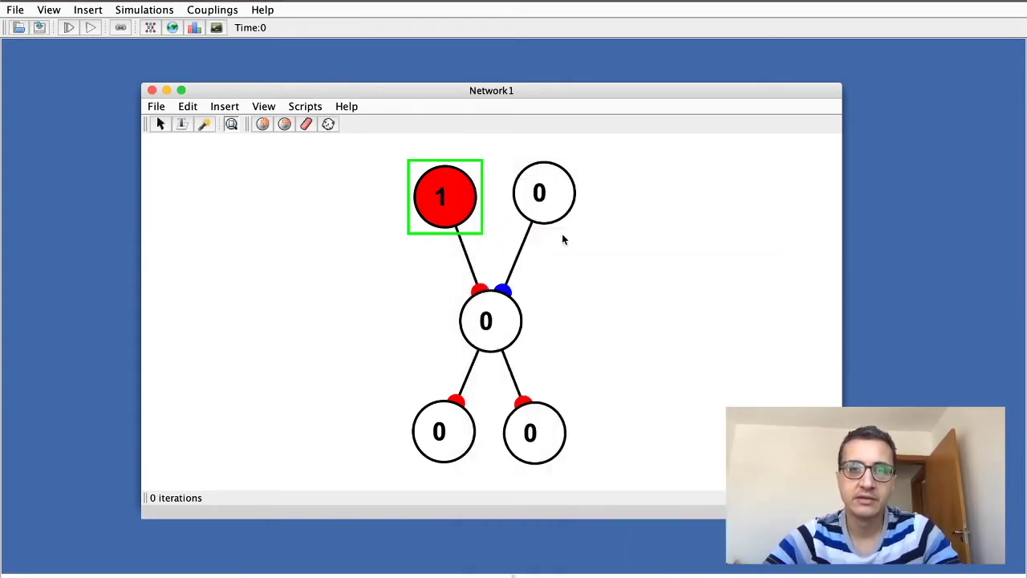
pyautogui.click(342, 269)
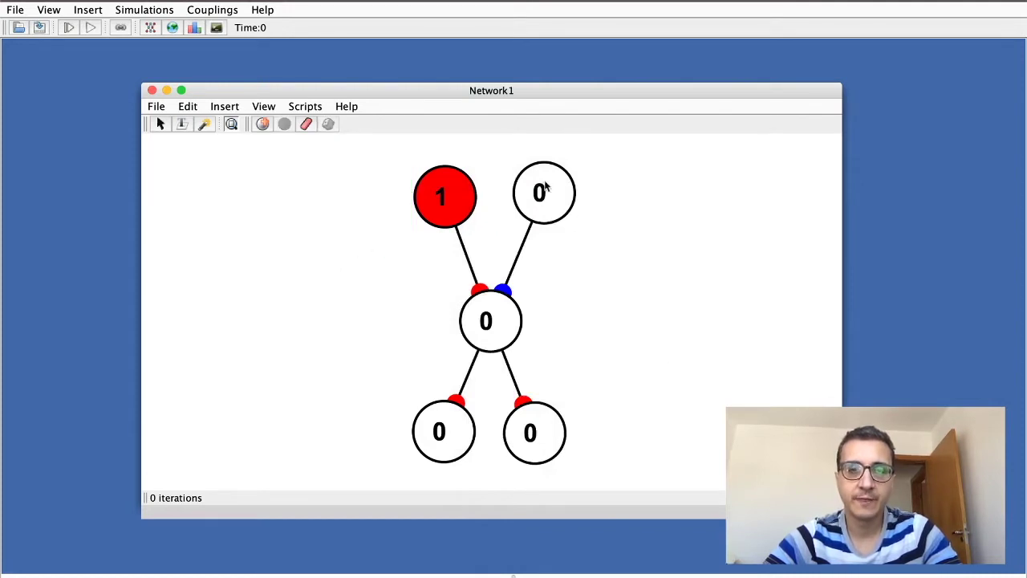
# Step: Move the upper-right and lower-right neurons outward and recenter the middle neuron between the four outer ones
pyautogui.moveTo(554, 188); pyautogui.dragTo(568, 192)
pyautogui.click(523, 426)
pyautogui.moveTo(523, 426); pyautogui.dragTo(560, 420)
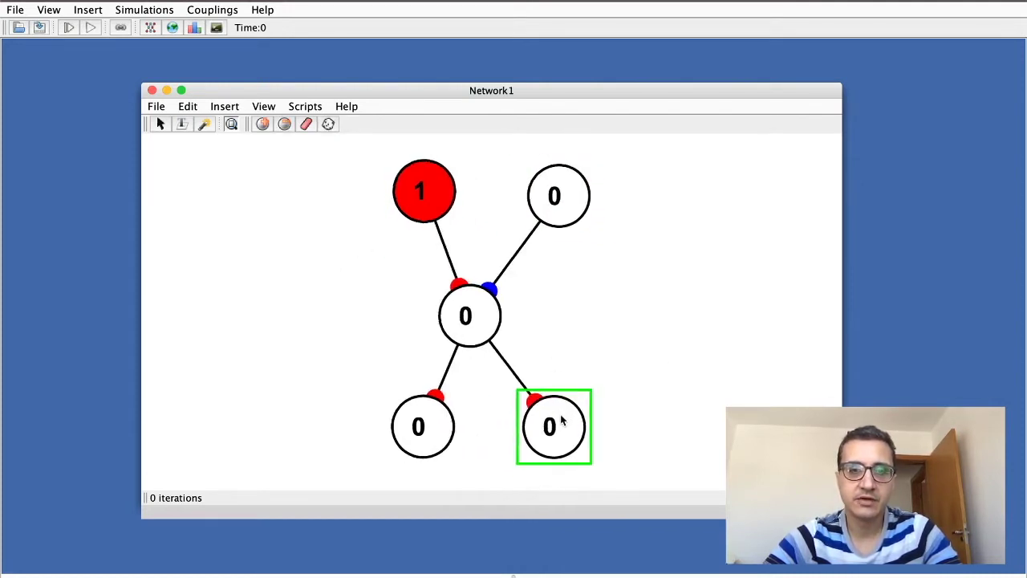
pyautogui.moveTo(465, 315)
pyautogui.mouseDown()
pyautogui.moveTo(505, 313)
pyautogui.moveTo(478, 310)
pyautogui.mouseUp()
pyautogui.click(629, 349)
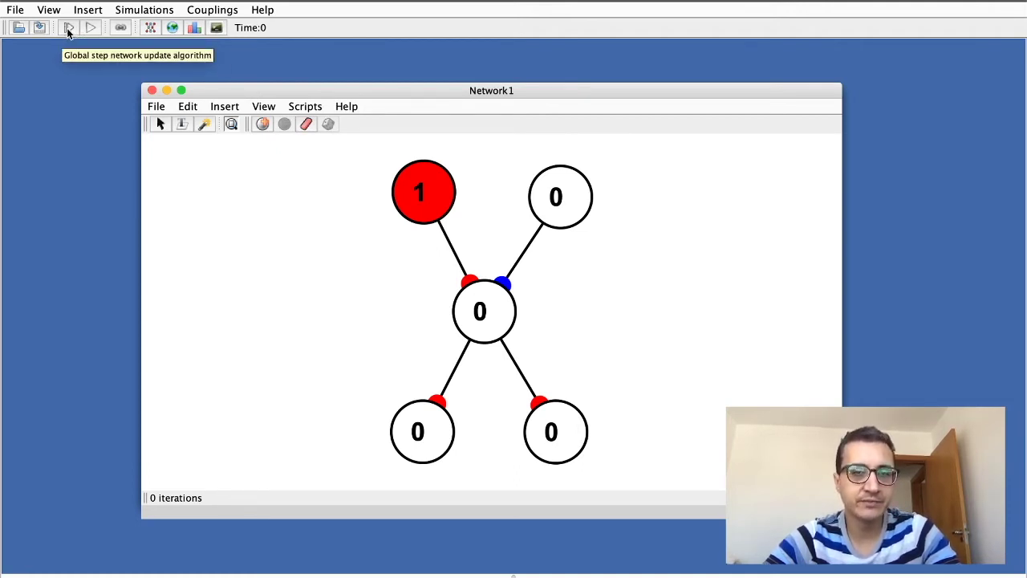
# Step: Fine-tune the positions of the input neuron with the blue synapse and the central neuron to even out the layout
pyautogui.click(576, 213)
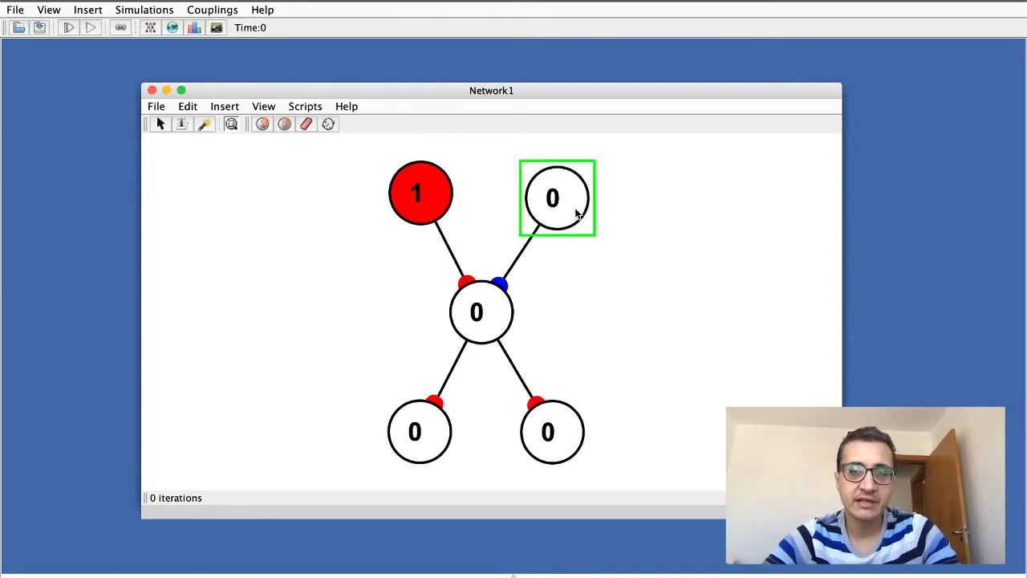
pyautogui.moveTo(562, 207)
pyautogui.mouseDown()
pyautogui.moveTo(578, 207)
pyautogui.moveTo(548, 205)
pyautogui.mouseUp()
pyautogui.click(480, 240)
pyautogui.moveTo(484, 303)
pyautogui.mouseDown()
pyautogui.moveTo(475, 330)
pyautogui.moveTo(491, 305)
pyautogui.moveTo(475, 320)
pyautogui.moveTo(487, 316)
pyautogui.mouseUp()
# Step: Examine how the two input neurons reach the central neuron through their red and blue synapses
pyautogui.click(432, 199)
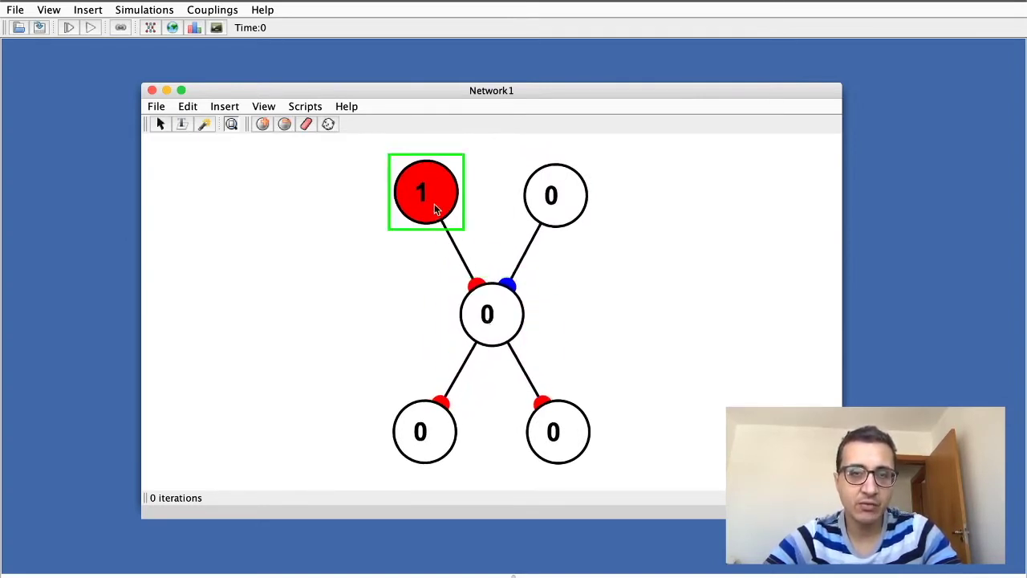
pyautogui.click(480, 287)
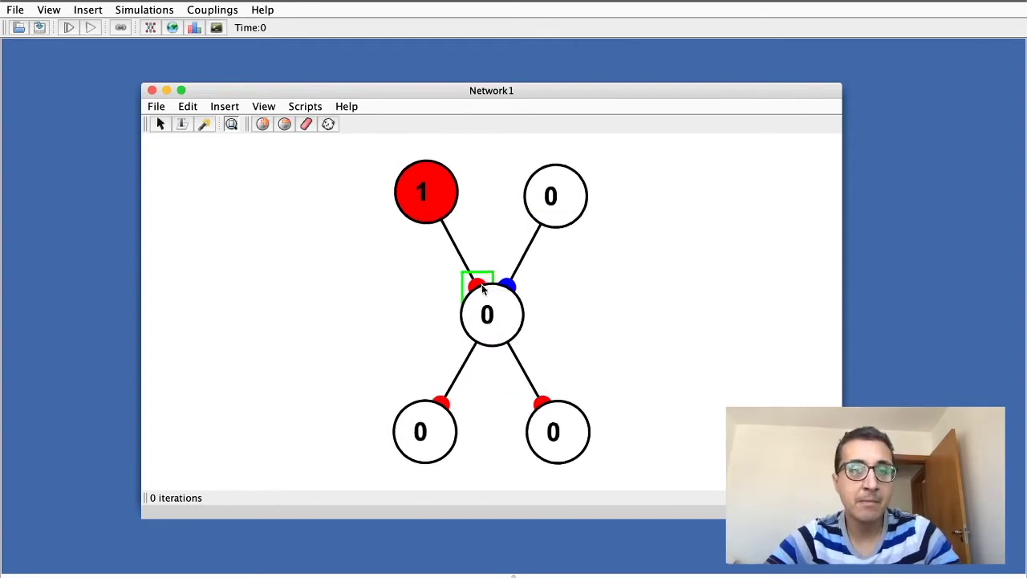
pyautogui.click(560, 202)
pyautogui.click(488, 313)
pyautogui.click(425, 191)
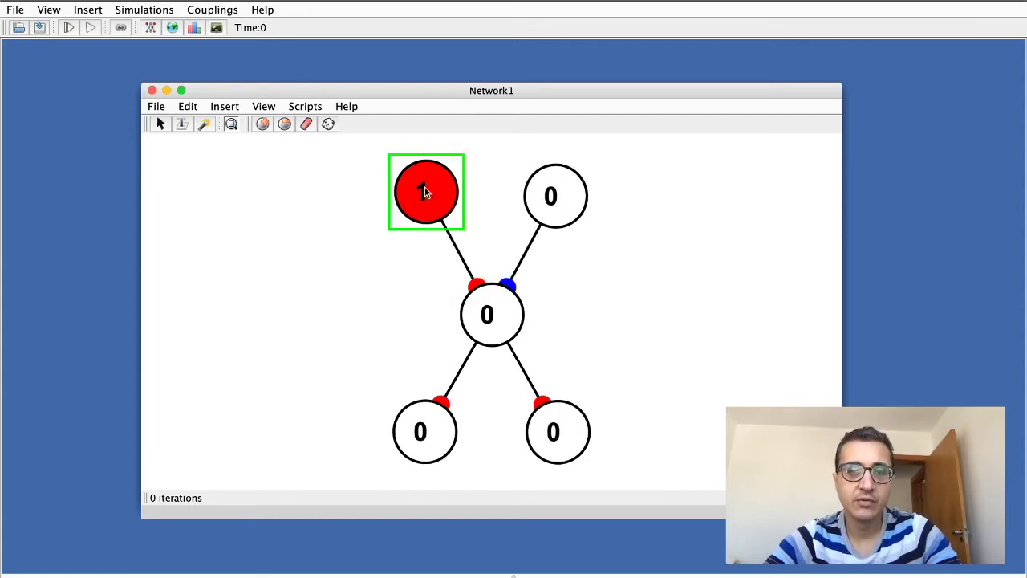
pyautogui.click(482, 283)
pyautogui.click(573, 197)
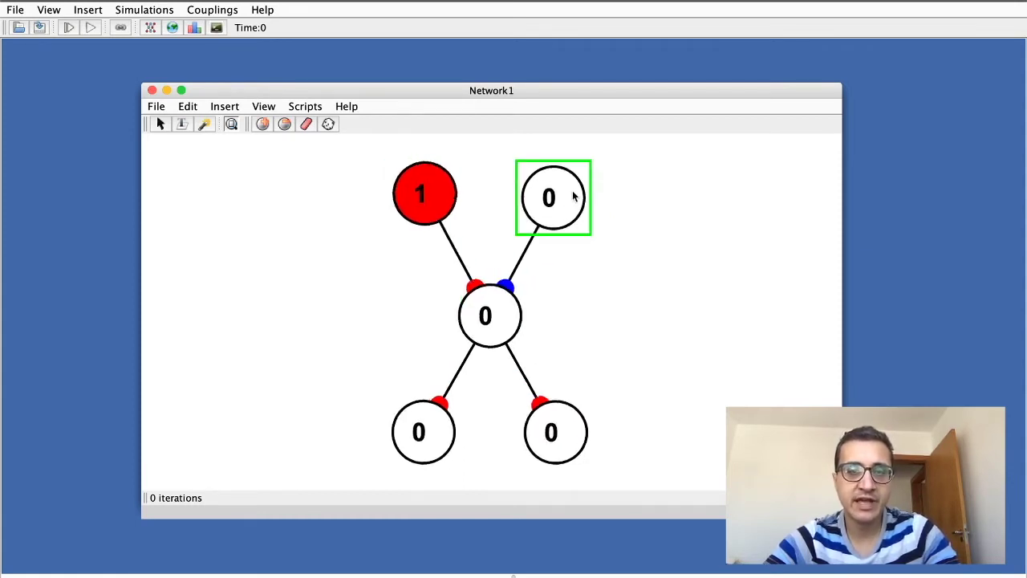
pyautogui.click(509, 285)
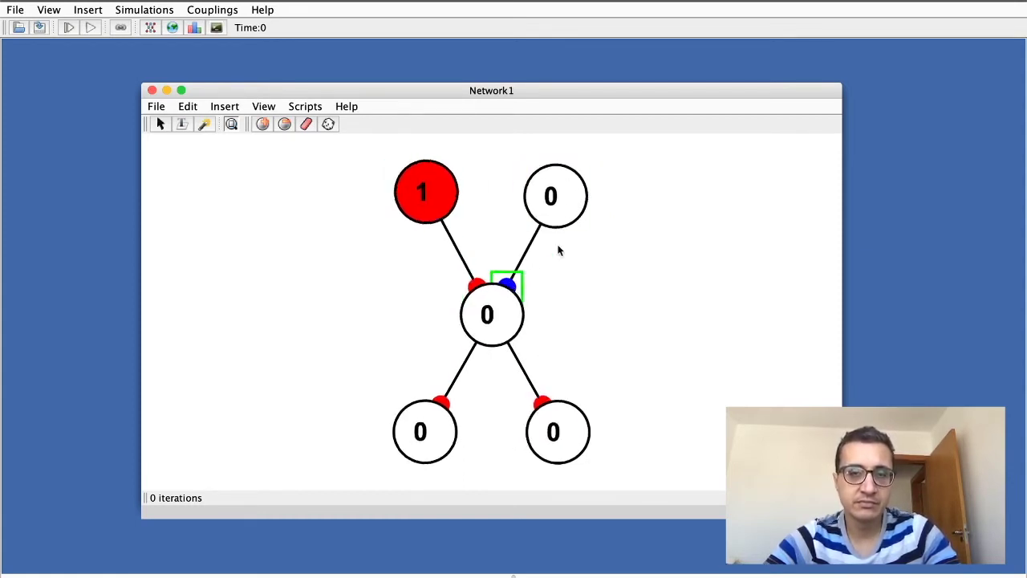
pyautogui.click(422, 169)
pyautogui.click(499, 314)
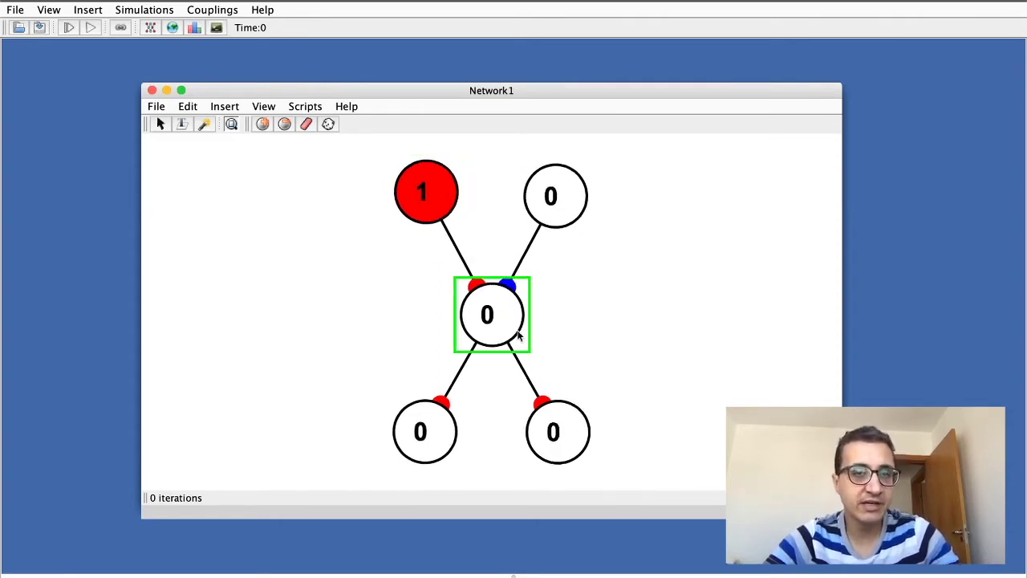
pyautogui.moveTo(518, 337)
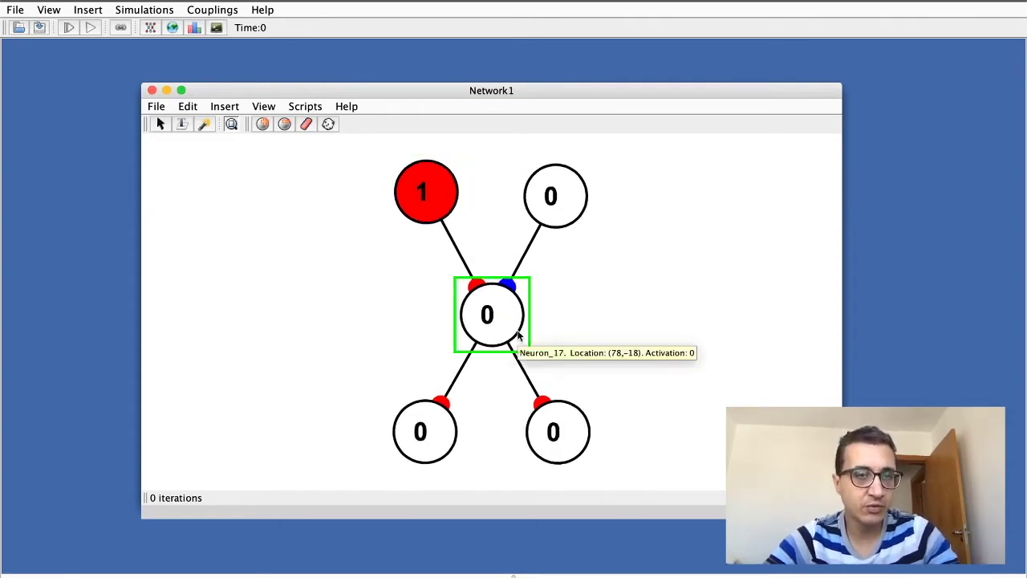
pyautogui.click(422, 189)
pyautogui.click(461, 251)
# Step: Nudge the two input neurons slightly to balance them above the central neuron, leaving nothing selected
pyautogui.moveTo(428, 199)
pyautogui.mouseDown()
pyautogui.moveTo(396, 195)
pyautogui.moveTo(404, 187)
pyautogui.moveTo(408, 206)
pyautogui.moveTo(438, 216)
pyautogui.moveTo(456, 207)
pyautogui.moveTo(446, 206)
pyautogui.mouseUp()
pyautogui.moveTo(559, 208); pyautogui.dragTo(560, 208)
pyautogui.click(683, 351)
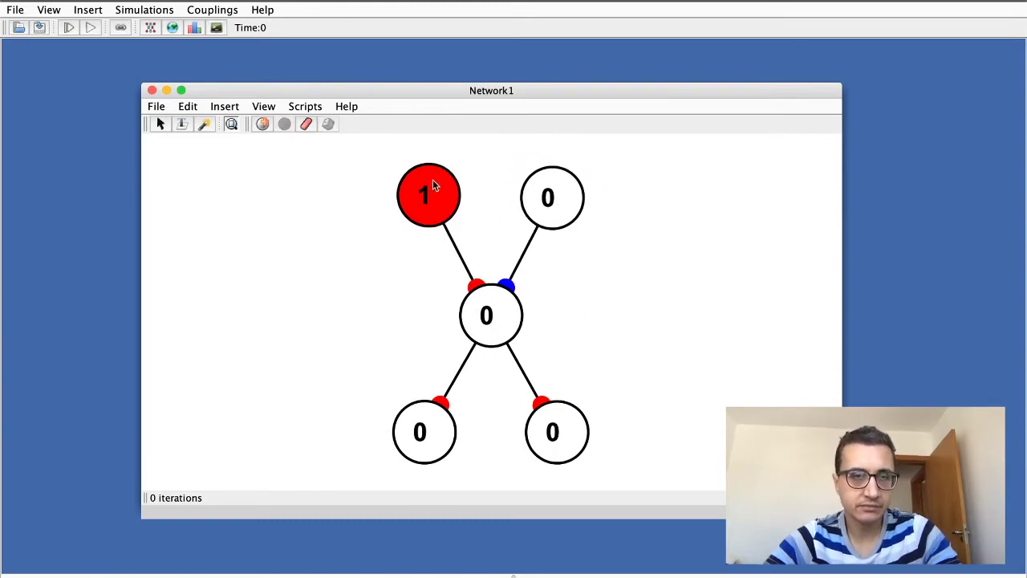
# Step: Advance the network simulation by one iteration and check the central neuron's activation
pyautogui.click(68, 28)
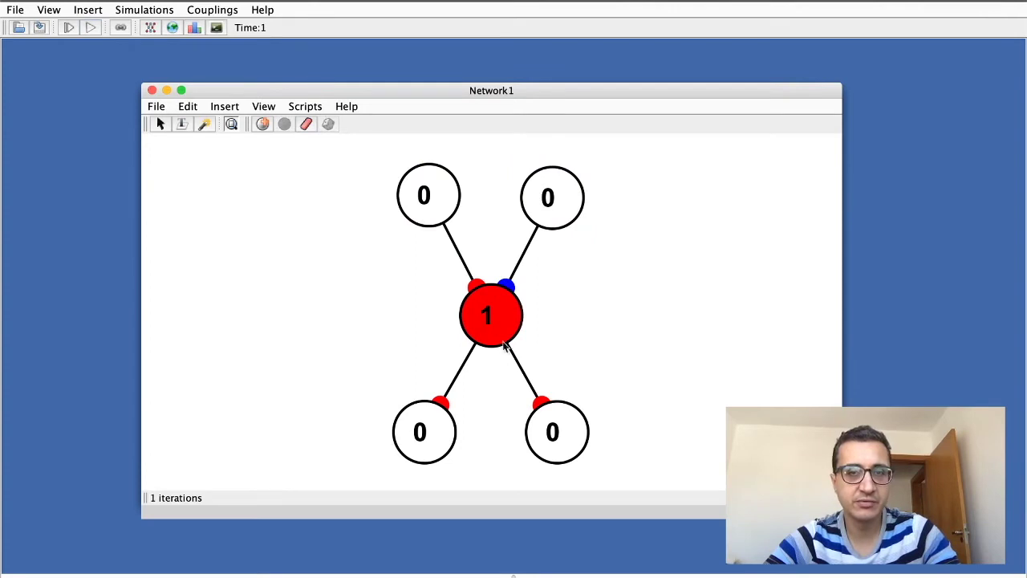
pyautogui.moveTo(492, 345)
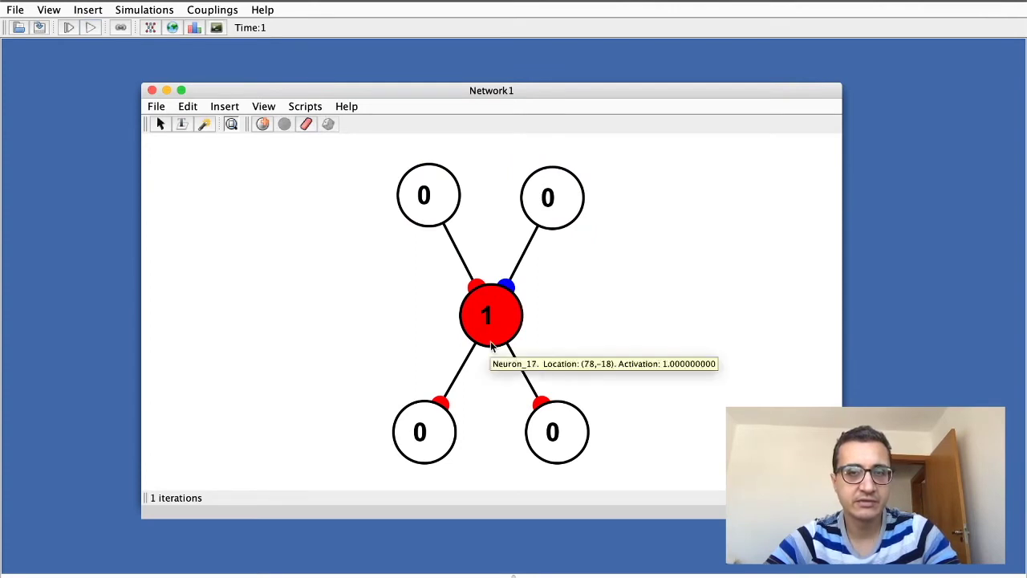
pyautogui.moveTo(445, 199)
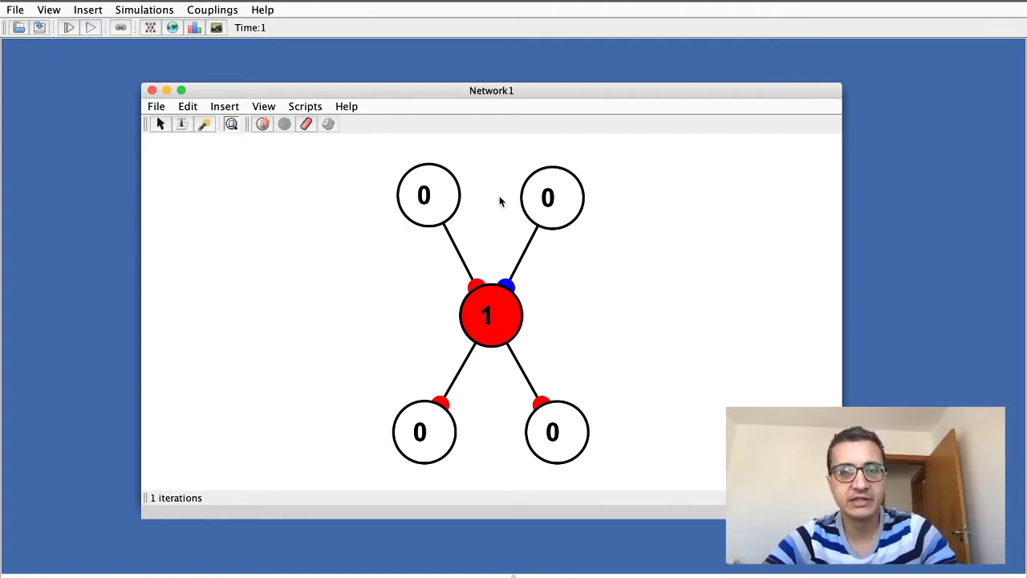
# Step: Nudge the upper-right neuron, the two lower neurons and the central neuron slightly to keep the layout even
pyautogui.click(546, 197)
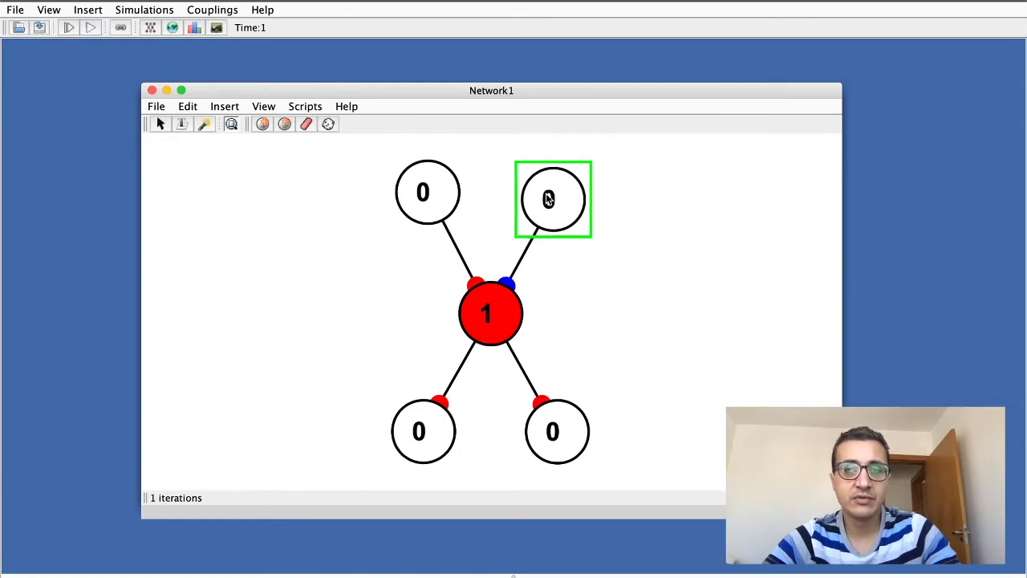
pyautogui.moveTo(553, 421); pyautogui.dragTo(562, 427)
pyautogui.click(604, 345)
pyautogui.moveTo(550, 202); pyautogui.dragTo(552, 196)
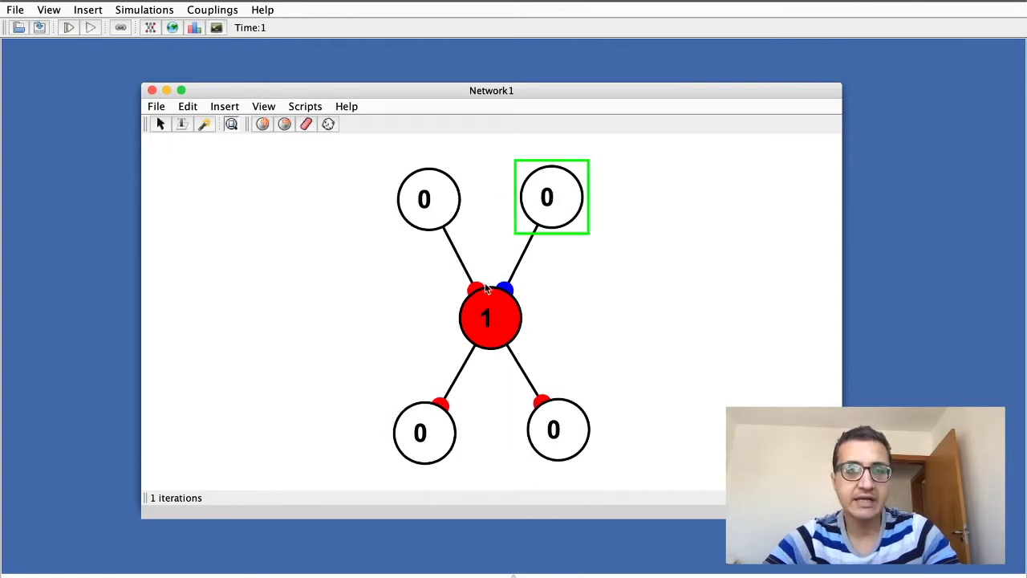
pyautogui.click(493, 316)
pyautogui.moveTo(440, 430); pyautogui.dragTo(419, 432)
pyautogui.click(504, 316)
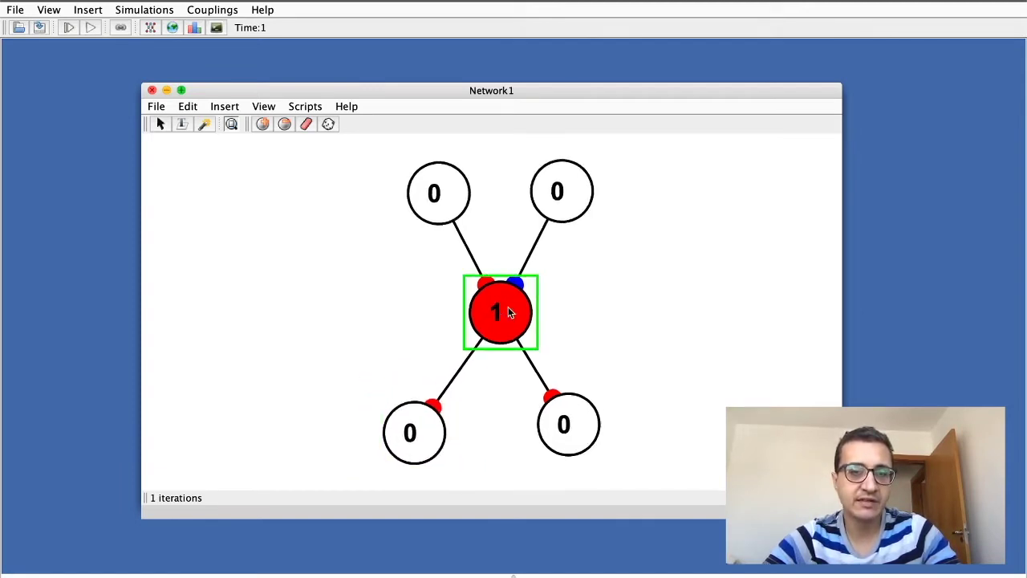
pyautogui.click(436, 410)
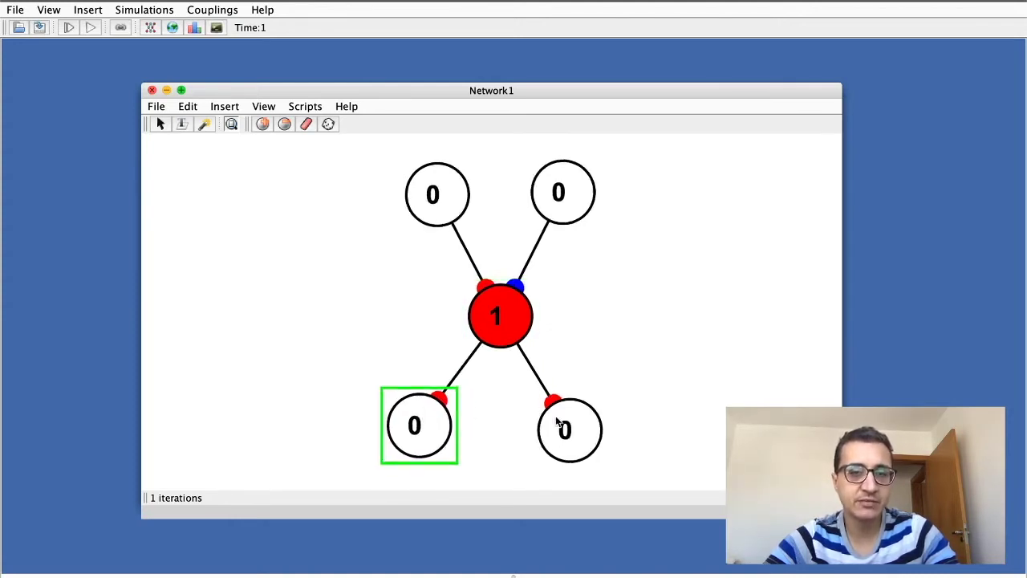
pyautogui.click(576, 438)
# Step: Set the activation of the upper-left input neuron to 2
pyautogui.click(431, 201)
pyautogui.doubleClick(431, 200)
pyautogui.click(651, 248)
pyautogui.write('2')
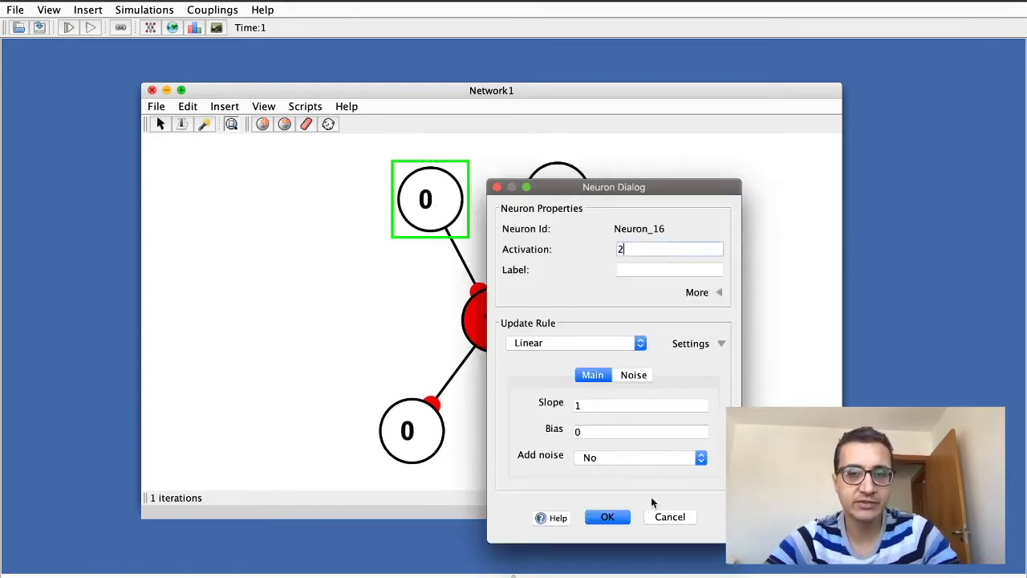
pyautogui.click(607, 517)
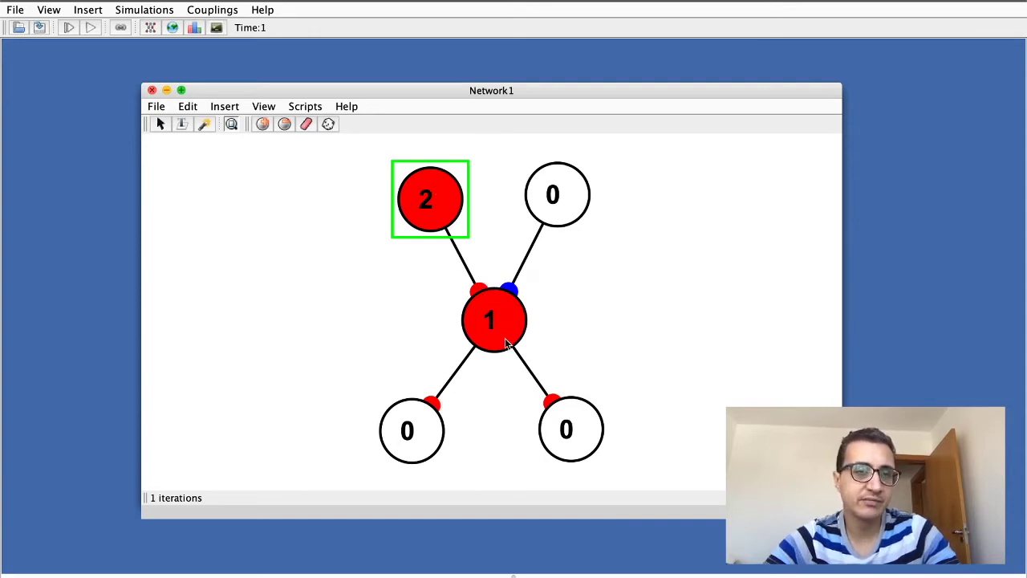
# Step: Move the upper-left input neuron outward, farther from the upper-right one
pyautogui.click(551, 202)
pyautogui.click(368, 265)
pyautogui.moveTo(396, 226); pyautogui.dragTo(400, 201)
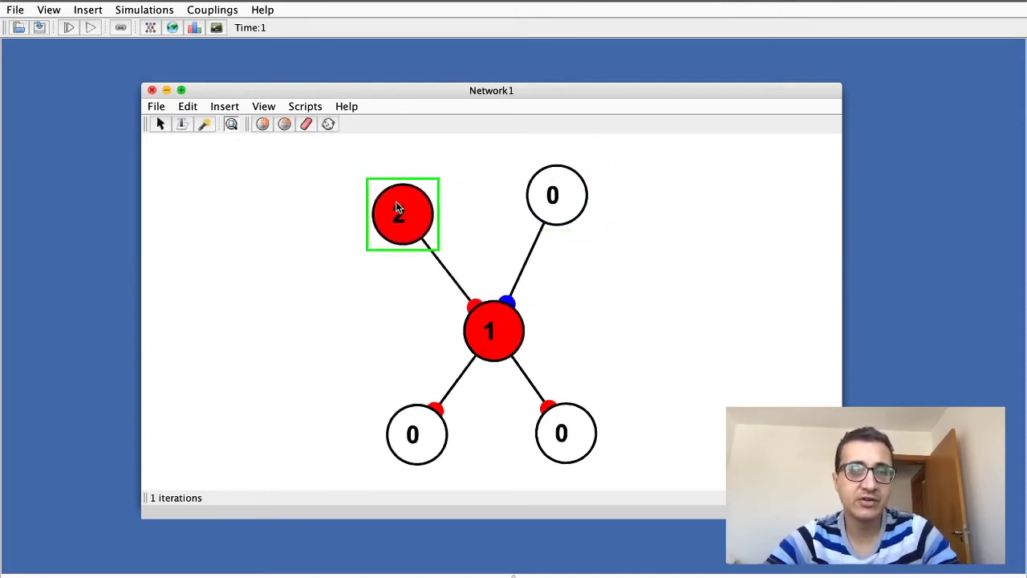
# Step: Examine how the red and blue synapses feed the central neuron and how it passes its activation to the lower-left neuron
pyautogui.click(480, 303)
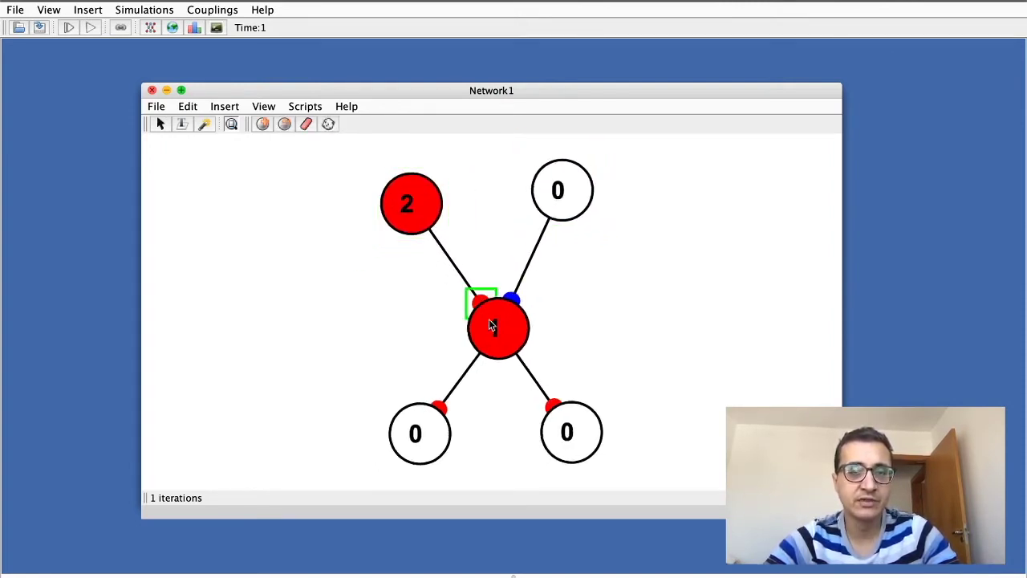
pyautogui.click(559, 180)
pyautogui.click(511, 302)
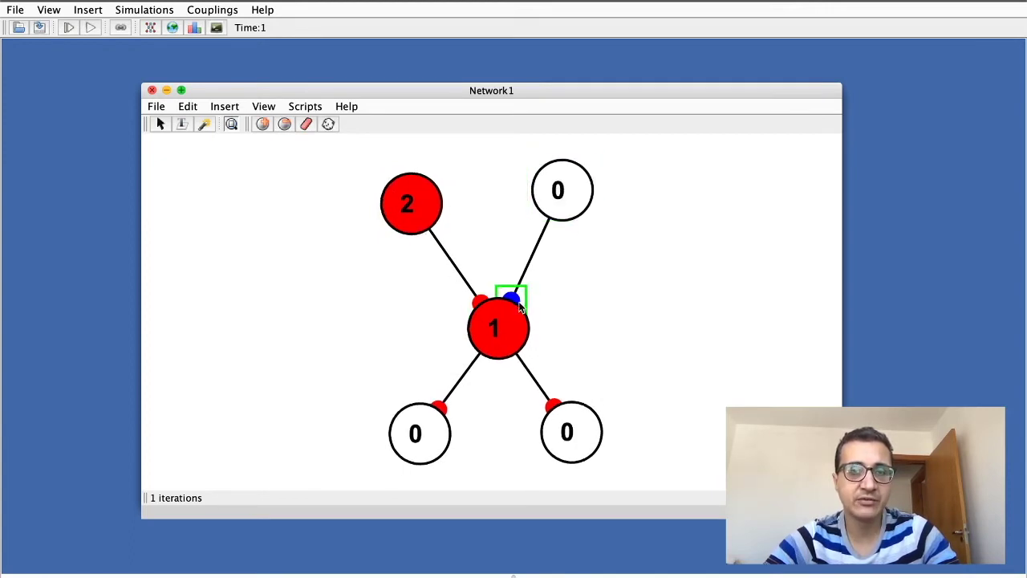
pyautogui.click(487, 336)
pyautogui.click(656, 331)
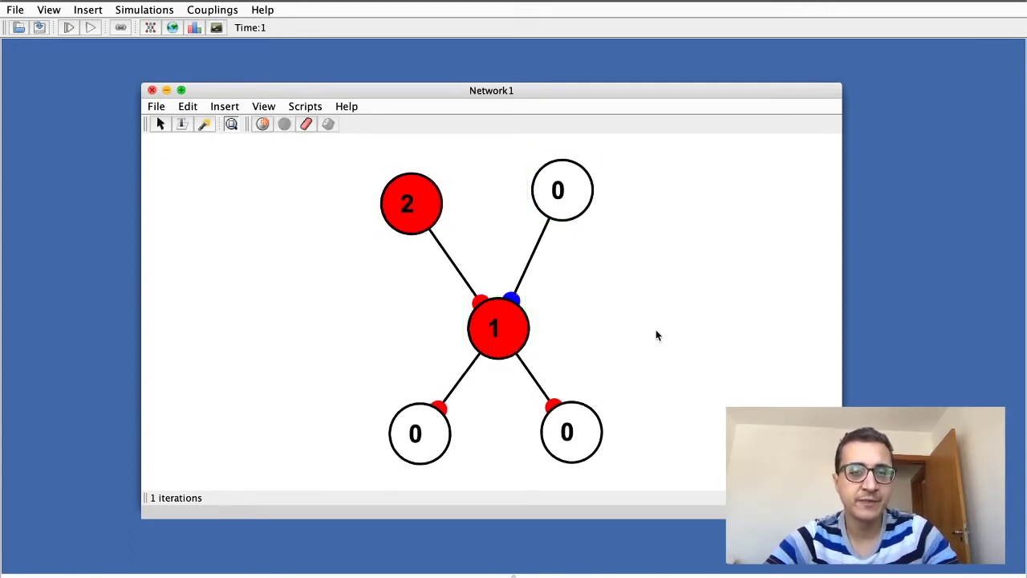
pyautogui.click(419, 431)
pyautogui.click(499, 343)
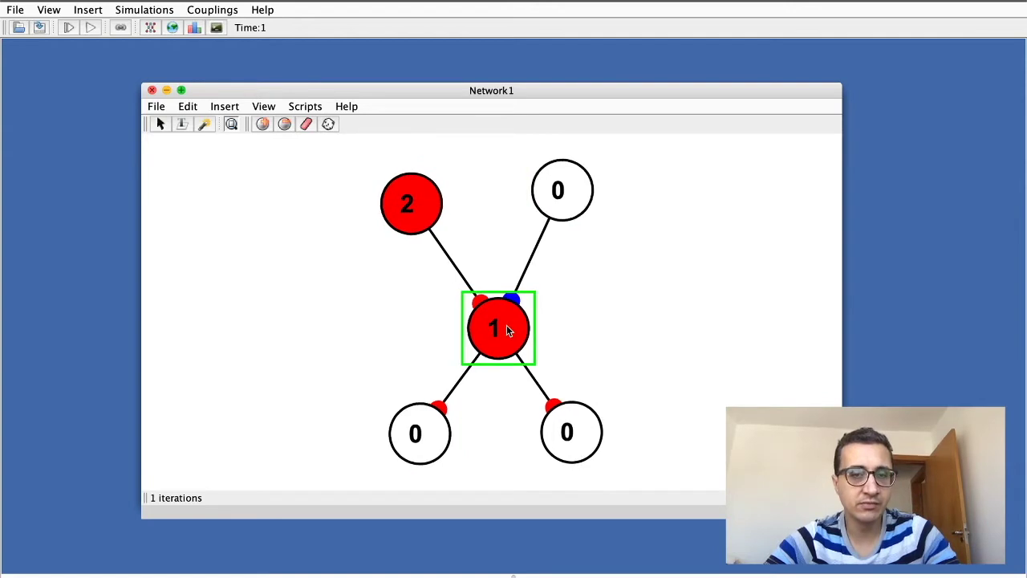
pyautogui.click(440, 407)
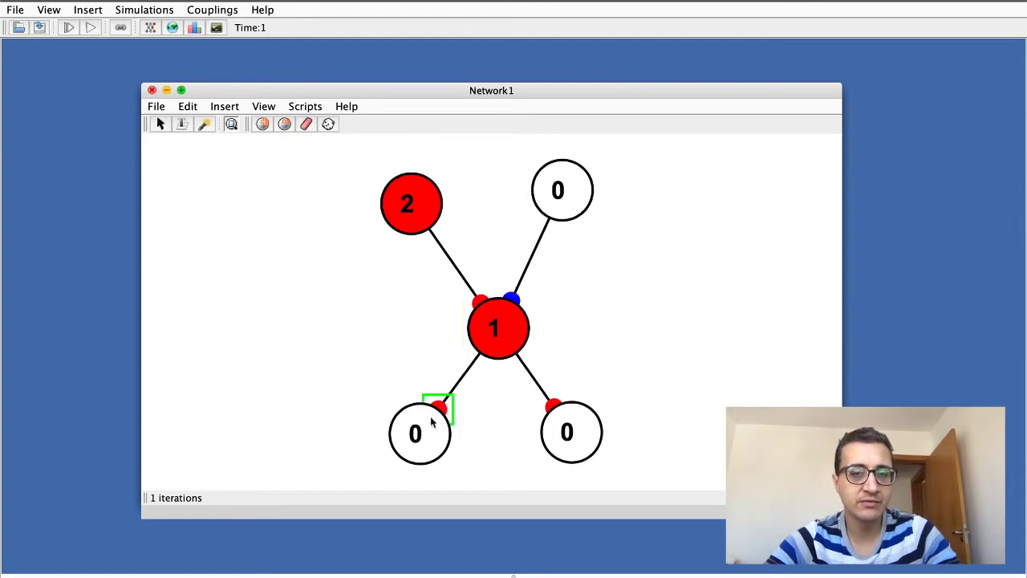
pyautogui.click(419, 438)
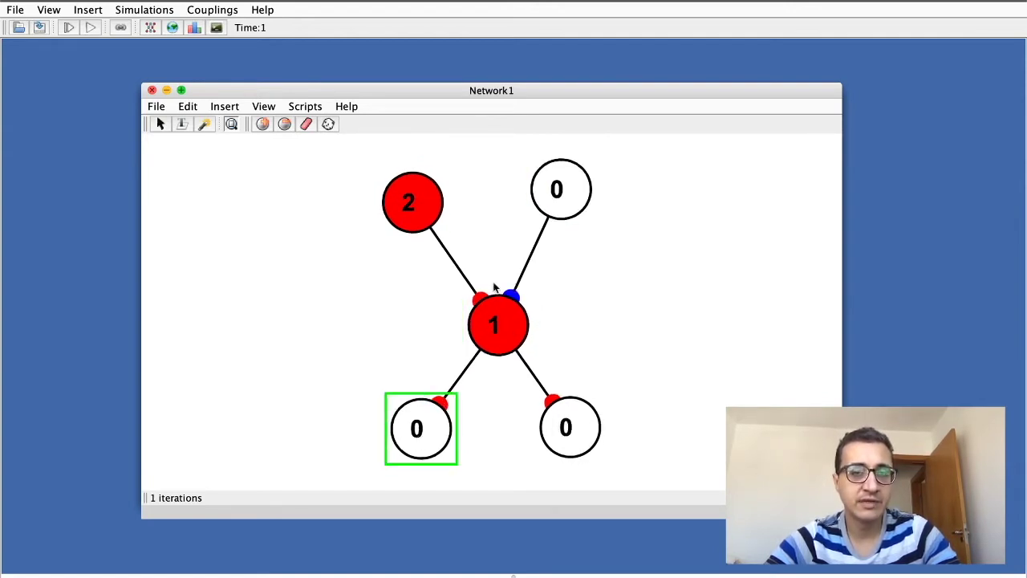
pyautogui.click(483, 350)
pyautogui.click(415, 443)
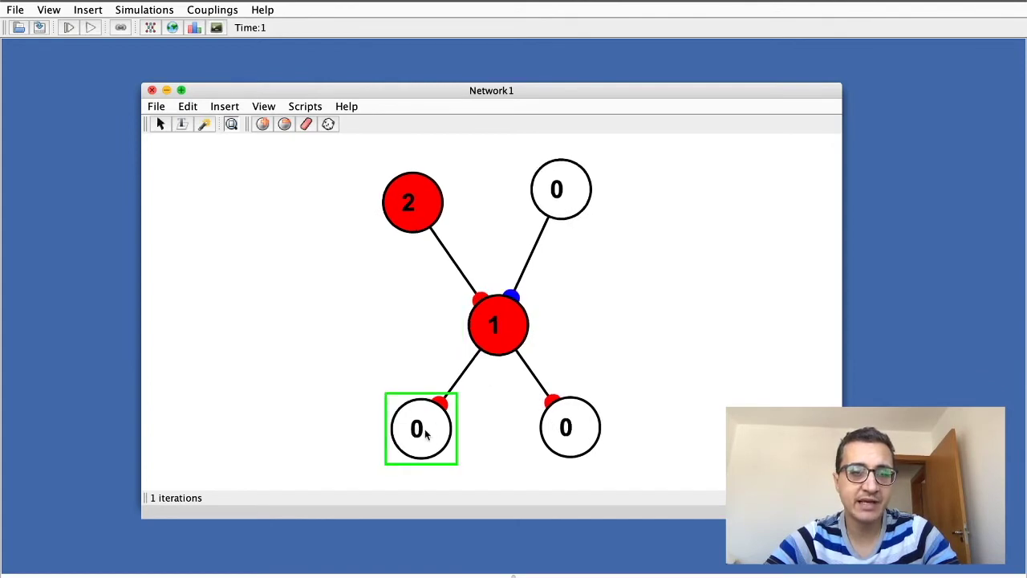
pyautogui.click(494, 330)
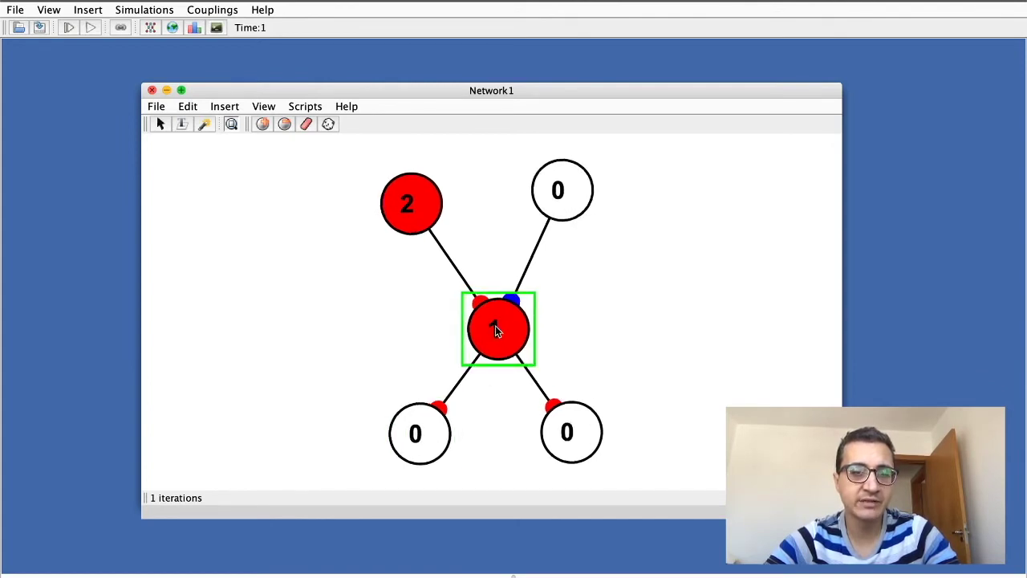
pyautogui.click(419, 434)
# Step: Shift the lower-left and central neurons to the left and readjust the two upper input neurons to balance the layout
pyautogui.moveTo(422, 438)
pyautogui.mouseDown()
pyautogui.moveTo(383, 430)
pyautogui.moveTo(402, 425)
pyautogui.moveTo(401, 411)
pyautogui.moveTo(411, 427)
pyautogui.mouseUp()
pyautogui.click(498, 327)
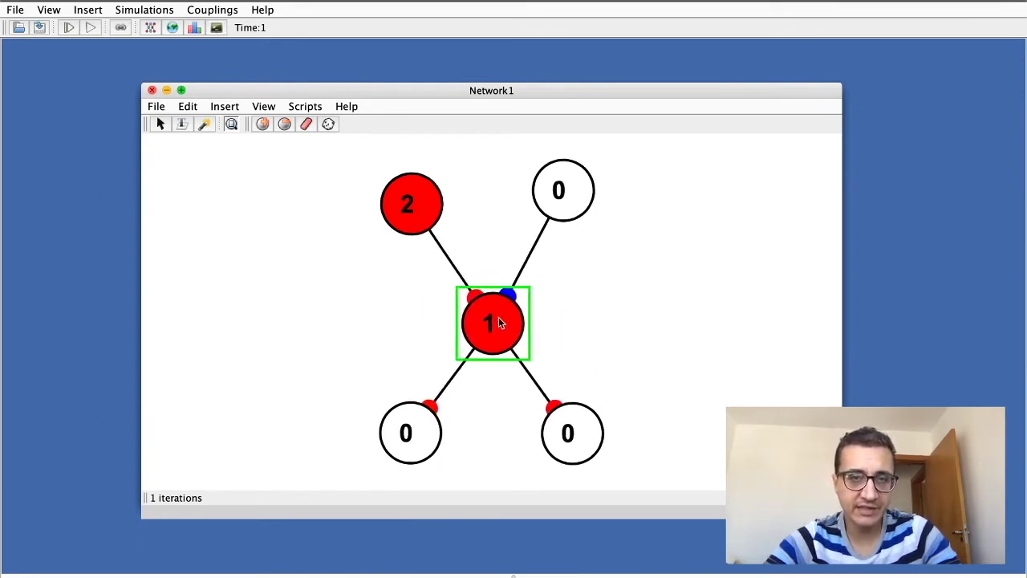
pyautogui.click(409, 205)
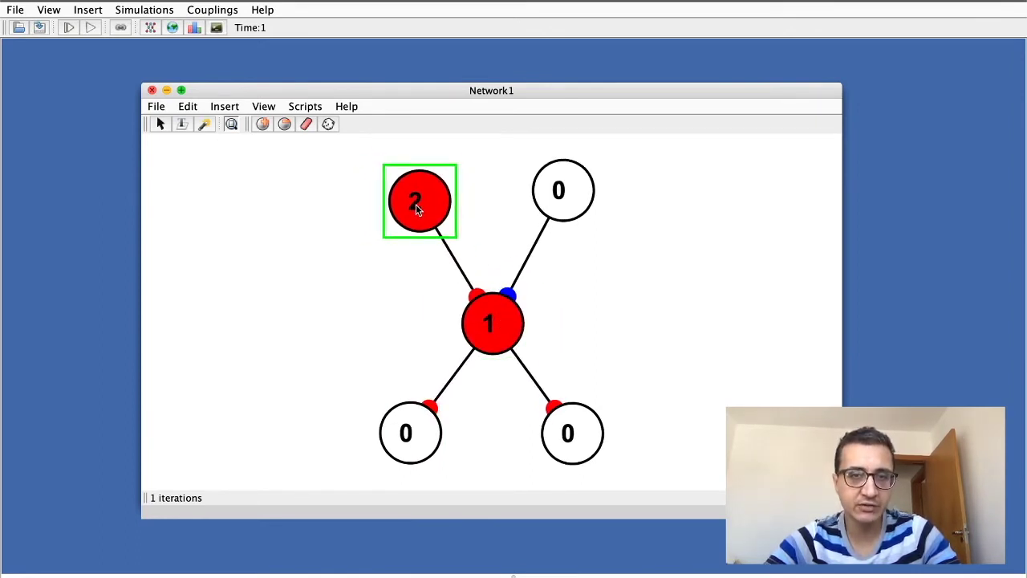
pyautogui.click(577, 203)
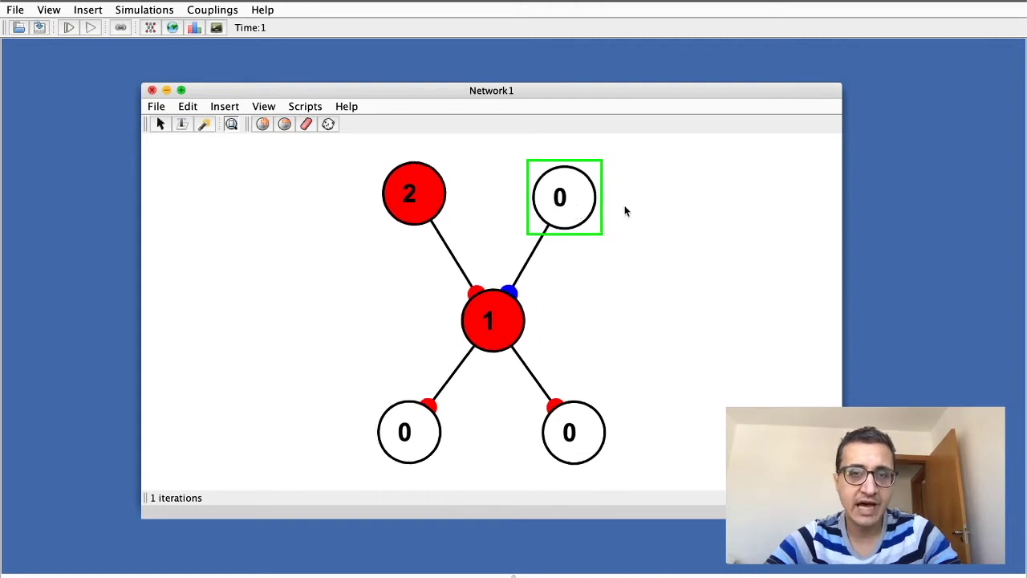
# Step: Clear the selection and run one more iteration of the network with the upper-left input at 2
pyautogui.moveTo(623, 192); pyautogui.dragTo(625, 353)
pyautogui.moveTo(621, 207); pyautogui.dragTo(629, 457)
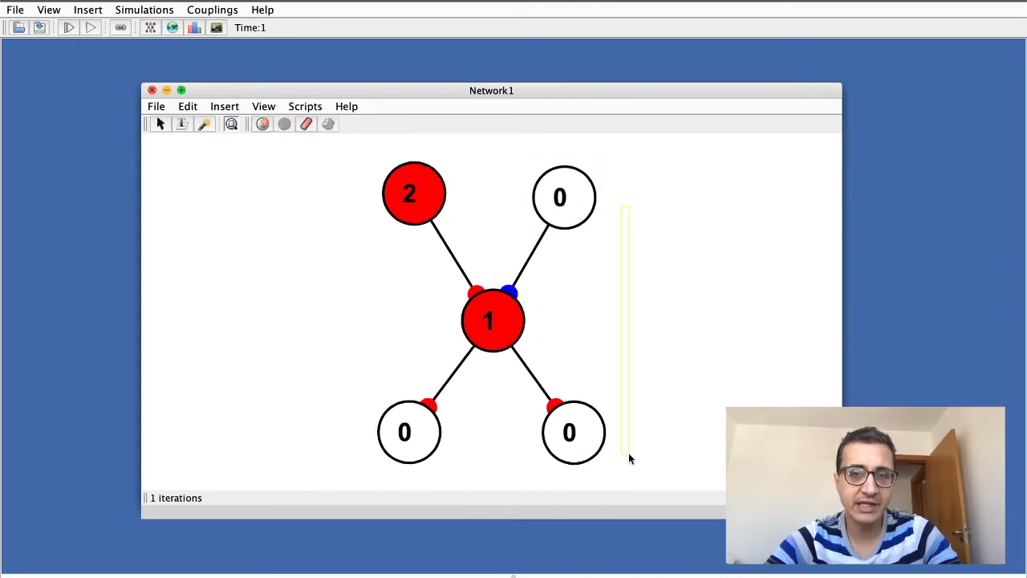
pyautogui.moveTo(630, 215); pyautogui.dragTo(634, 482)
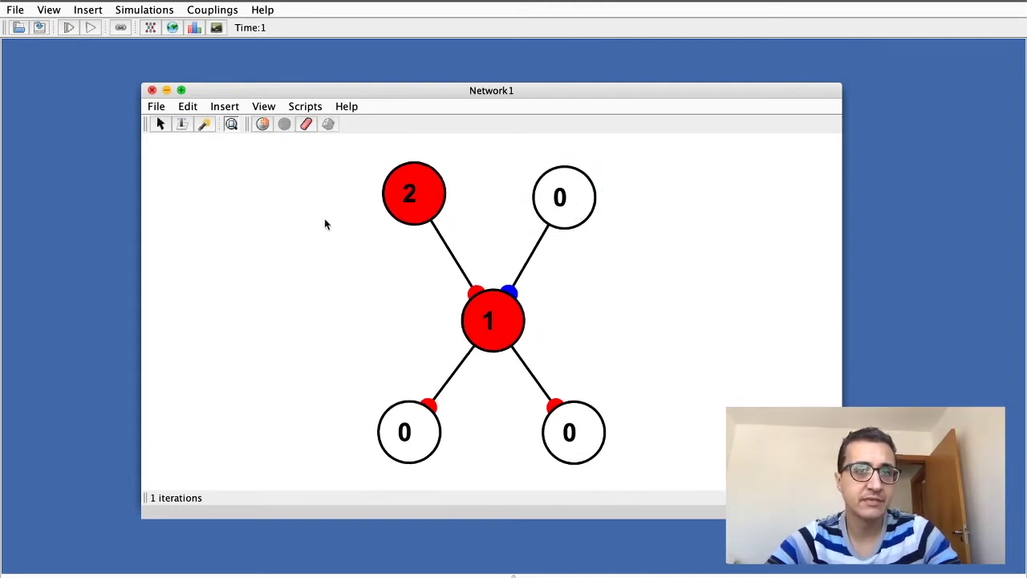
pyautogui.click(569, 202)
pyautogui.click(341, 268)
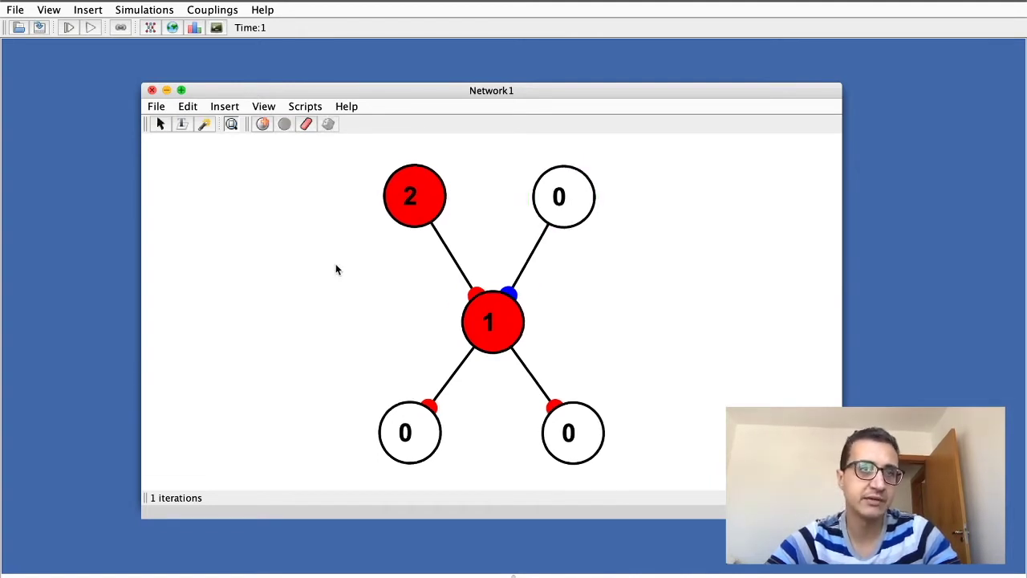
pyautogui.click(70, 28)
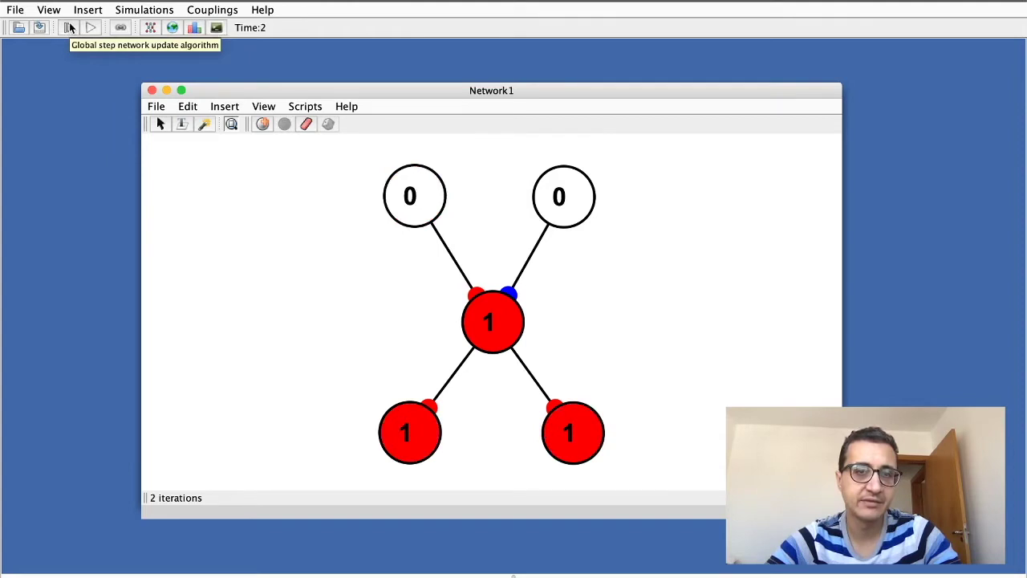
# Step: Shift the central neuron slightly to the left and open its properties in an enlarged dialog
pyautogui.moveTo(482, 300); pyautogui.dragTo(507, 324)
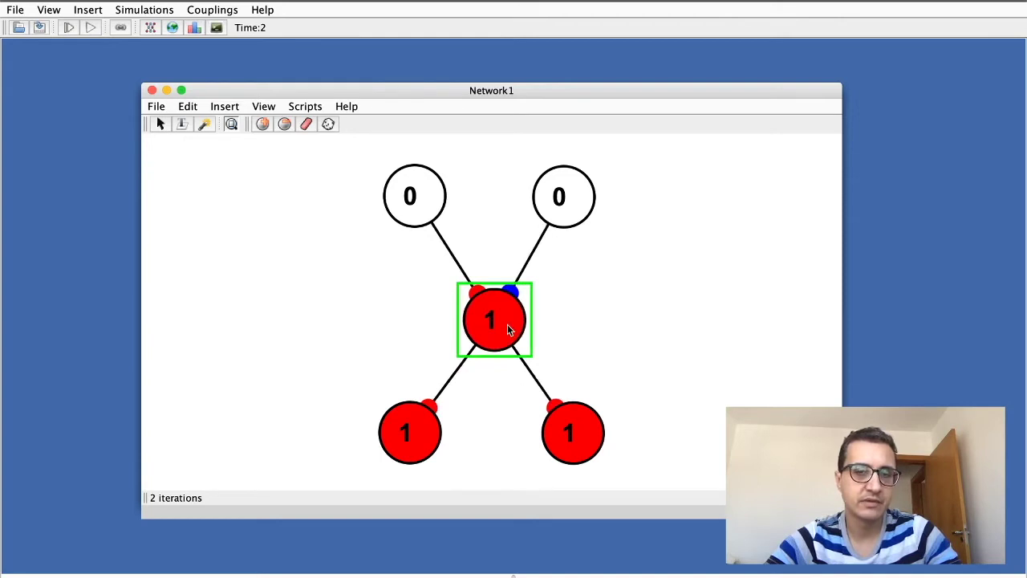
pyautogui.moveTo(507, 328)
pyautogui.mouseDown()
pyautogui.moveTo(482, 295)
pyautogui.moveTo(495, 325)
pyautogui.mouseUp()
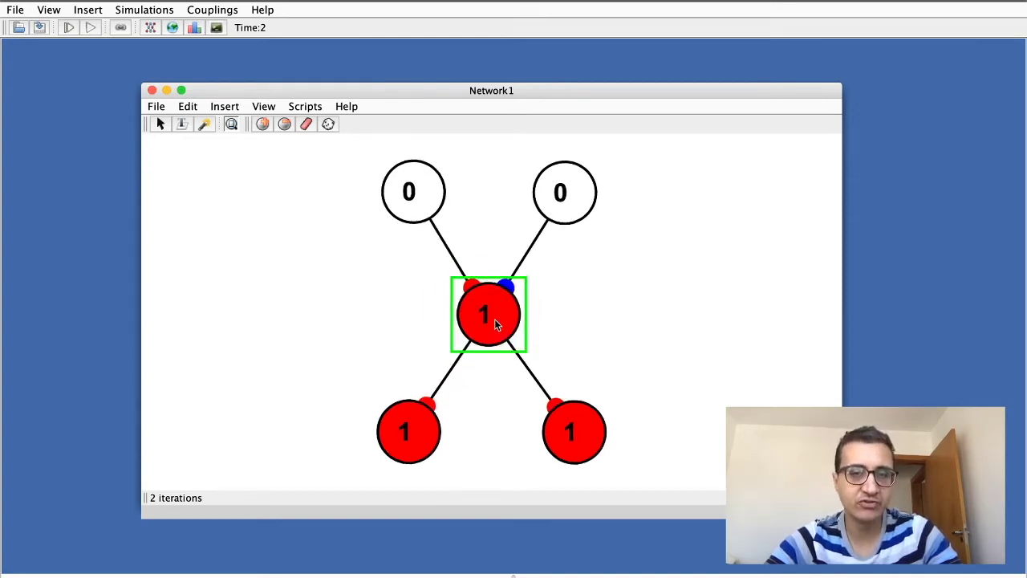
pyautogui.doubleClick(494, 319)
pyautogui.moveTo(654, 181); pyautogui.dragTo(648, 55)
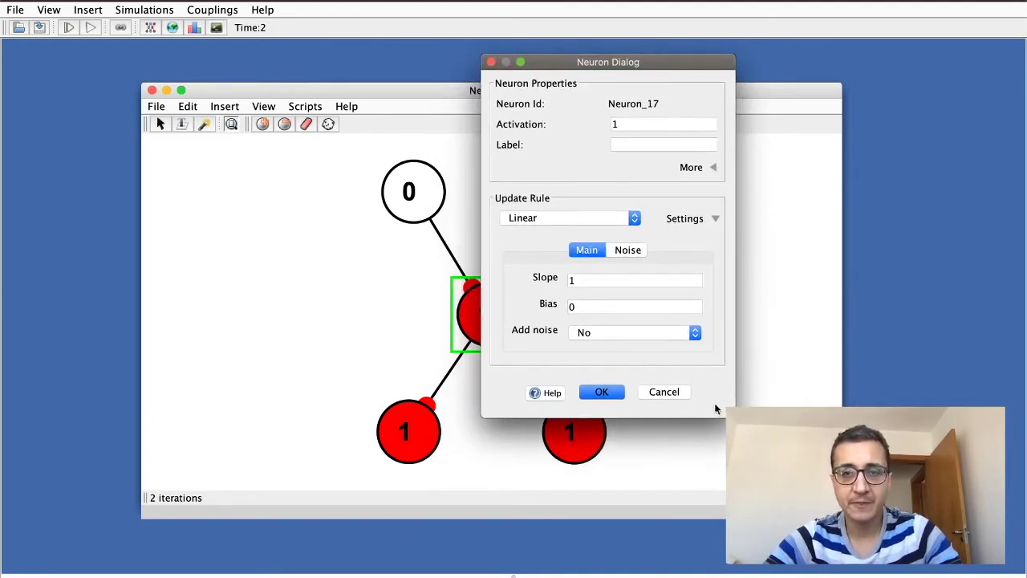
pyautogui.moveTo(733, 416); pyautogui.dragTo(805, 492)
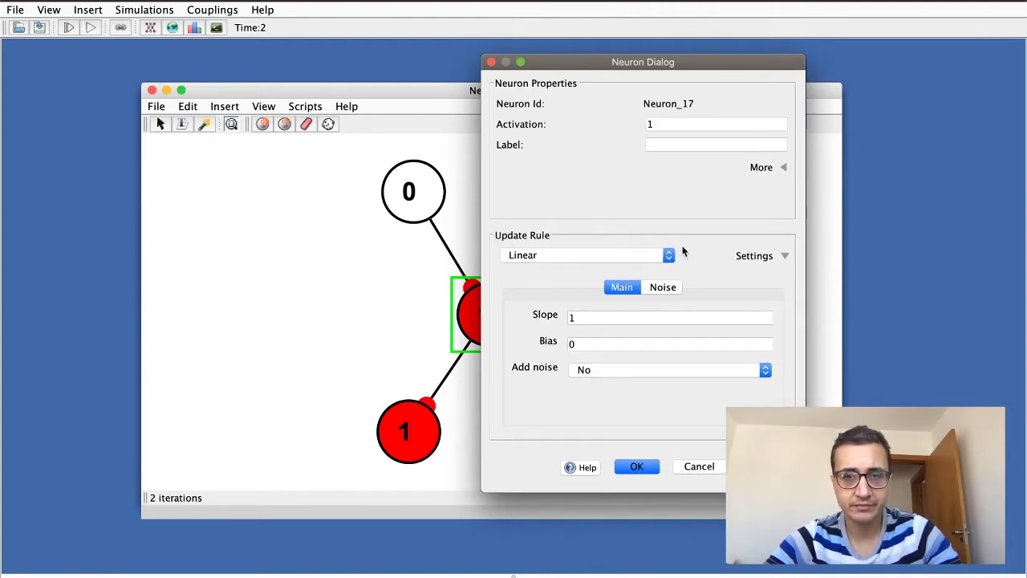
# Step: Review the main and noise settings of the central neuron's Linear update rule
pyautogui.click(632, 258)
pyautogui.click(667, 231)
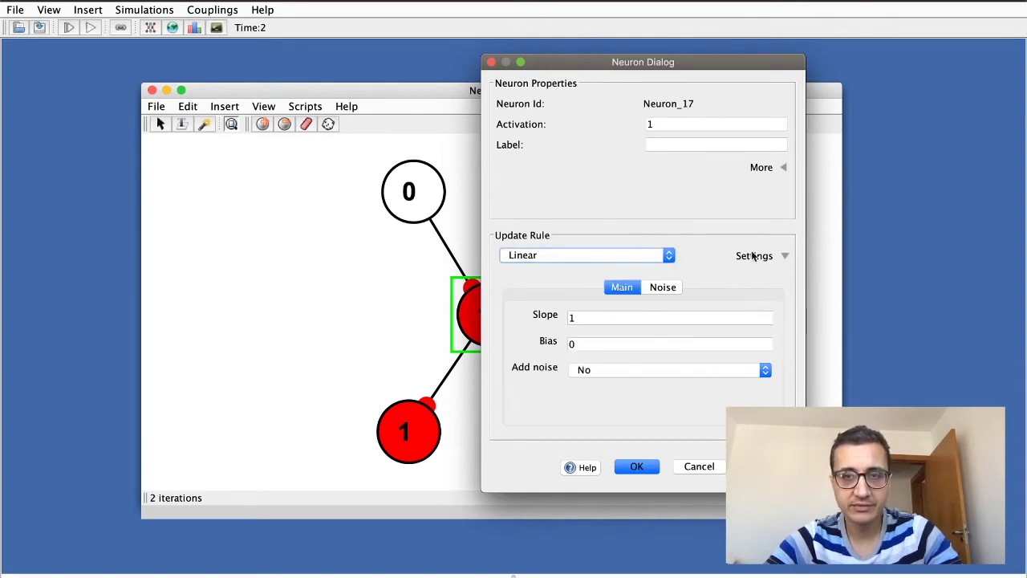
pyautogui.click(785, 256)
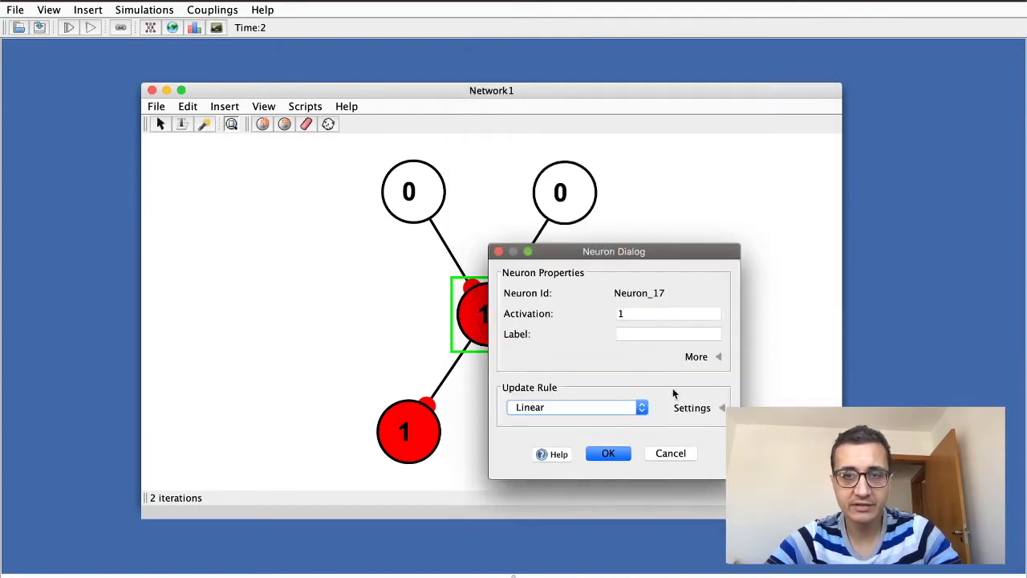
pyautogui.click(721, 407)
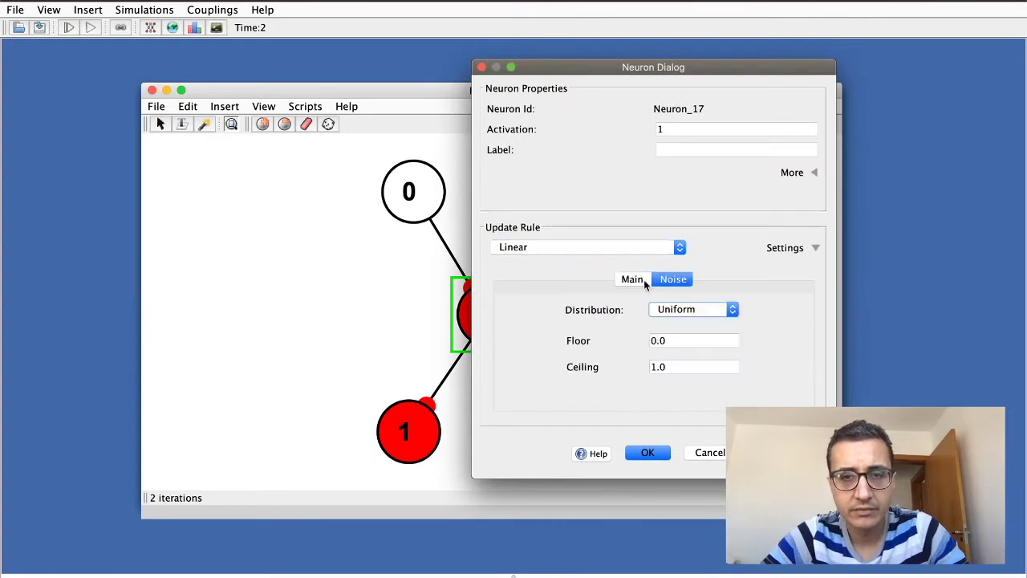
pyautogui.click(644, 281)
pyautogui.click(669, 284)
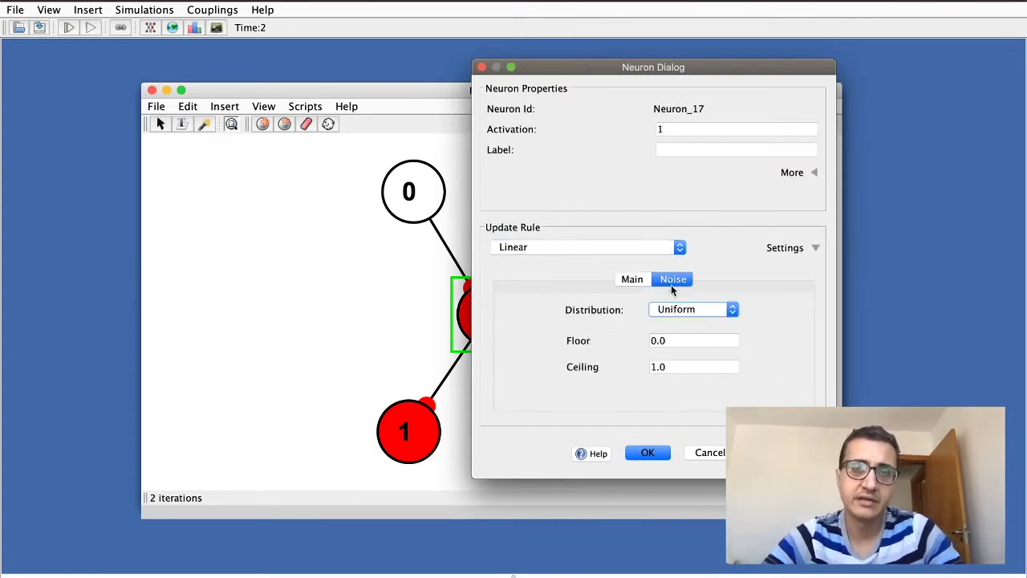
pyautogui.click(633, 281)
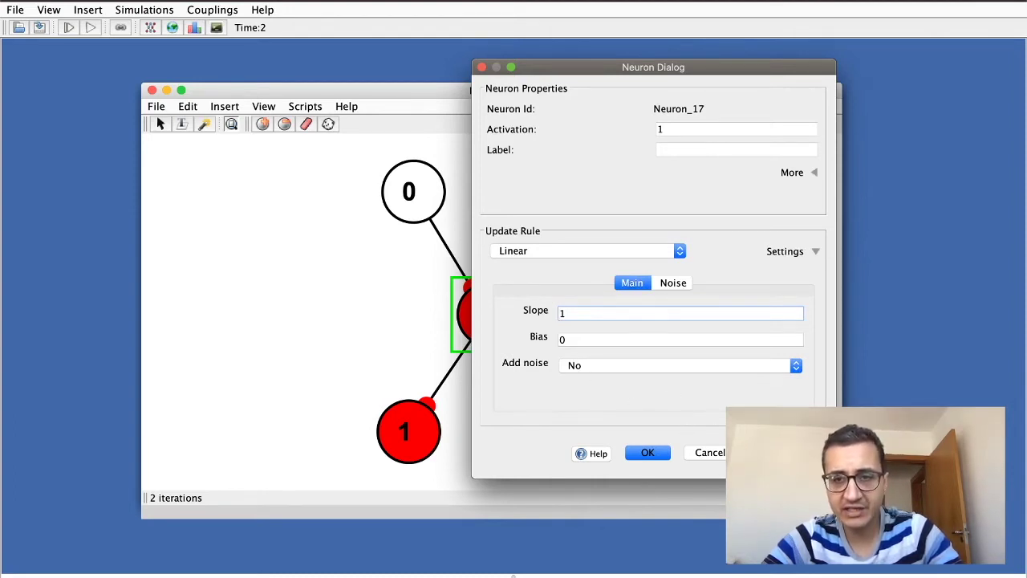
# Step: Expand the central neuron's additional properties, and reposition and enlarge the dialog so the clipping and bound settings are readable
pyautogui.moveTo(835, 477); pyautogui.dragTo(856, 572)
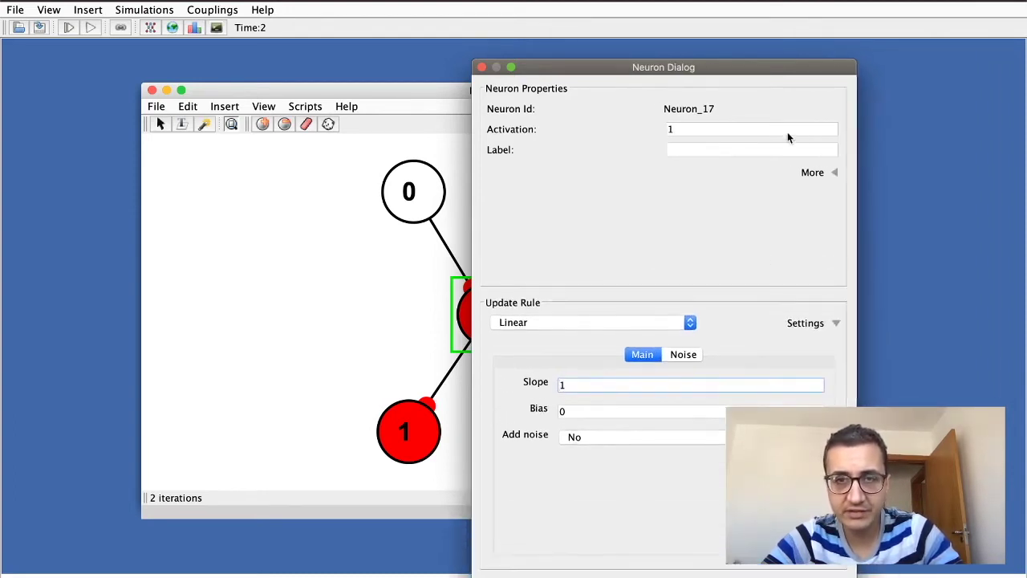
pyautogui.click(830, 171)
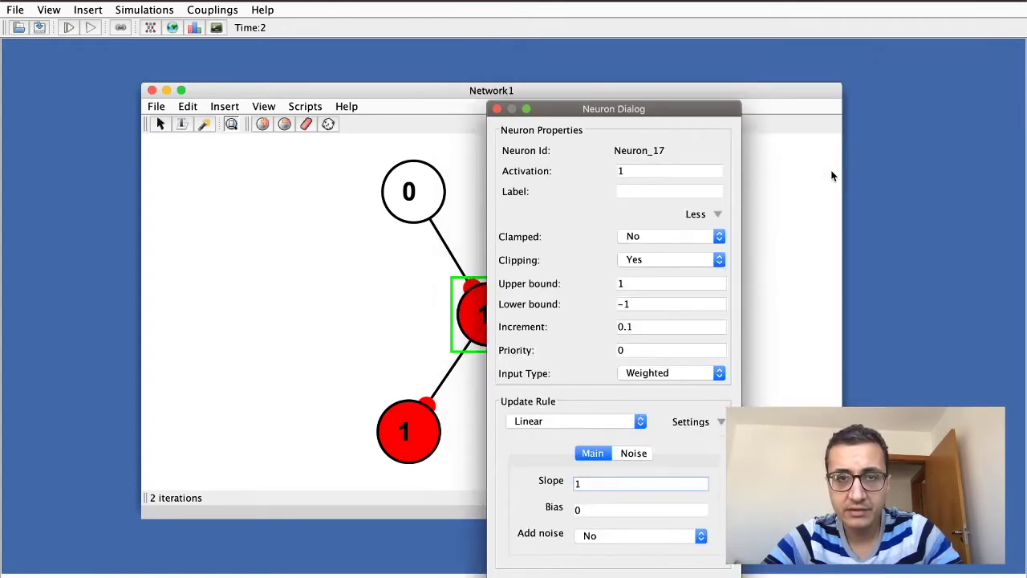
pyautogui.moveTo(663, 111); pyautogui.dragTo(555, 41)
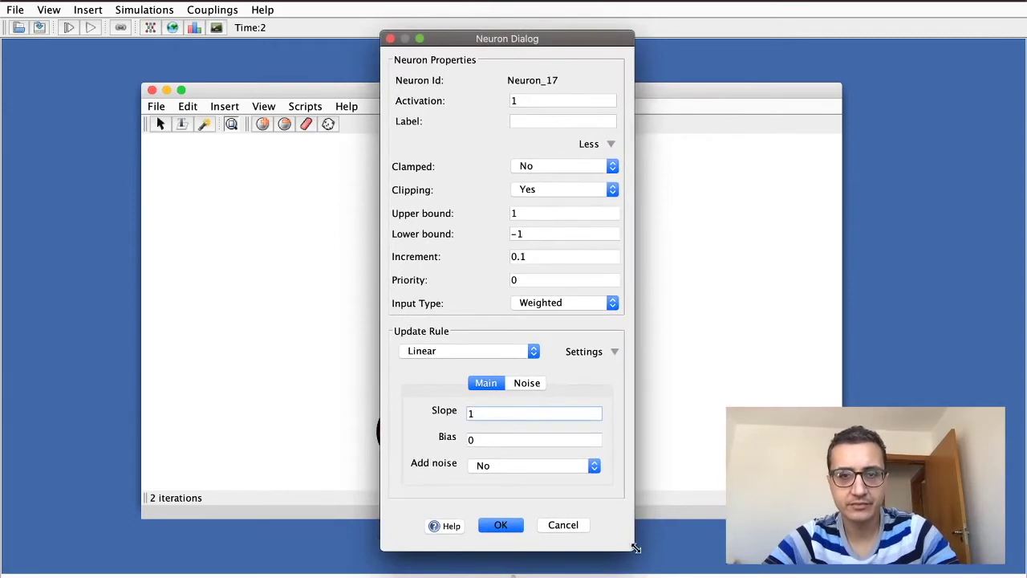
pyautogui.moveTo(637, 548); pyautogui.dragTo(880, 577)
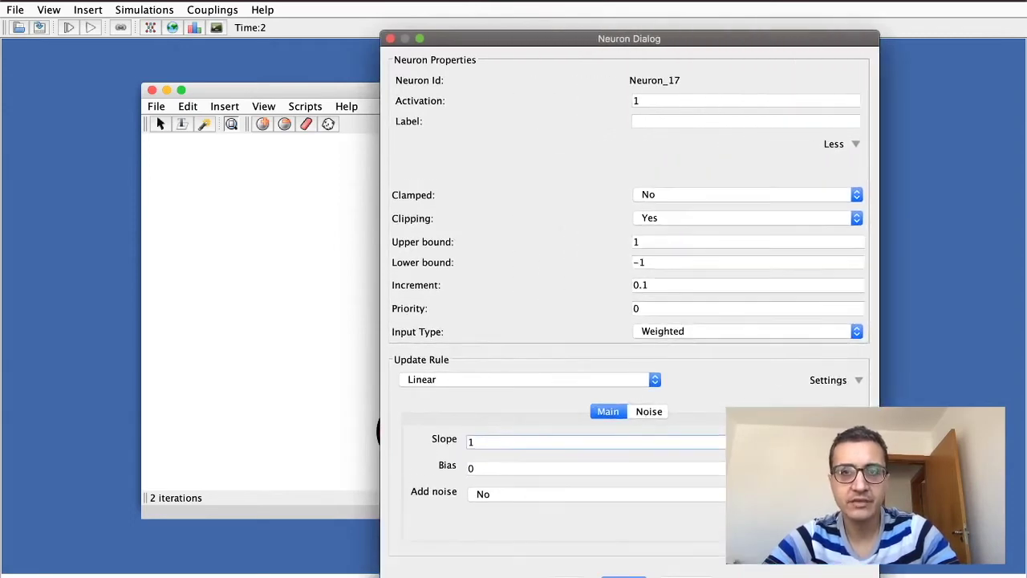
pyautogui.click(836, 144)
pyautogui.moveTo(688, 191); pyautogui.dragTo(633, 110)
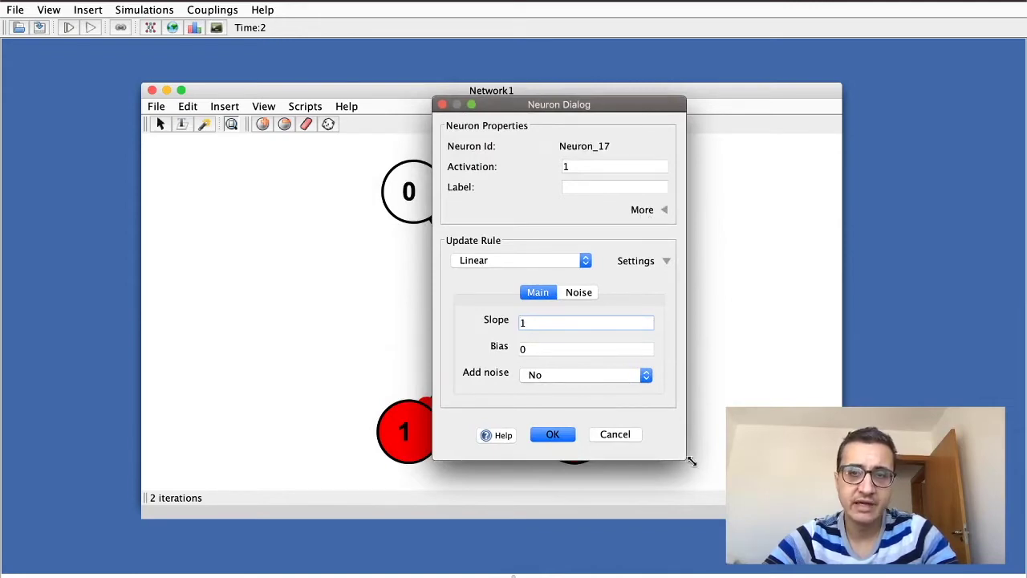
pyautogui.moveTo(686, 461); pyautogui.dragTo(840, 514)
pyautogui.click(817, 212)
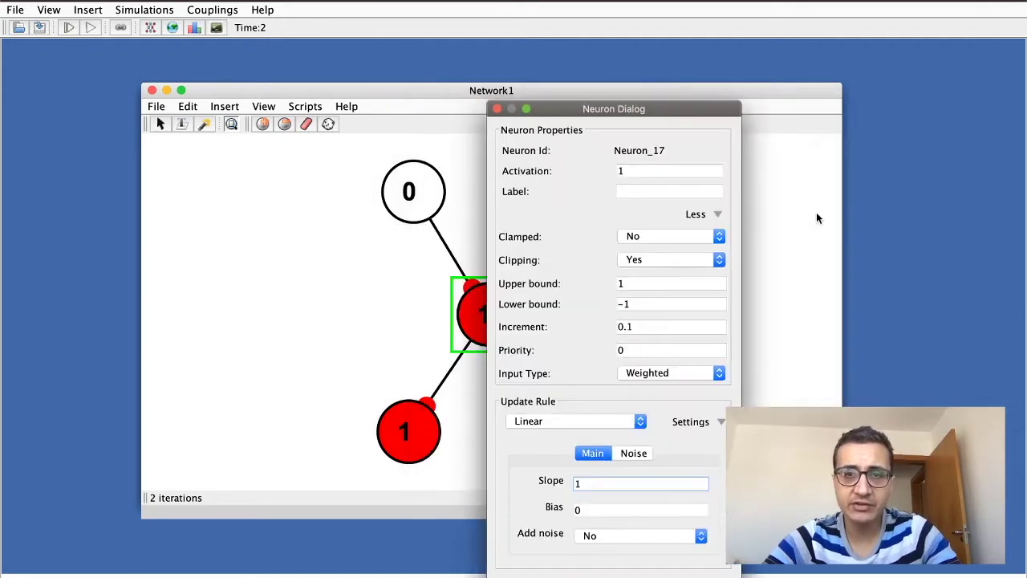
pyautogui.moveTo(696, 108); pyautogui.dragTo(563, 38)
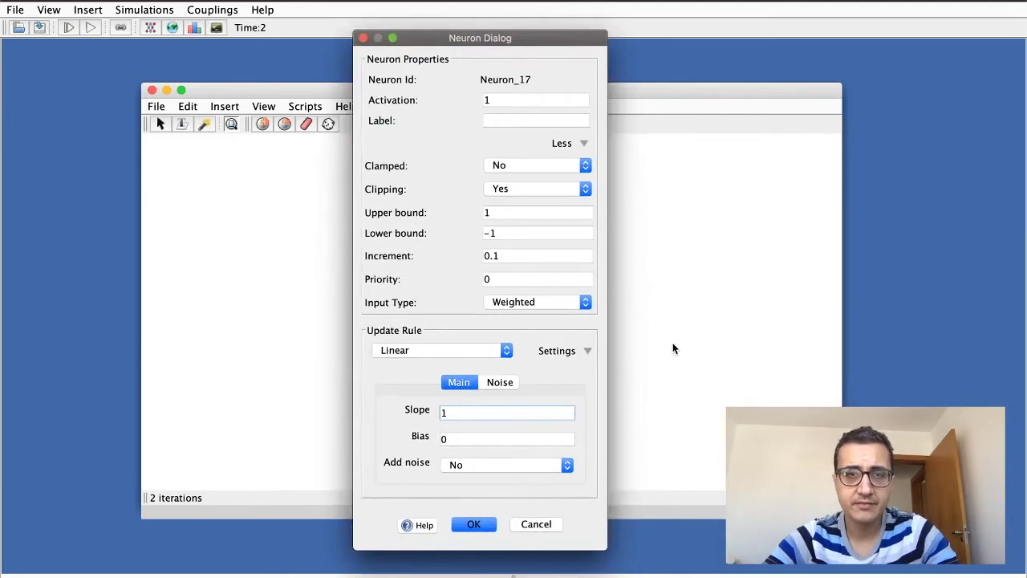
pyautogui.moveTo(606, 546); pyautogui.dragTo(766, 577)
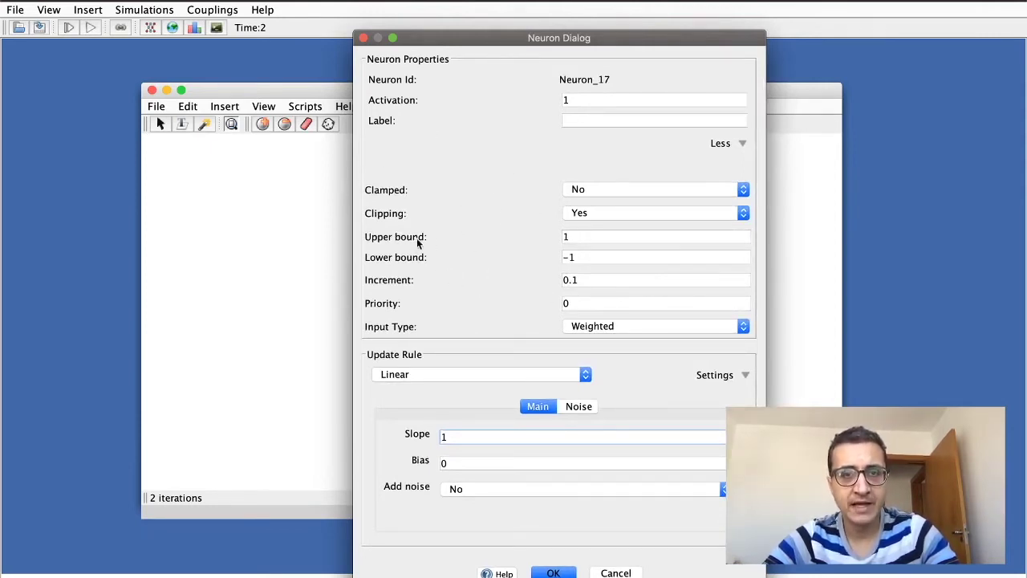
# Step: Examine the central neuron's upper and lower activation bounds and how they relate to clipping
pyautogui.doubleClick(606, 237)
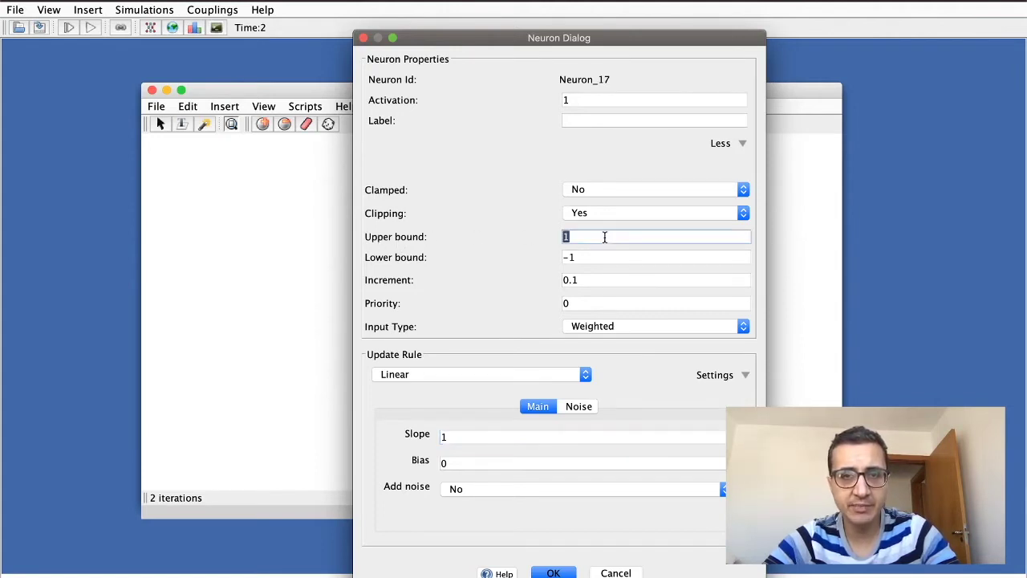
pyautogui.click(593, 260)
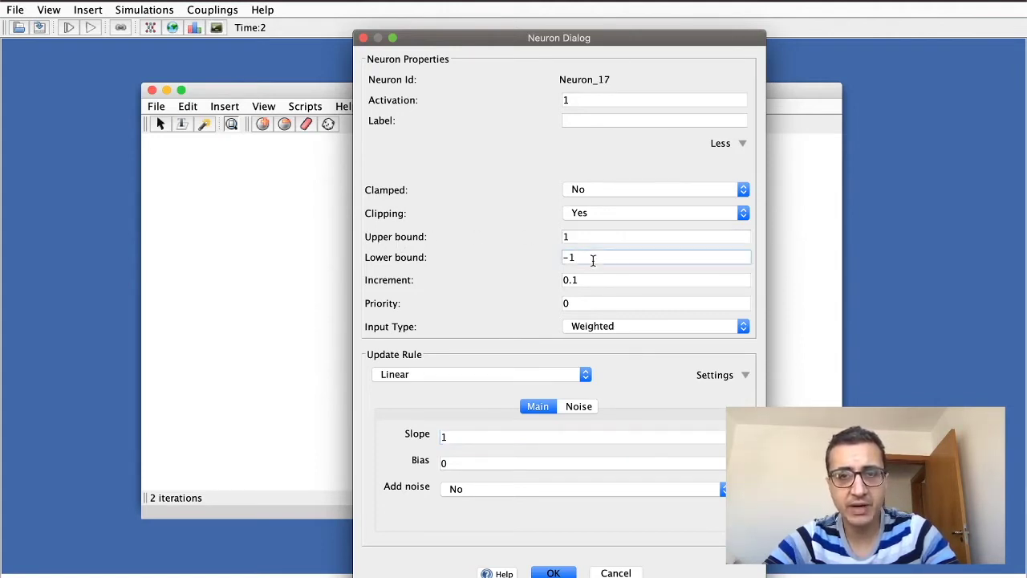
pyautogui.click(585, 236)
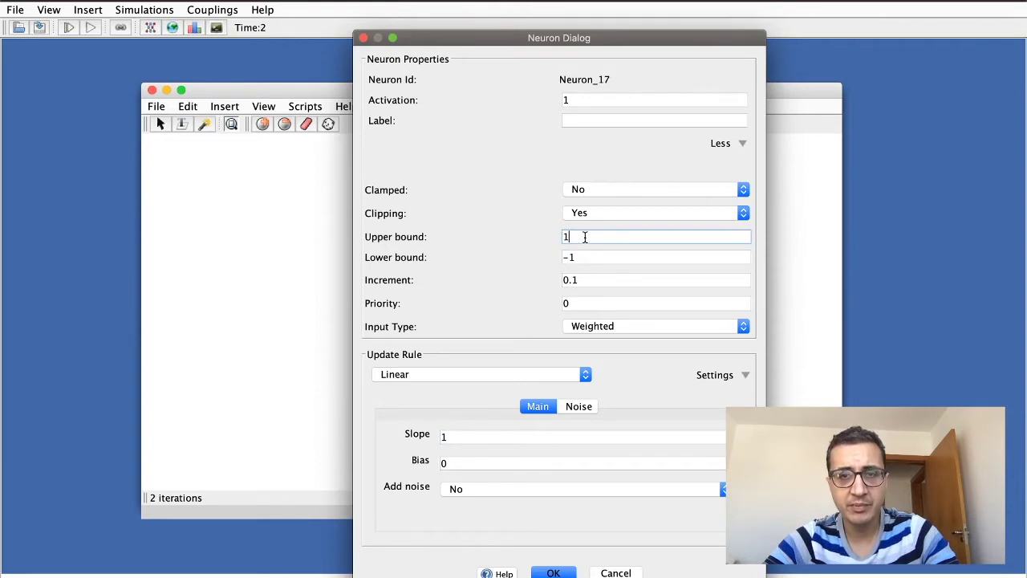
pyautogui.click(594, 261)
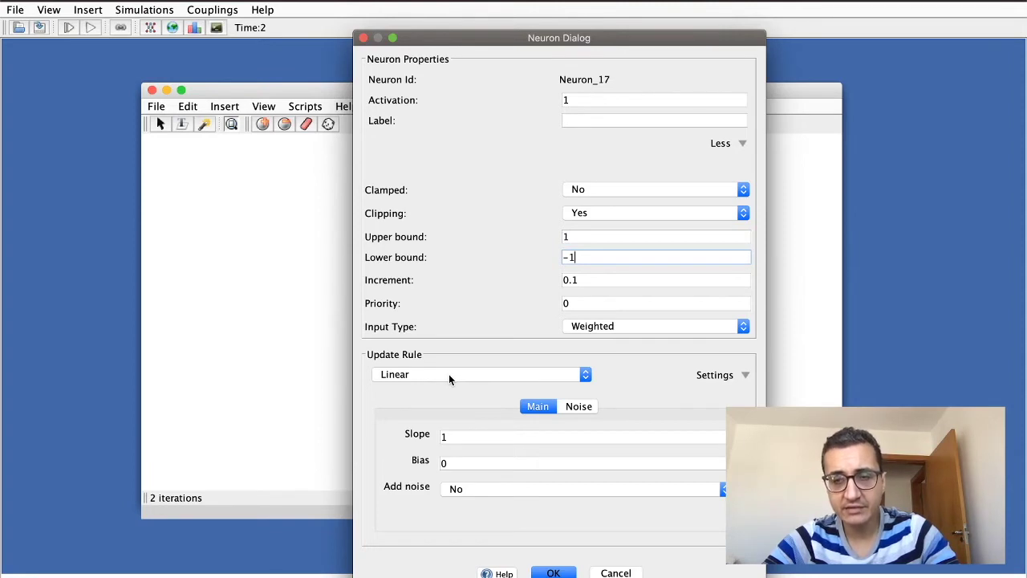
pyautogui.click(581, 237)
pyautogui.click(590, 255)
pyautogui.click(590, 255)
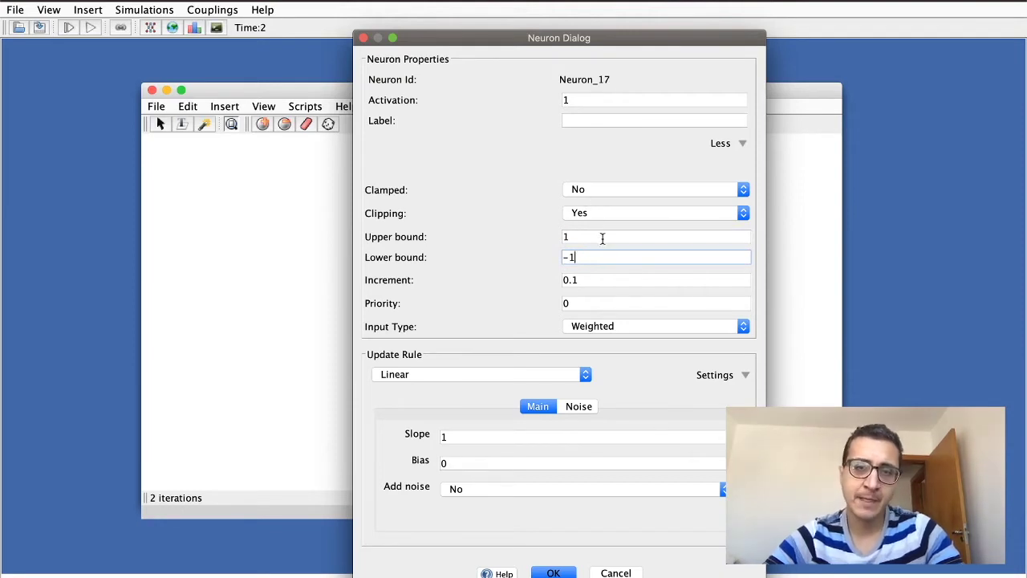
pyautogui.click(602, 238)
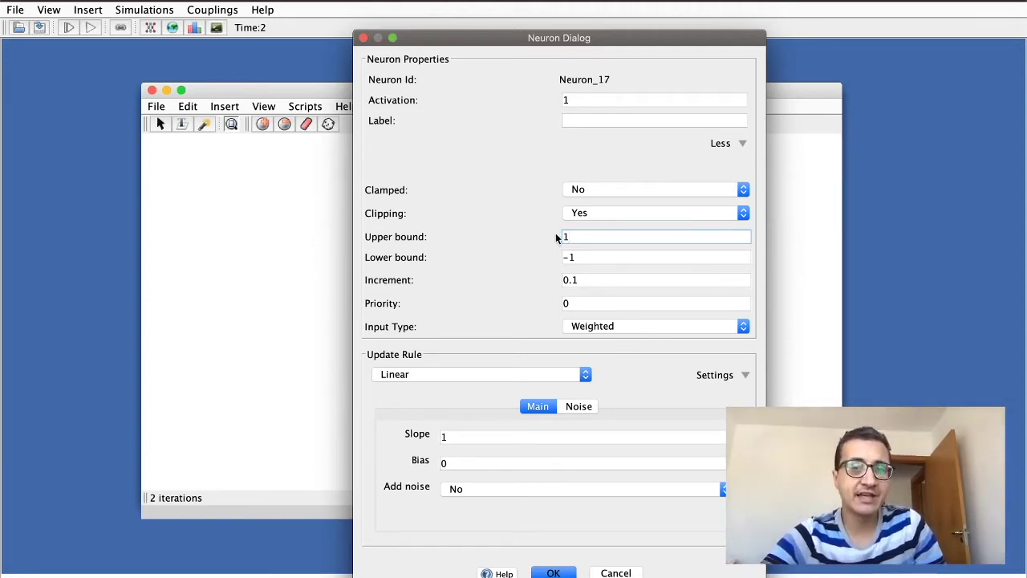
pyautogui.click(576, 257)
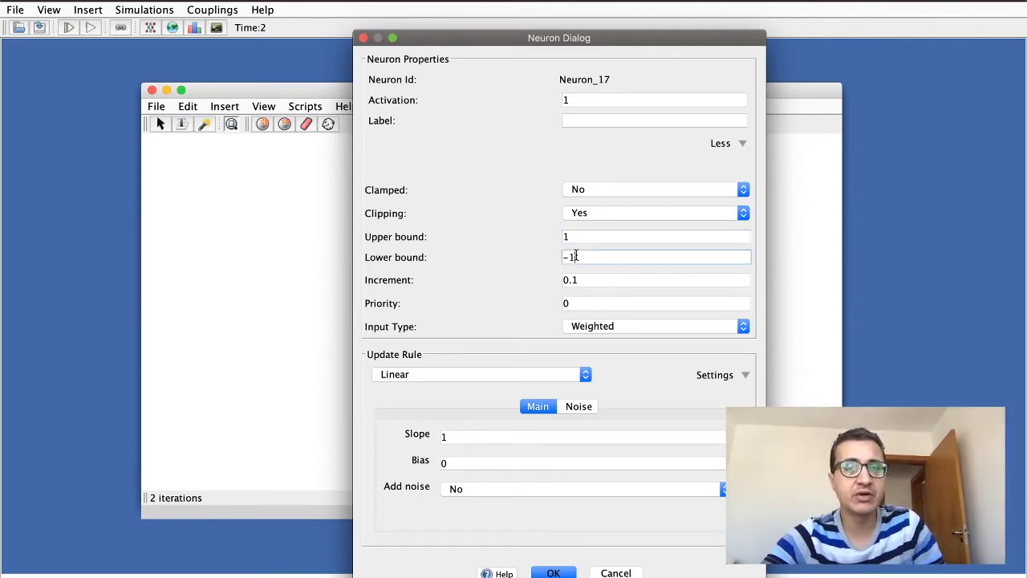
pyautogui.click(598, 234)
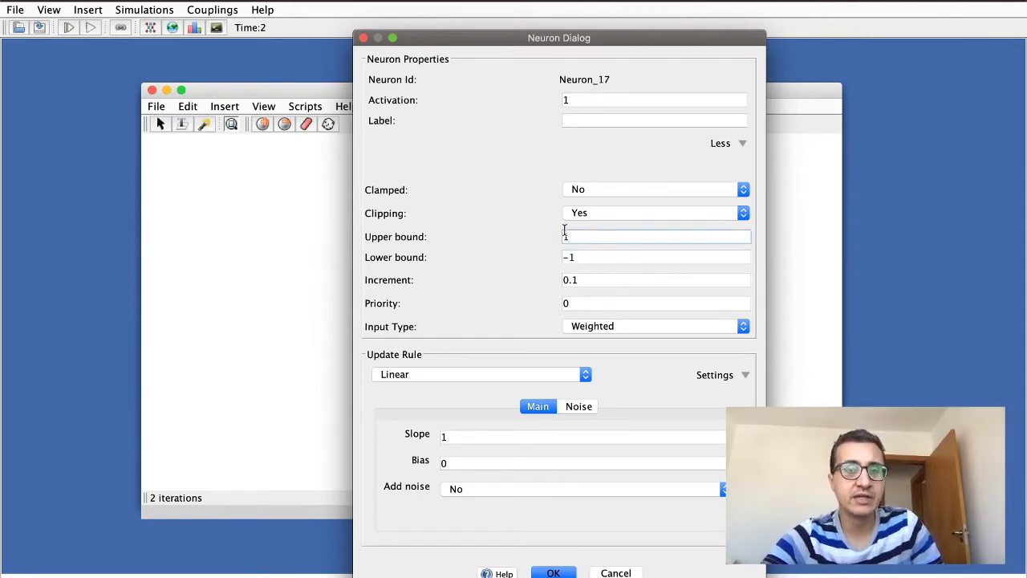
pyautogui.click(587, 256)
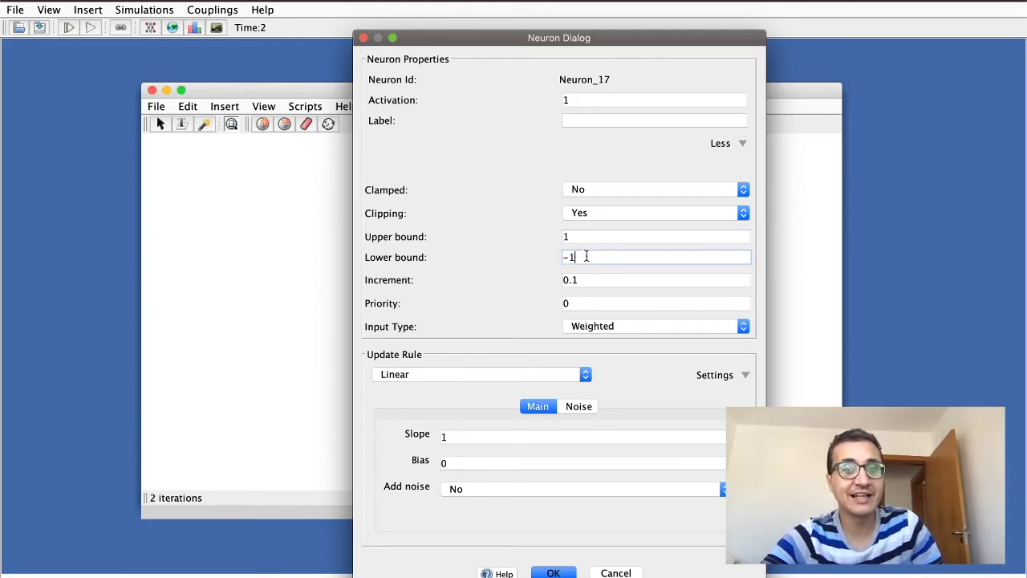
pyautogui.click(587, 230)
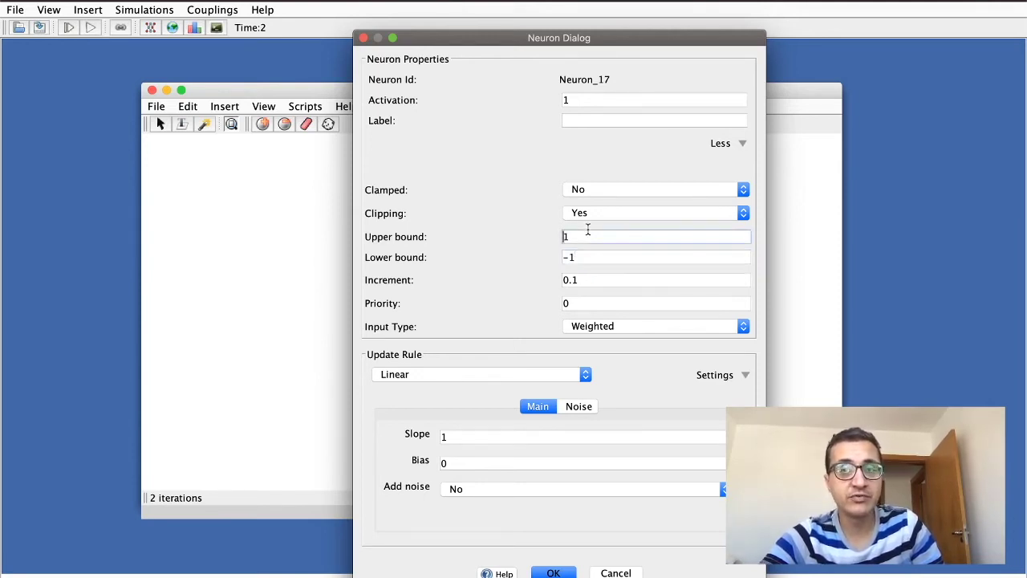
pyautogui.click(642, 237)
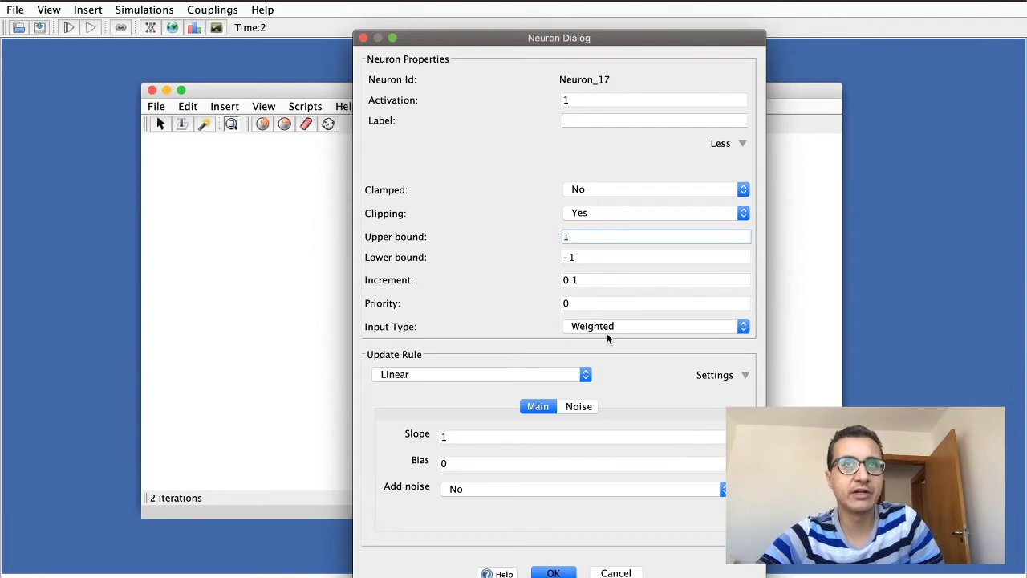
pyautogui.click(604, 257)
pyautogui.click(612, 238)
pyautogui.click(589, 255)
pyautogui.click(580, 236)
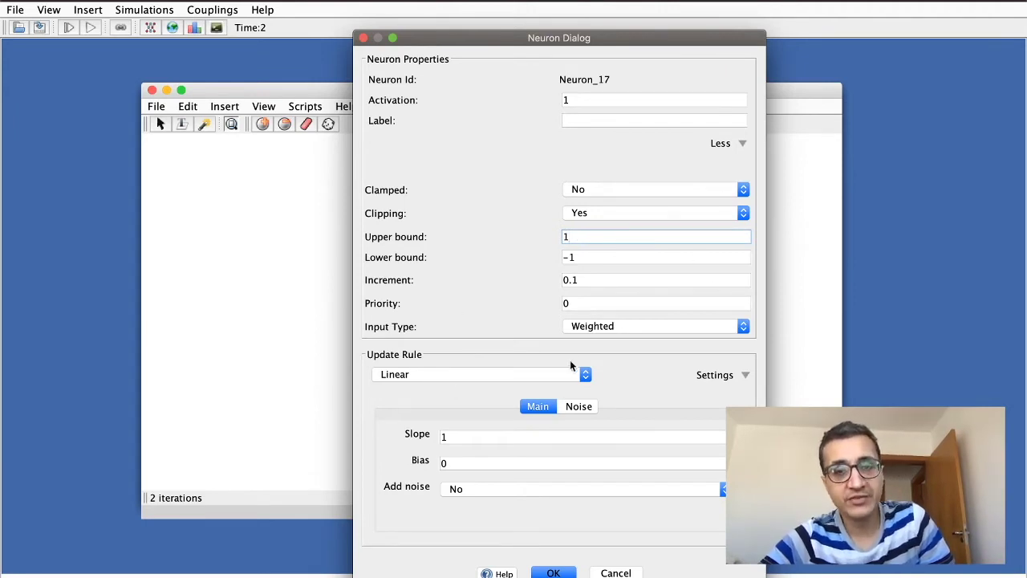
# Step: Look through the available update rules, recheck the upper and lower bounds, and close the central neuron's properties
pyautogui.click(541, 376)
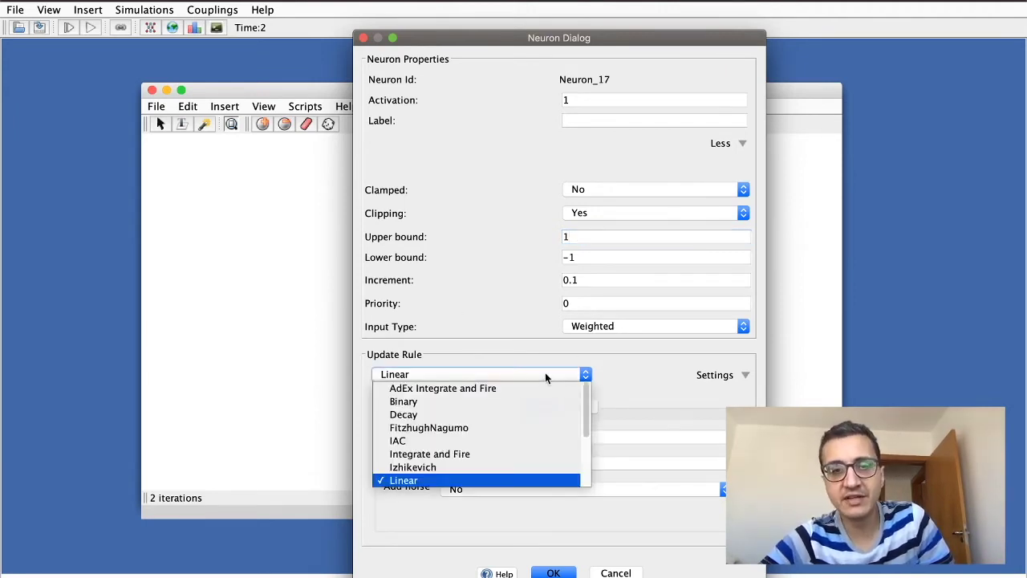
pyautogui.click(490, 329)
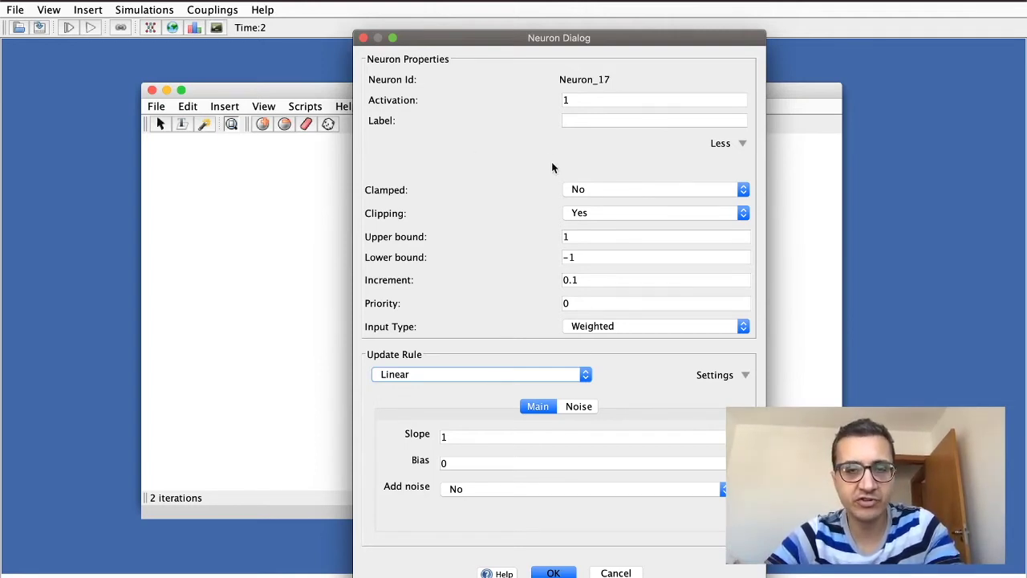
pyautogui.click(599, 239)
pyautogui.click(595, 258)
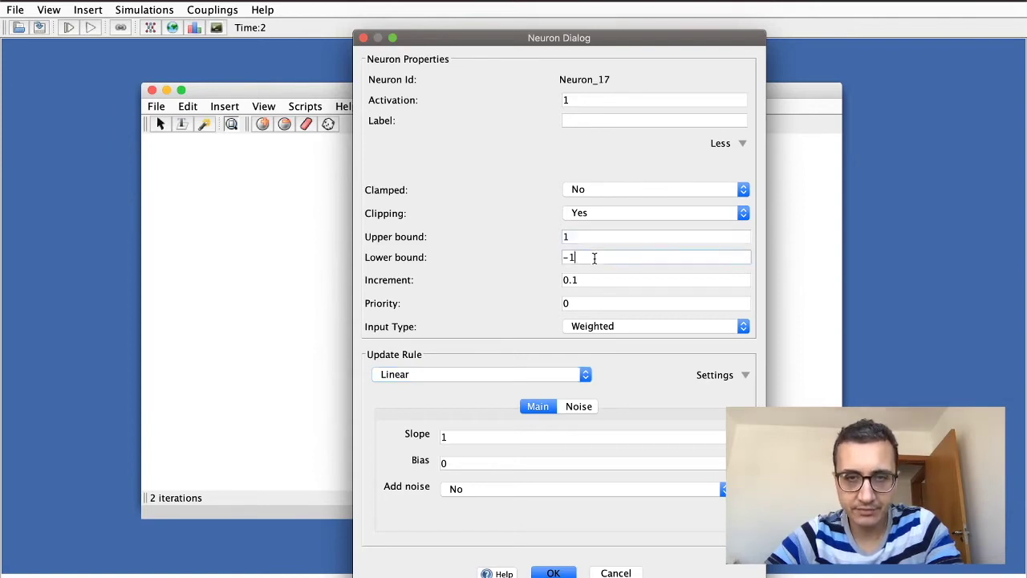
pyautogui.click(587, 235)
pyautogui.click(599, 258)
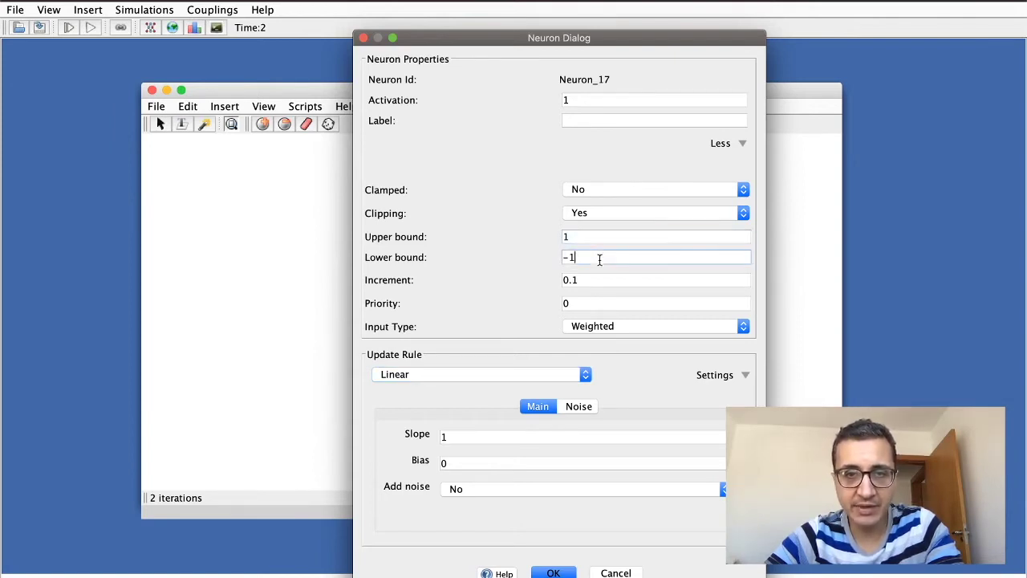
pyautogui.click(578, 236)
pyautogui.click(582, 257)
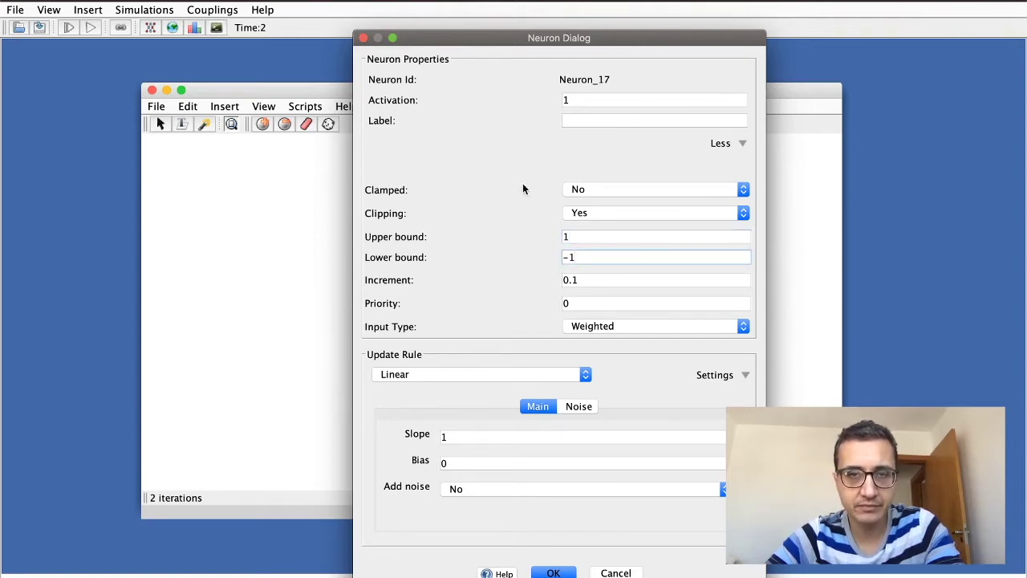
pyautogui.click(366, 39)
# Step: Shift the upper-left neuron slightly to the right and inspect the red and blue synapses feeding the central neuron
pyautogui.moveTo(492, 305)
pyautogui.mouseDown()
pyautogui.moveTo(482, 321)
pyautogui.moveTo(492, 283)
pyautogui.moveTo(490, 328)
pyautogui.moveTo(508, 303)
pyautogui.moveTo(492, 306)
pyautogui.mouseUp()
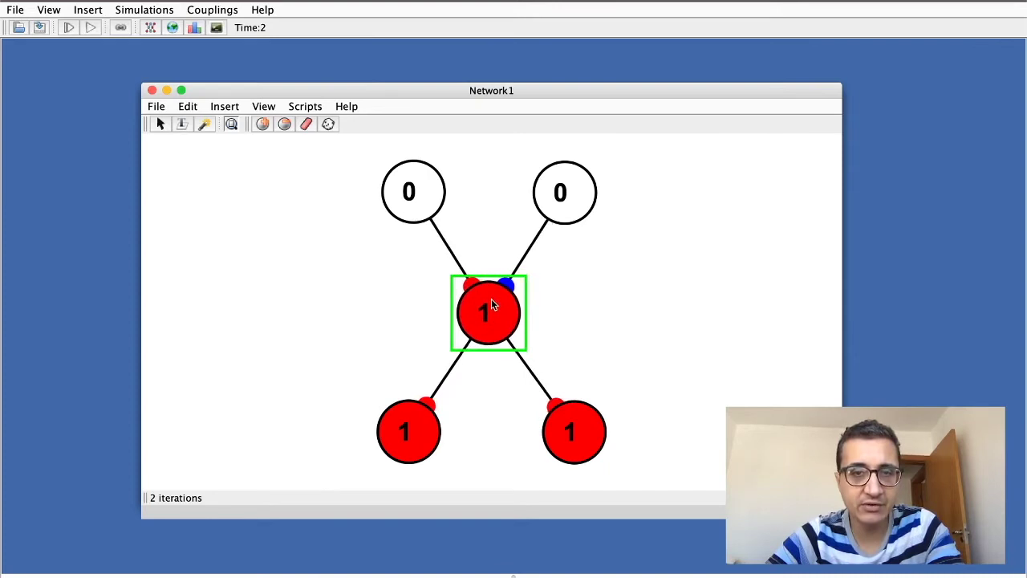
pyautogui.click(570, 293)
pyautogui.moveTo(409, 176)
pyautogui.mouseDown()
pyautogui.moveTo(399, 158)
pyautogui.moveTo(419, 187)
pyautogui.mouseUp()
pyautogui.click(475, 285)
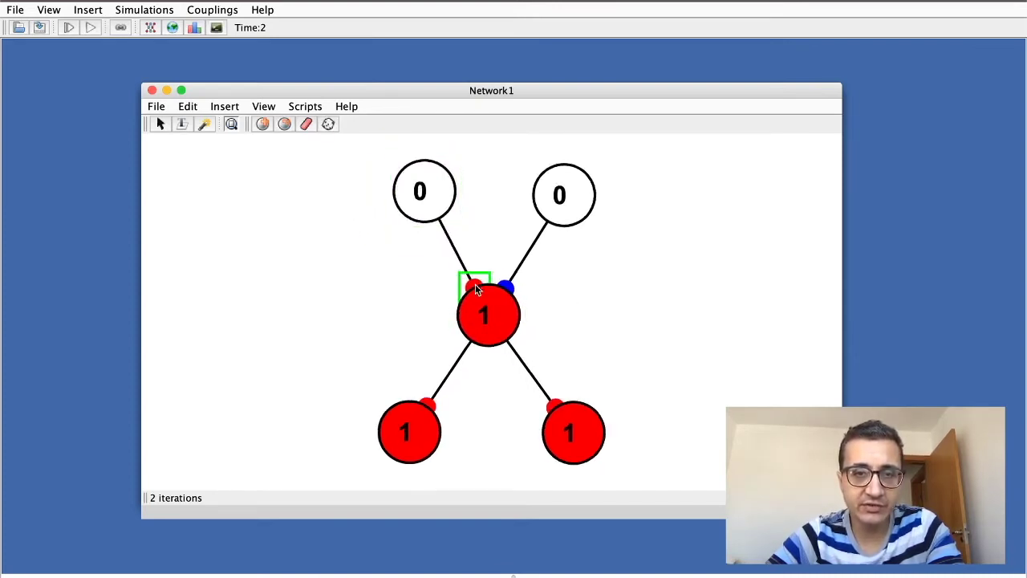
pyautogui.click(559, 197)
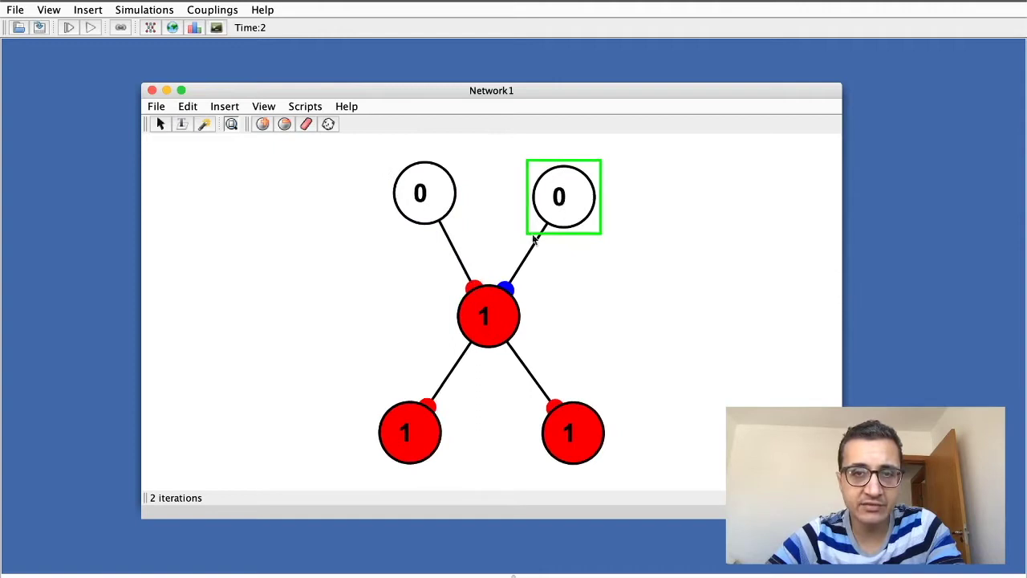
pyautogui.click(508, 290)
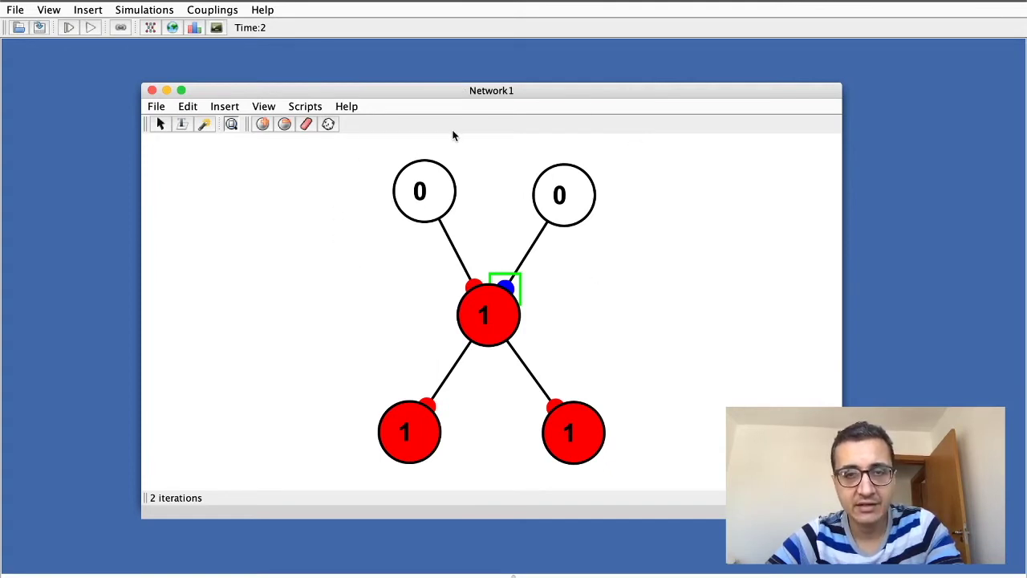
pyautogui.moveTo(427, 180)
pyautogui.mouseDown()
pyautogui.moveTo(421, 171)
pyautogui.moveTo(437, 190)
pyautogui.mouseUp()
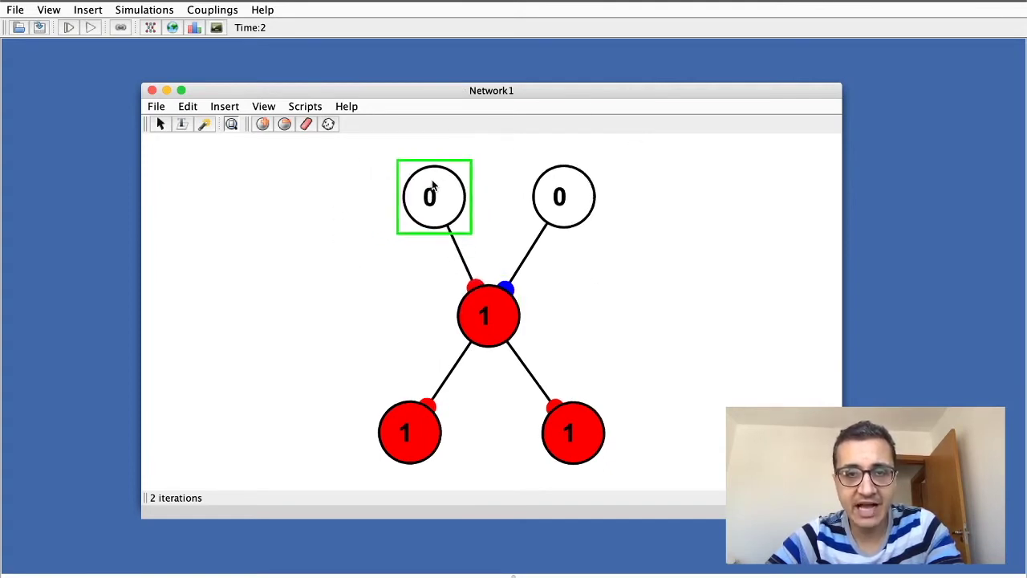
pyautogui.click(473, 283)
pyautogui.click(509, 290)
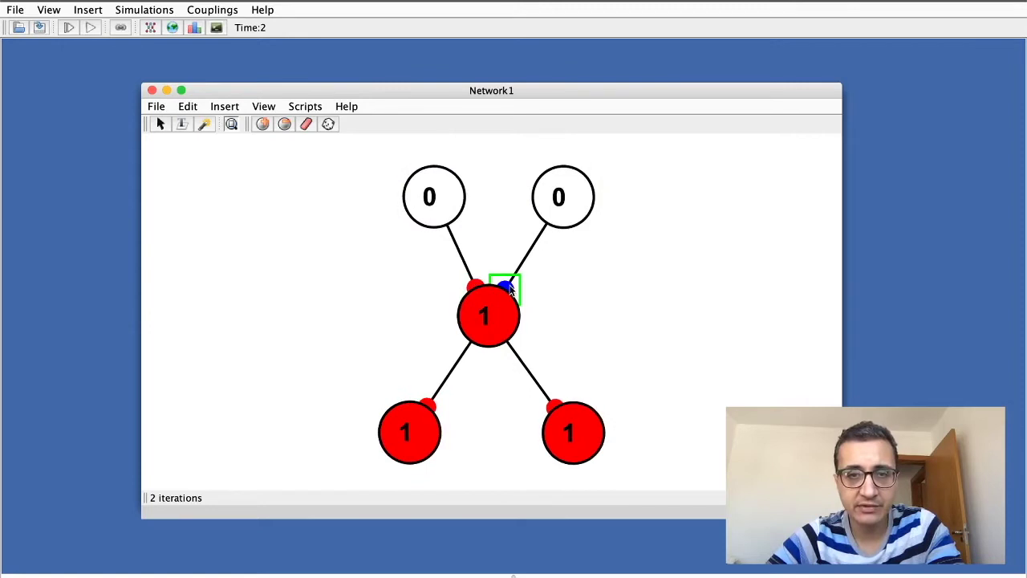
pyautogui.click(381, 172)
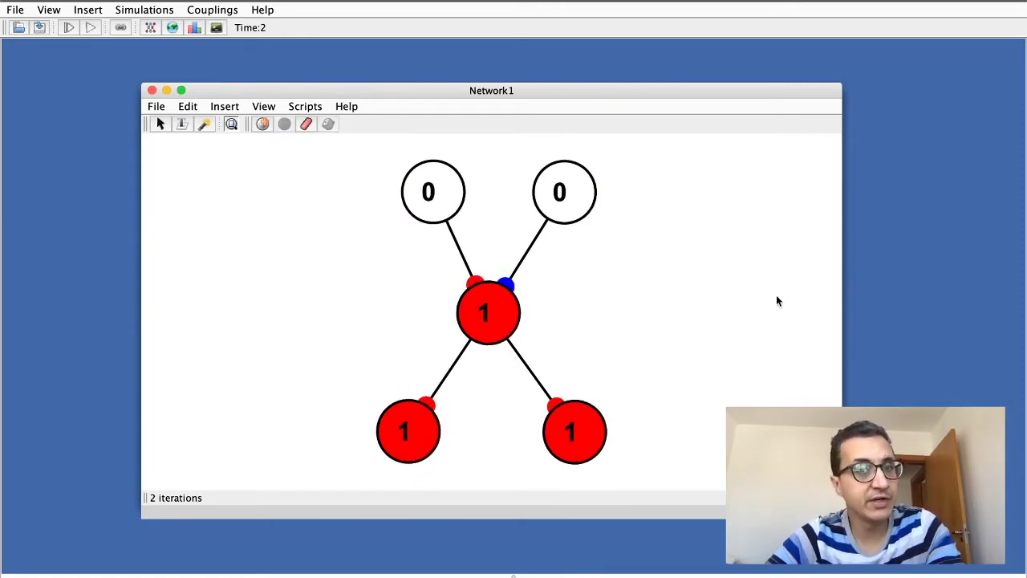
# Step: Review the central neuron's upper and lower bounds, and set the slope of its Linear update rule to 0.5
pyautogui.doubleClick(514, 327)
pyautogui.click(719, 293)
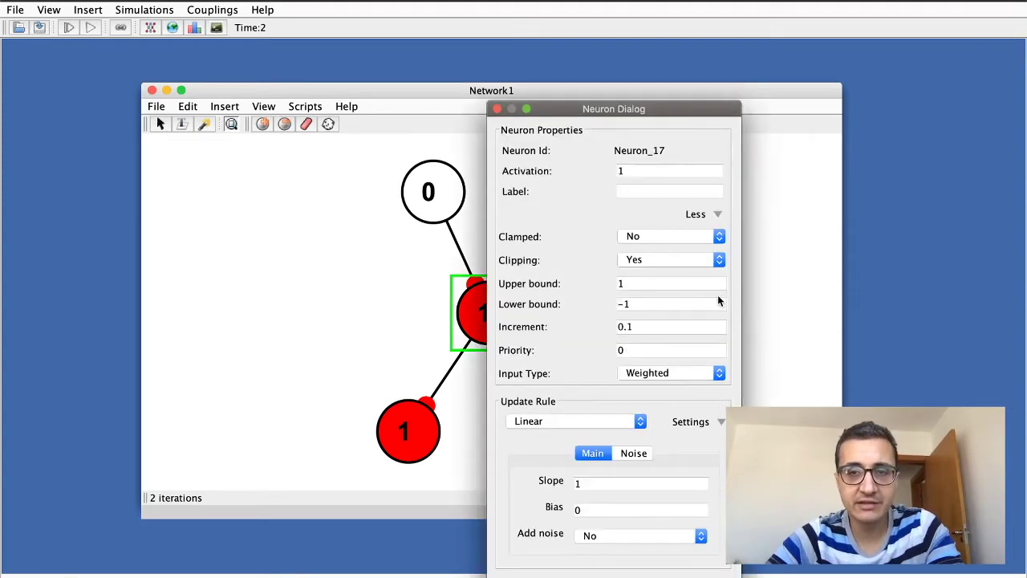
pyautogui.click(646, 283)
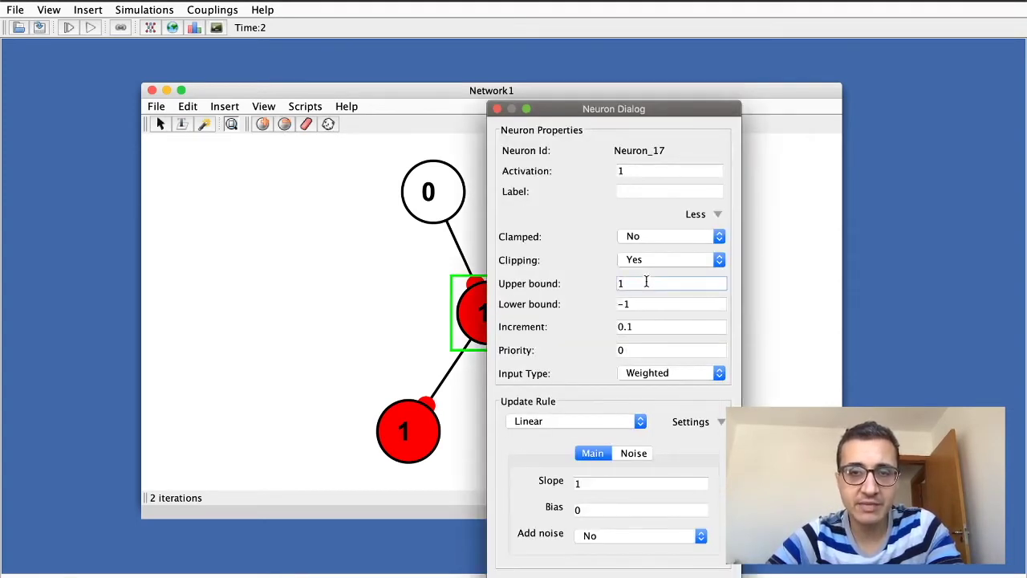
pyautogui.click(630, 307)
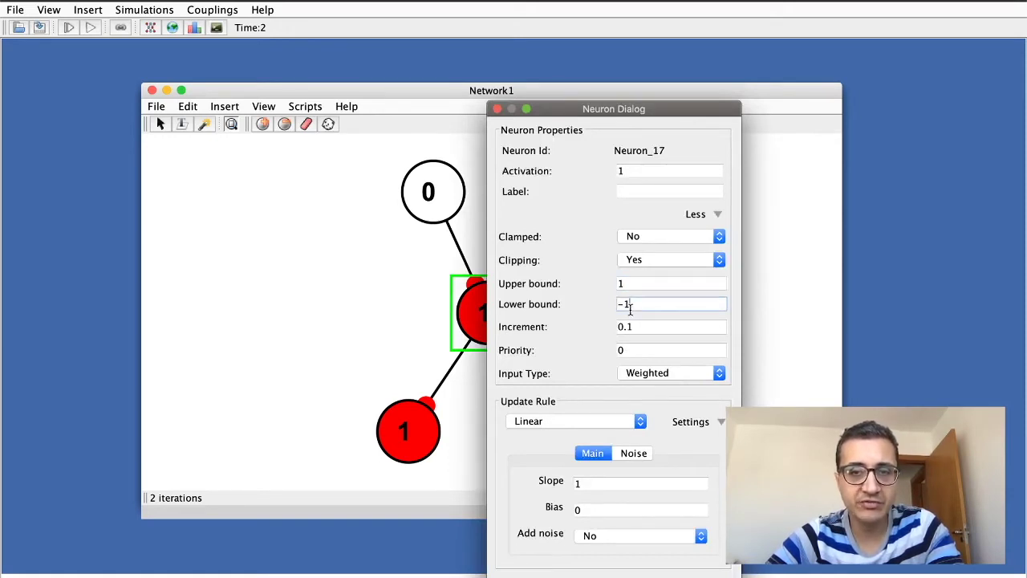
pyautogui.click(596, 484)
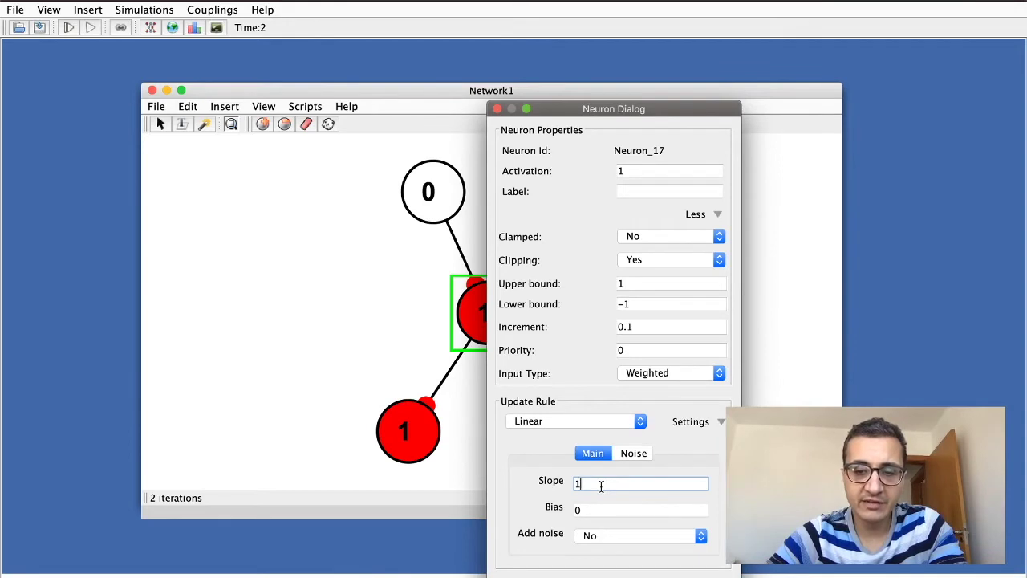
pyautogui.write('0.5')
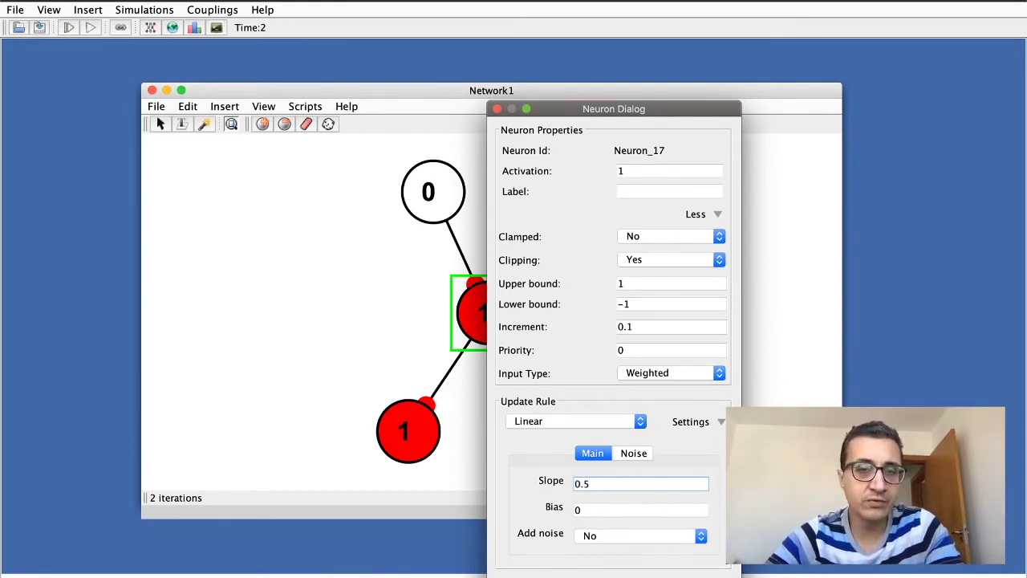
pyautogui.press('Return')
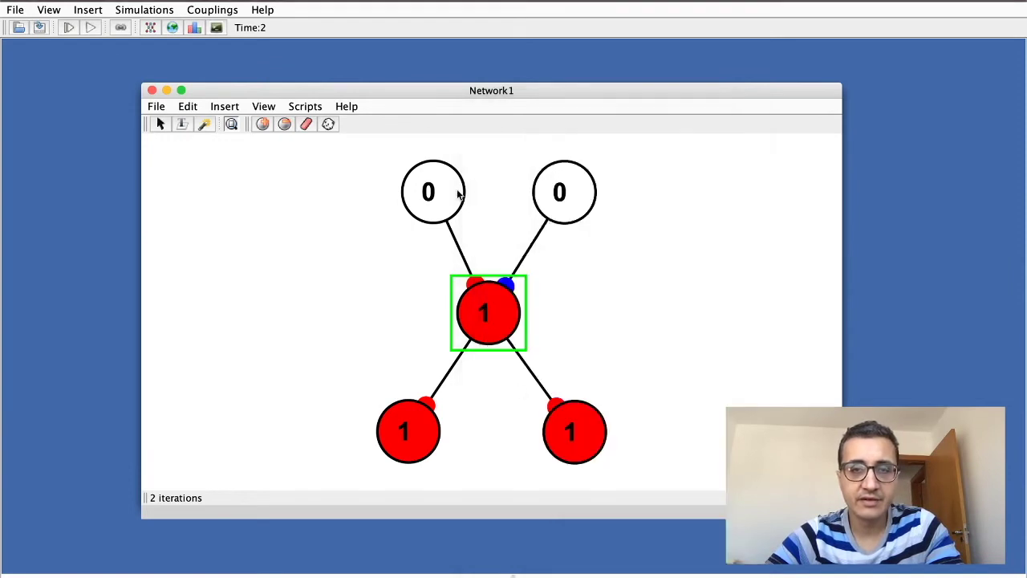
# Step: Set the upper-left neuron's activation to 1 and nudge that neuron slightly upward
pyautogui.click(434, 201)
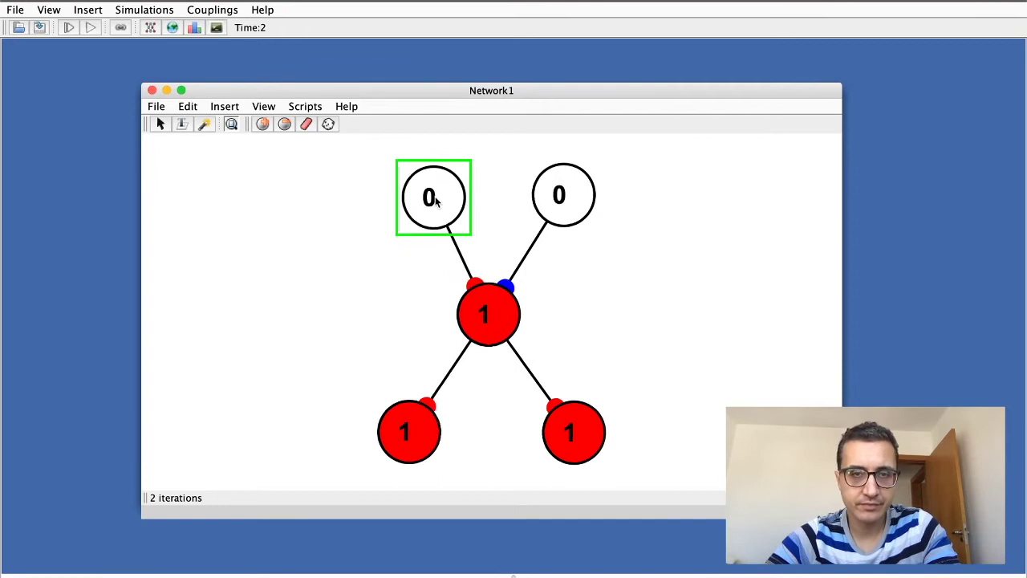
pyautogui.doubleClick(429, 205)
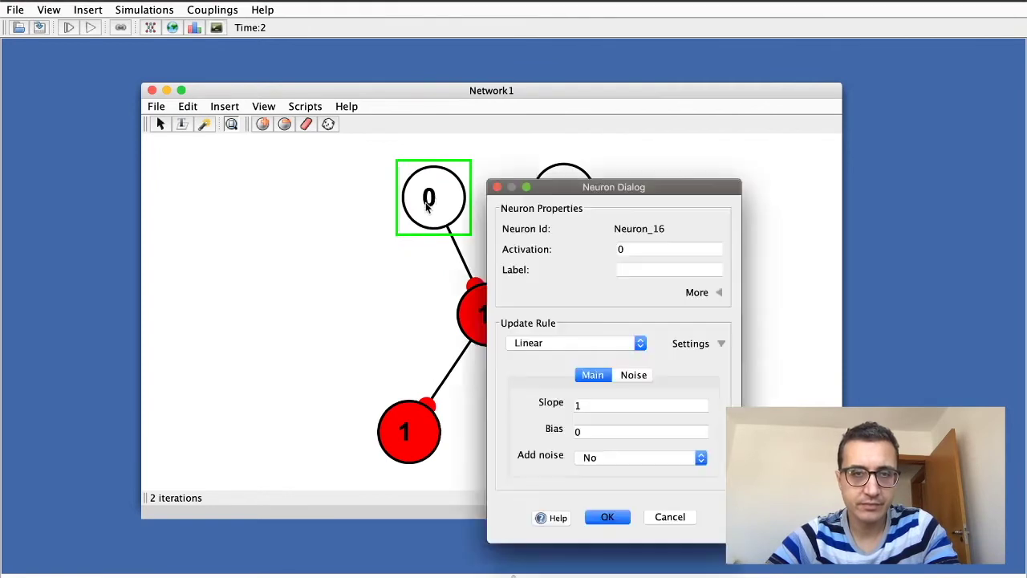
pyautogui.doubleClick(644, 244)
pyautogui.write('1')
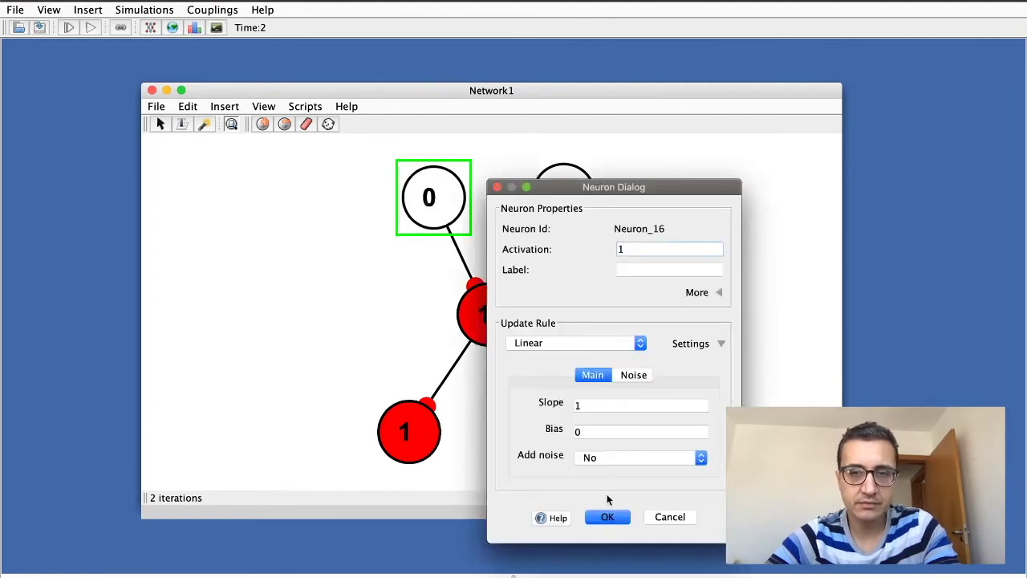
pyautogui.click(608, 517)
pyautogui.moveTo(432, 205)
pyautogui.mouseDown()
pyautogui.moveTo(425, 209)
pyautogui.moveTo(437, 191)
pyautogui.mouseUp()
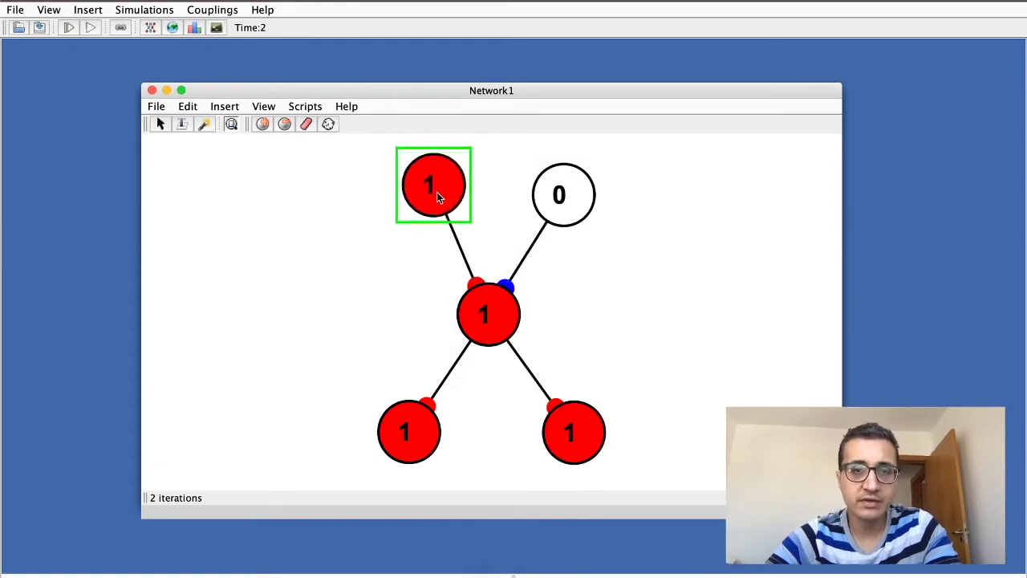
# Step: Inspect the red and blue synapses feeding the central neuron and shift the upper-right neuron slightly to the right
pyautogui.click(478, 288)
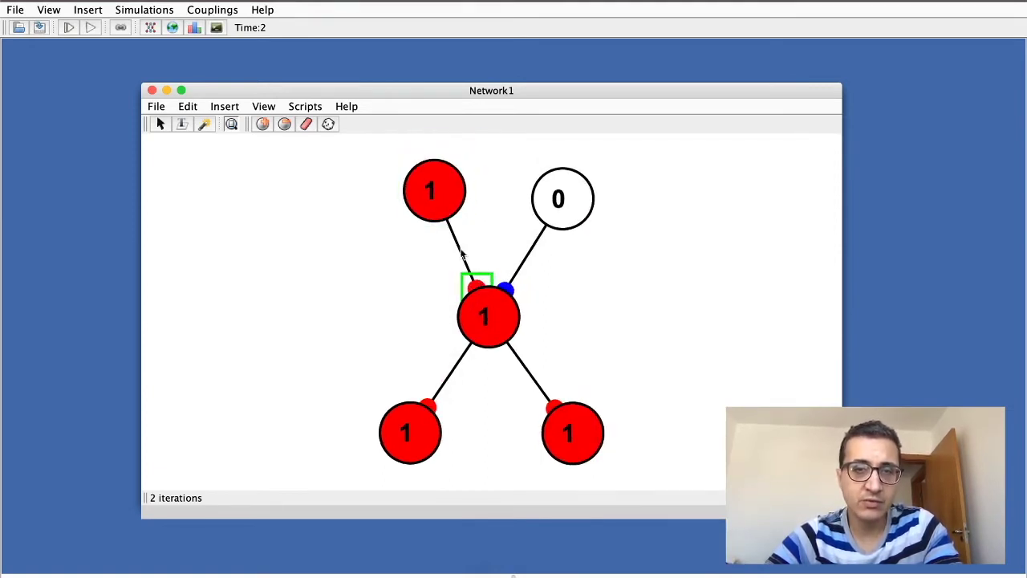
pyautogui.click(563, 186)
pyautogui.click(508, 287)
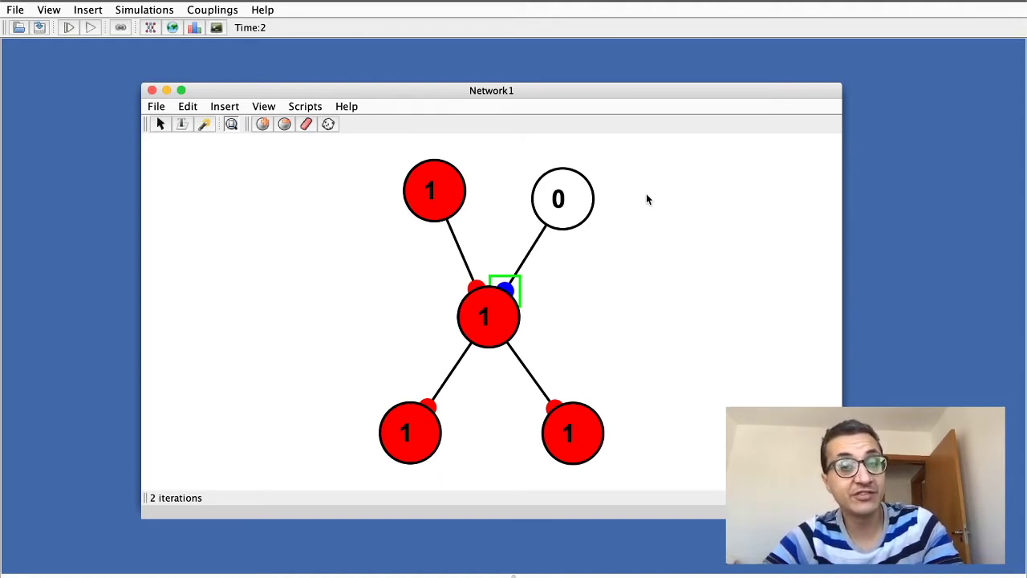
pyautogui.click(406, 196)
pyautogui.moveTo(562, 204); pyautogui.dragTo(578, 191)
pyautogui.moveTo(396, 204); pyautogui.dragTo(424, 200)
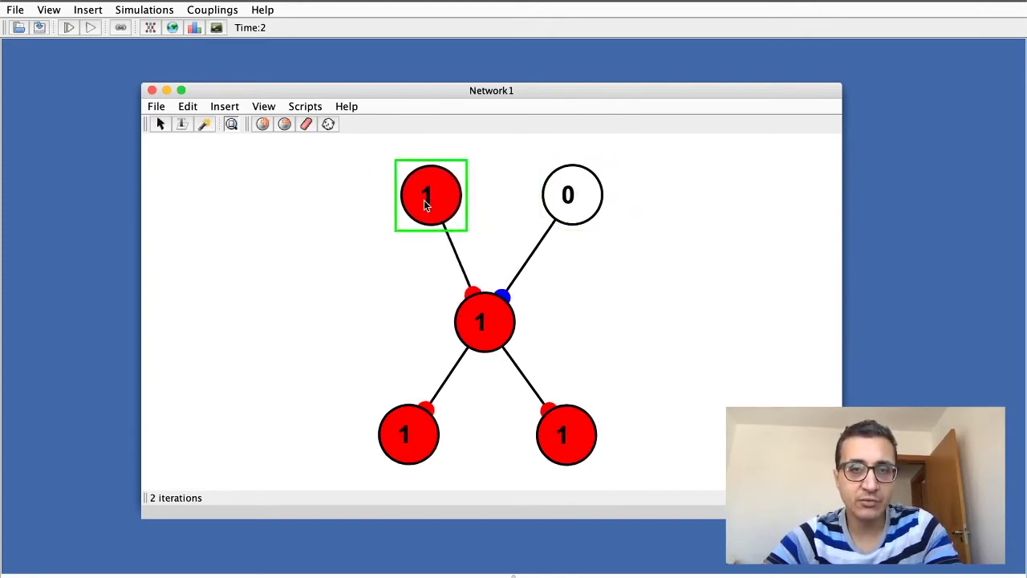
# Step: Trace both upper neurons' connections into the central neuron and advance the simulation by one iteration
pyautogui.click(583, 203)
pyautogui.click(506, 244)
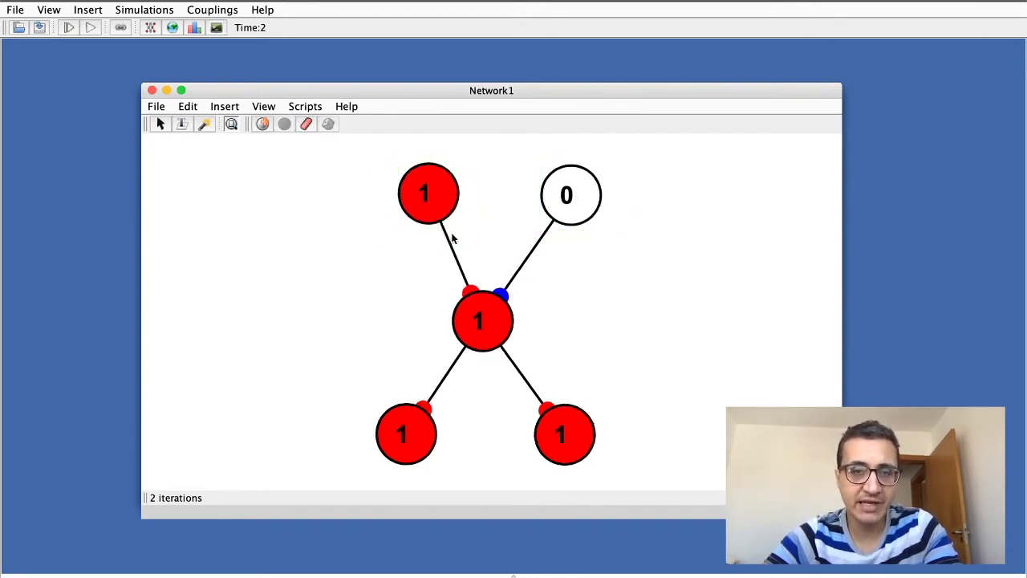
pyautogui.click(440, 199)
pyautogui.click(472, 290)
pyautogui.click(559, 215)
pyautogui.click(502, 294)
pyautogui.click(554, 325)
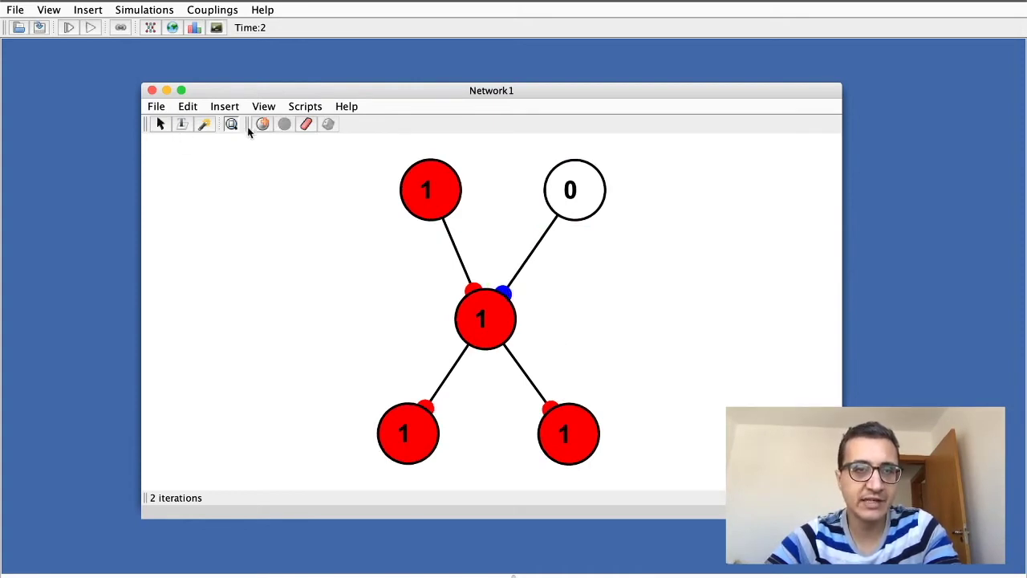
pyautogui.click(69, 29)
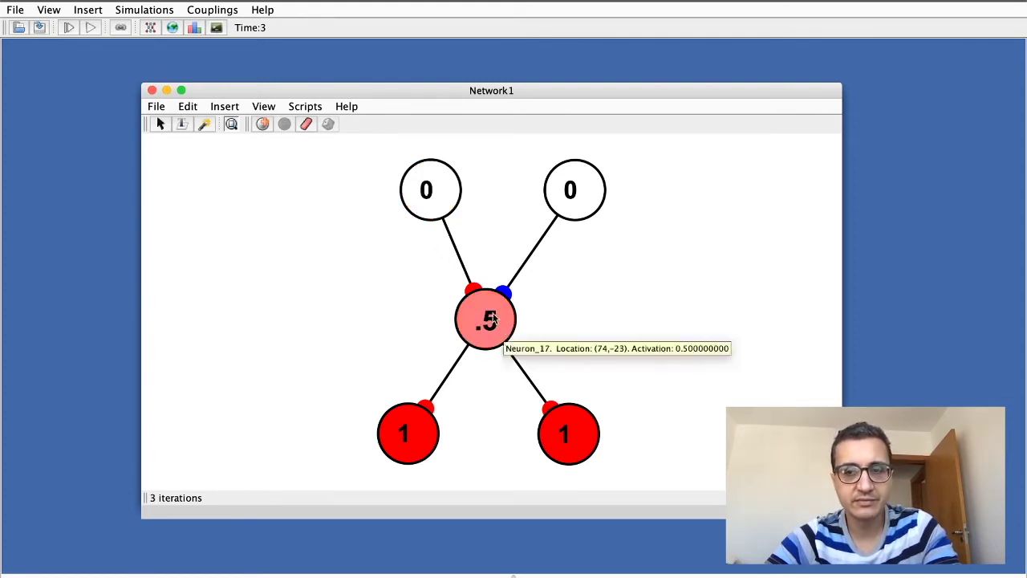
# Step: Set the upper-left neuron's activation to 2 and run one more iteration of the simulation
pyautogui.doubleClick(423, 197)
pyautogui.doubleClick(650, 247)
pyautogui.write('2')
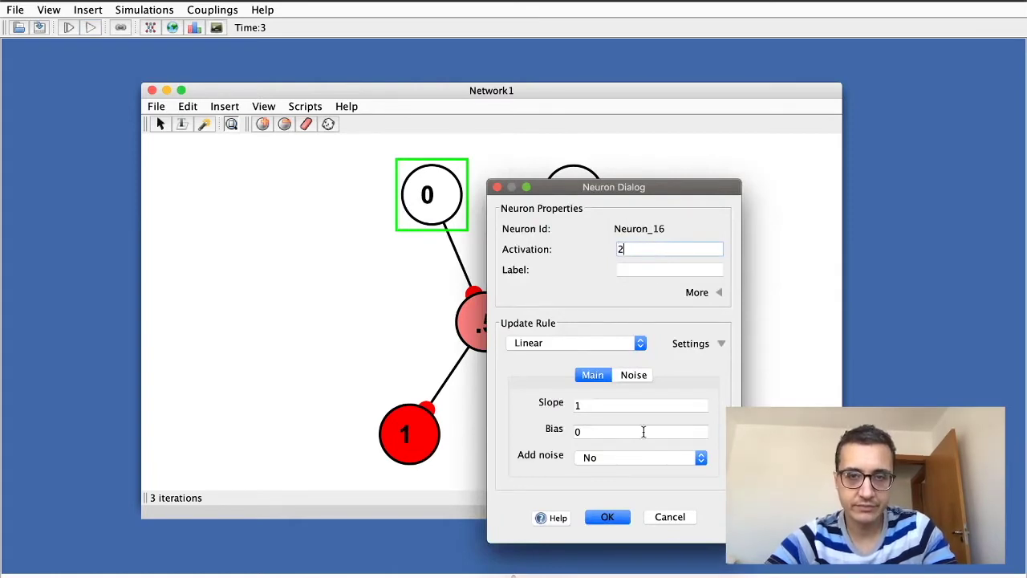
pyautogui.click(615, 517)
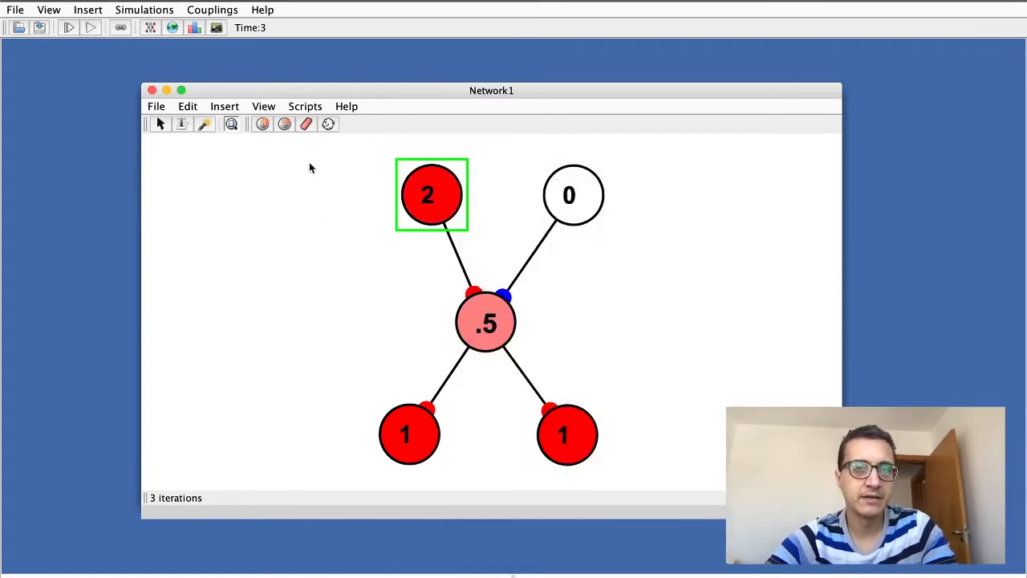
pyautogui.moveTo(481, 313)
pyautogui.mouseDown()
pyautogui.moveTo(477, 296)
pyautogui.moveTo(489, 311)
pyautogui.mouseUp()
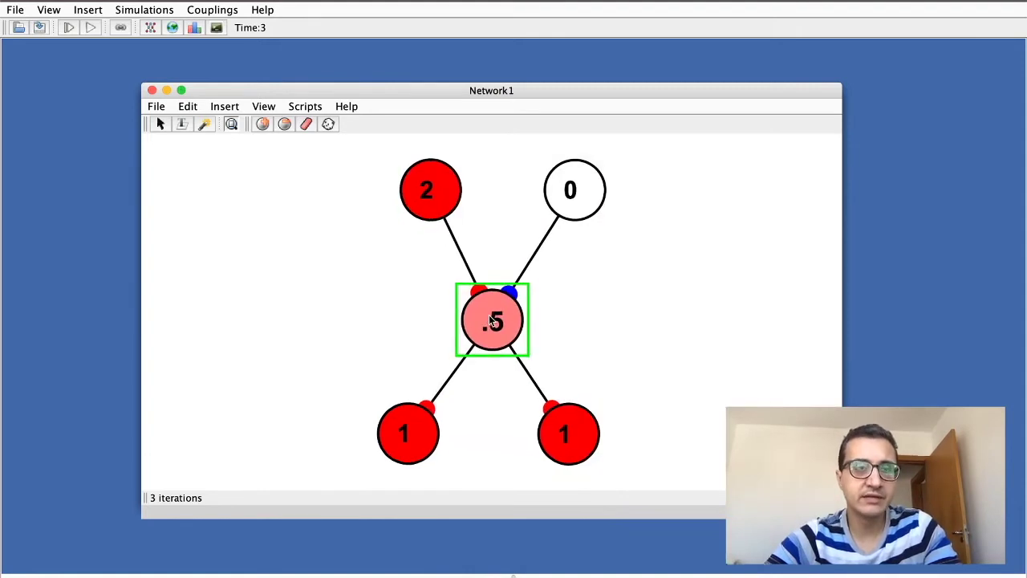
pyautogui.click(69, 28)
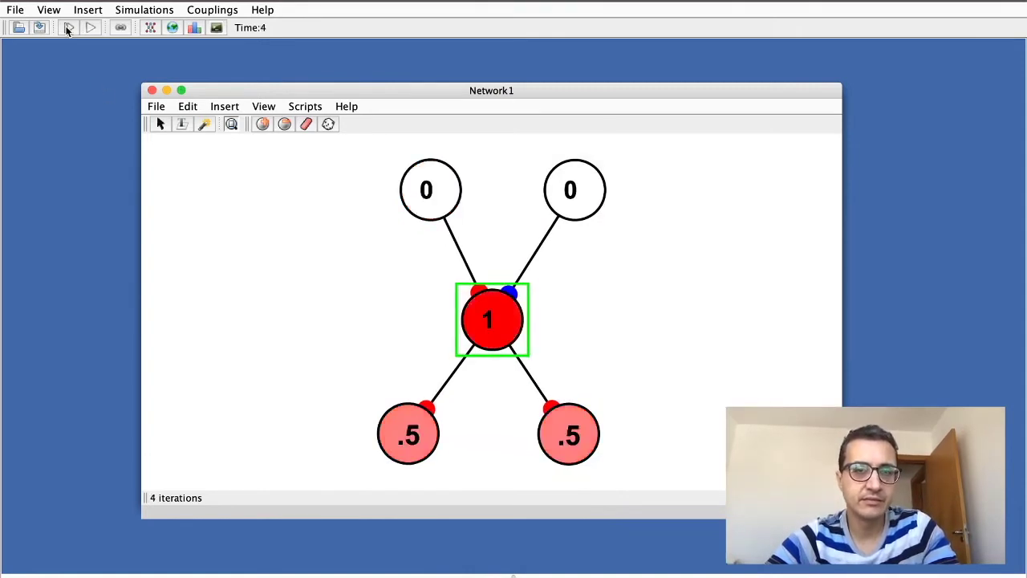
# Step: Set the upper-left neuron's activation to 1 and the upper-right neuron's activation to -1
pyautogui.doubleClick(418, 197)
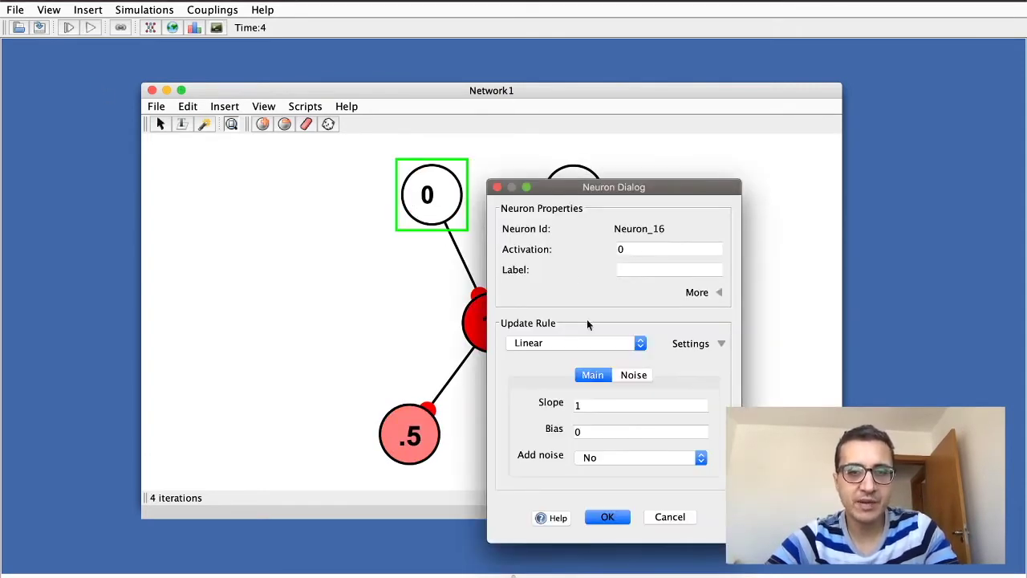
pyautogui.doubleClick(667, 249)
pyautogui.write('1')
pyautogui.click(607, 516)
pyautogui.doubleClick(576, 193)
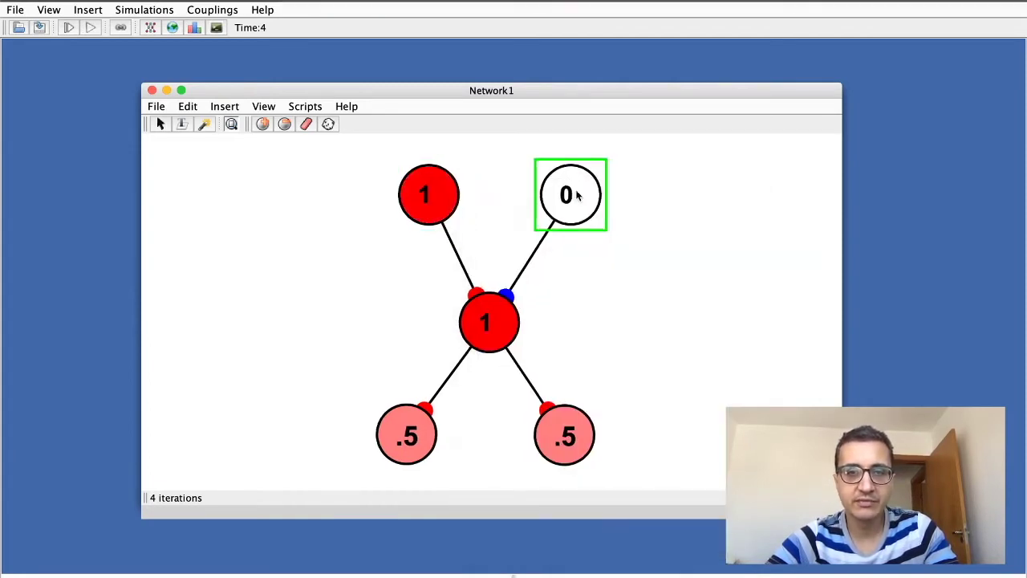
pyautogui.doubleClick(667, 248)
pyautogui.write('-1')
pyautogui.click(622, 517)
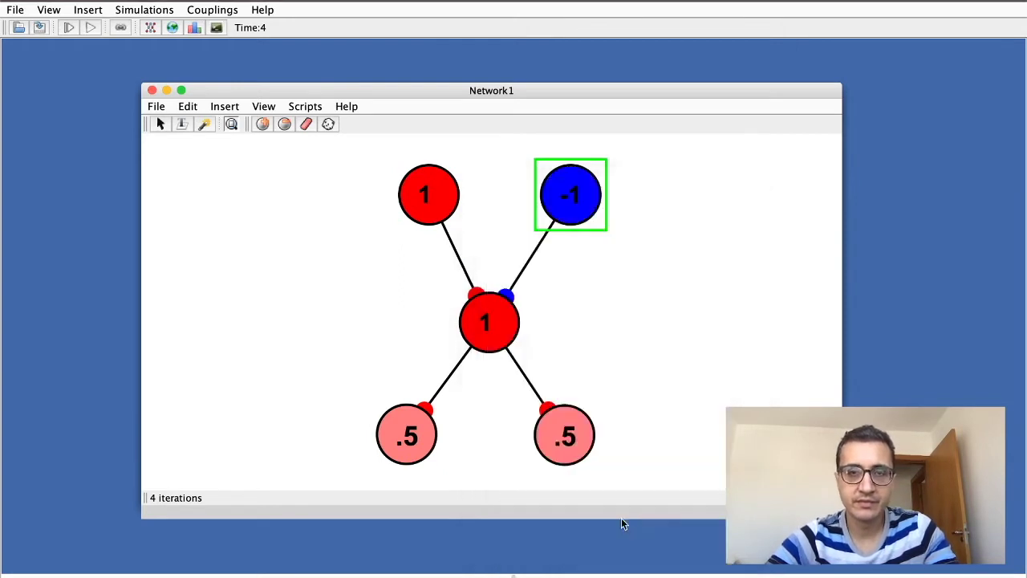
# Step: Examine how each upper neuron's activation combines with its red or blue synapse as input to the central neuron
pyautogui.click(432, 213)
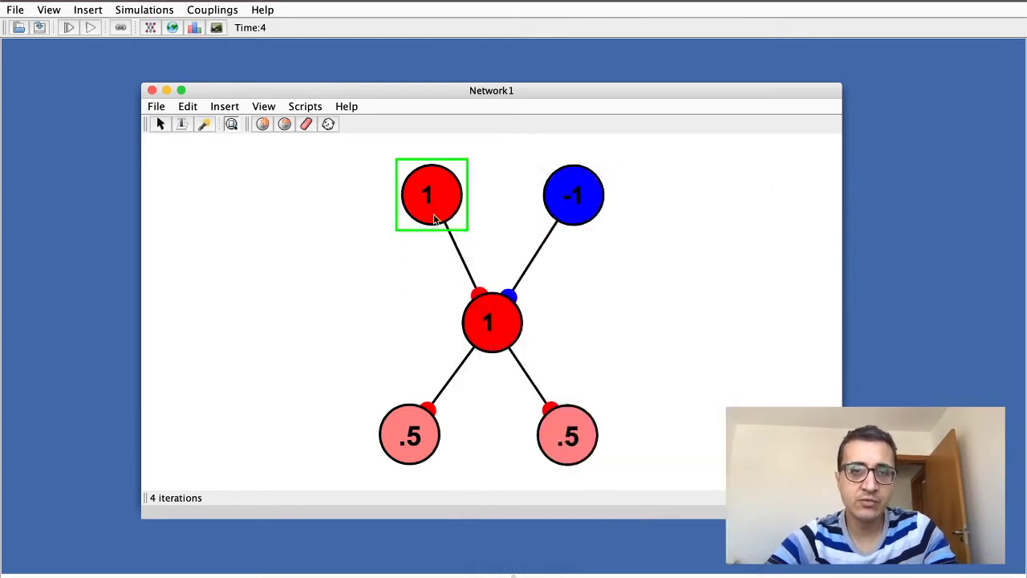
pyautogui.click(478, 286)
pyautogui.click(574, 200)
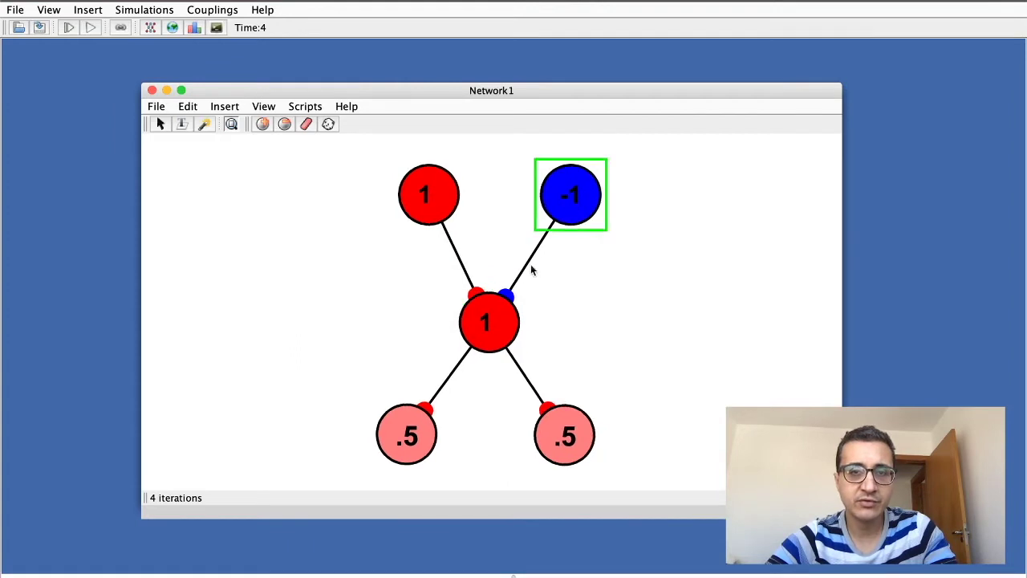
pyautogui.click(511, 294)
pyautogui.click(436, 211)
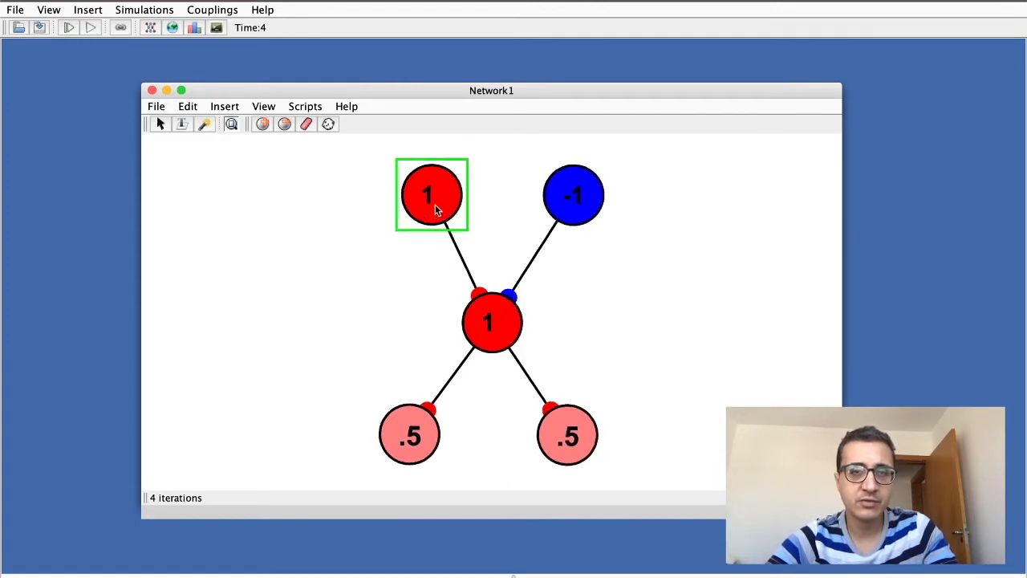
pyautogui.click(478, 287)
pyautogui.click(578, 205)
pyautogui.click(513, 292)
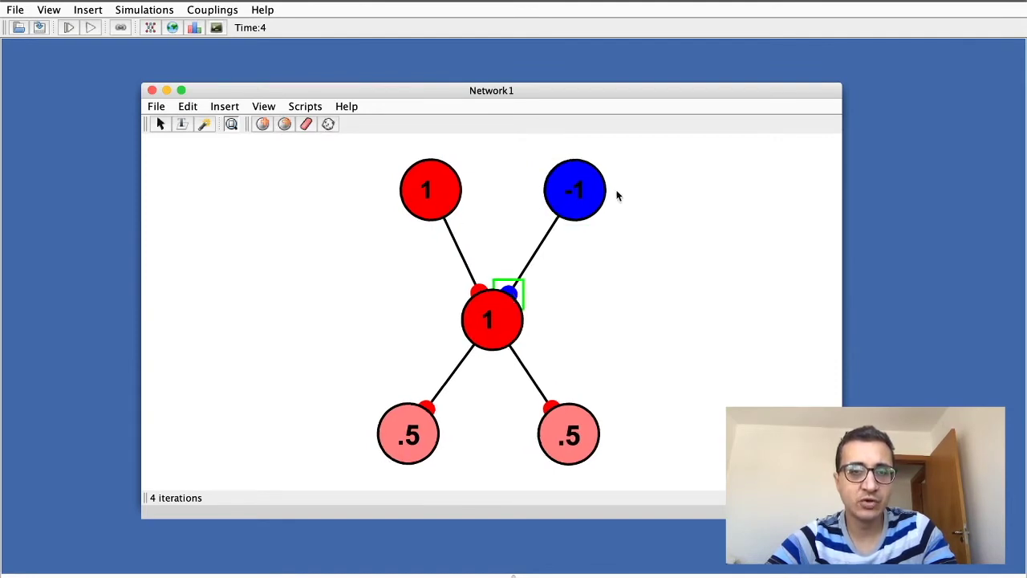
# Step: Move the central neuron slightly down, check its update rule slope, and advance the simulation by one iteration
pyautogui.moveTo(493, 305)
pyautogui.mouseDown()
pyautogui.moveTo(503, 328)
pyautogui.moveTo(496, 269)
pyautogui.moveTo(473, 317)
pyautogui.moveTo(497, 319)
pyautogui.moveTo(498, 298)
pyautogui.moveTo(484, 319)
pyautogui.mouseUp()
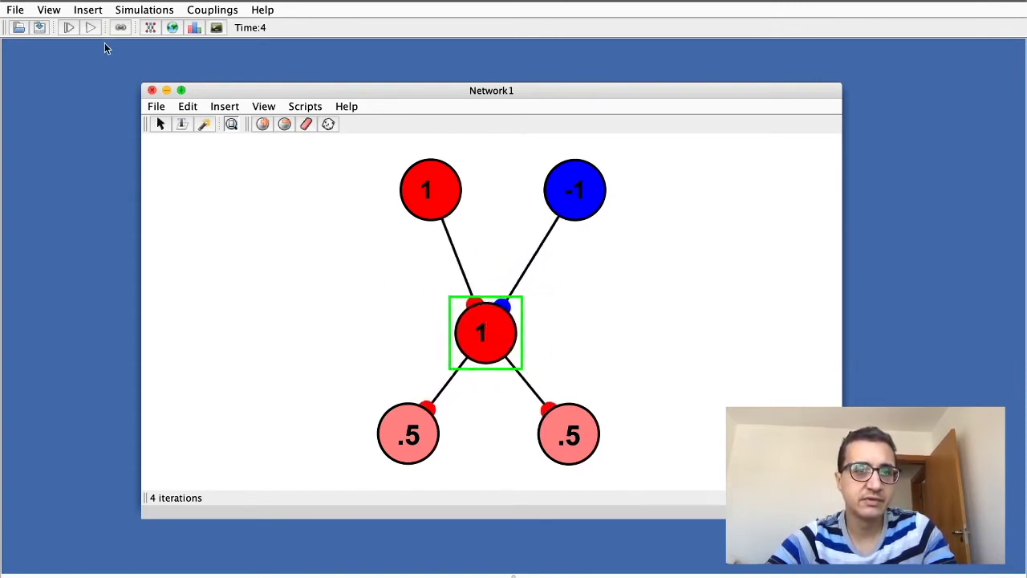
pyautogui.doubleClick(503, 337)
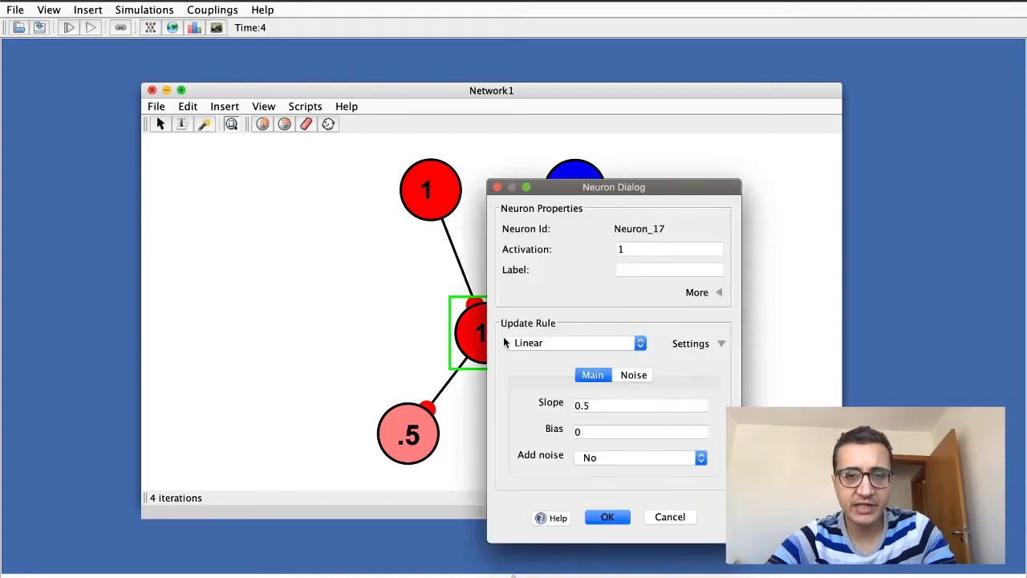
pyautogui.click(622, 520)
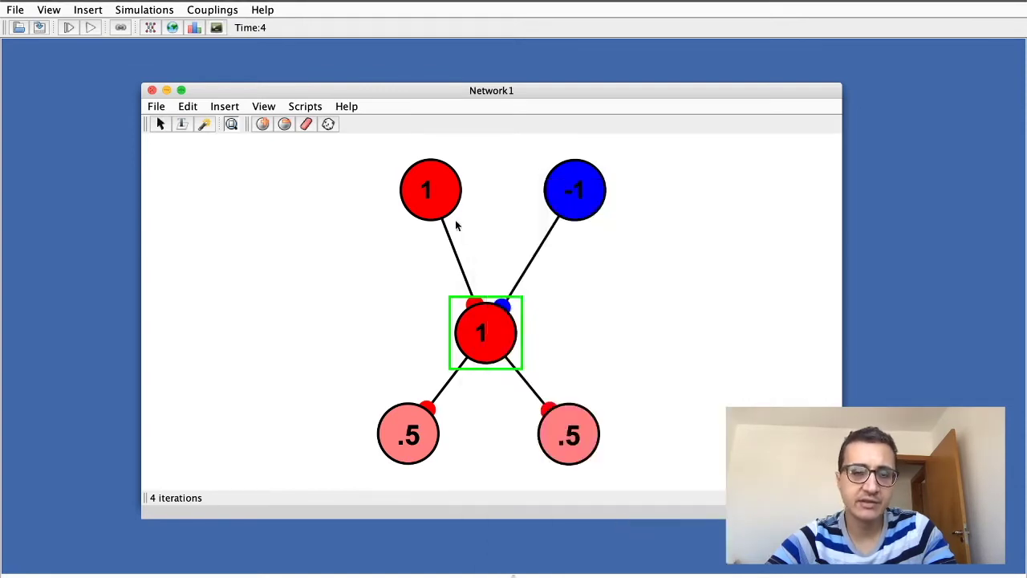
pyautogui.click(70, 29)
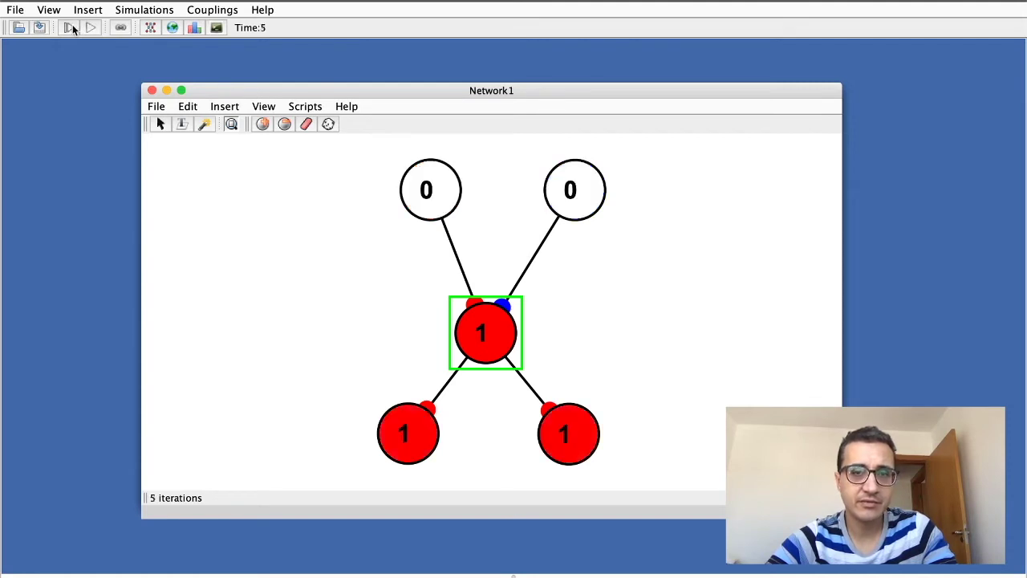
# Step: Set the central neuron's linear slope to 1 and its bias to 0.5
pyautogui.moveTo(488, 328)
pyautogui.mouseDown()
pyautogui.moveTo(477, 319)
pyautogui.moveTo(481, 296)
pyautogui.moveTo(507, 323)
pyautogui.moveTo(500, 333)
pyautogui.moveTo(499, 313)
pyautogui.mouseUp()
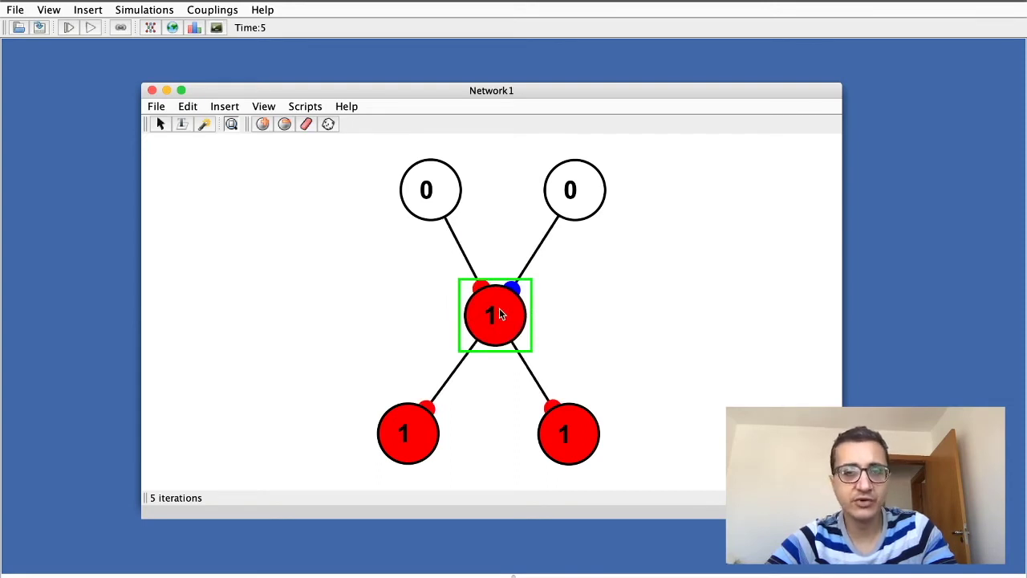
pyautogui.doubleClick(500, 313)
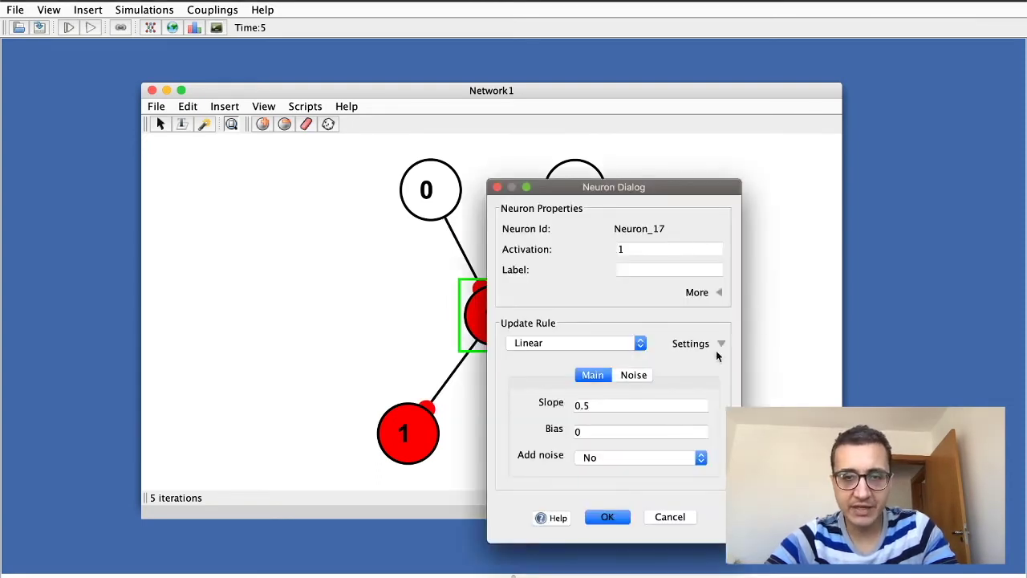
pyautogui.doubleClick(629, 405)
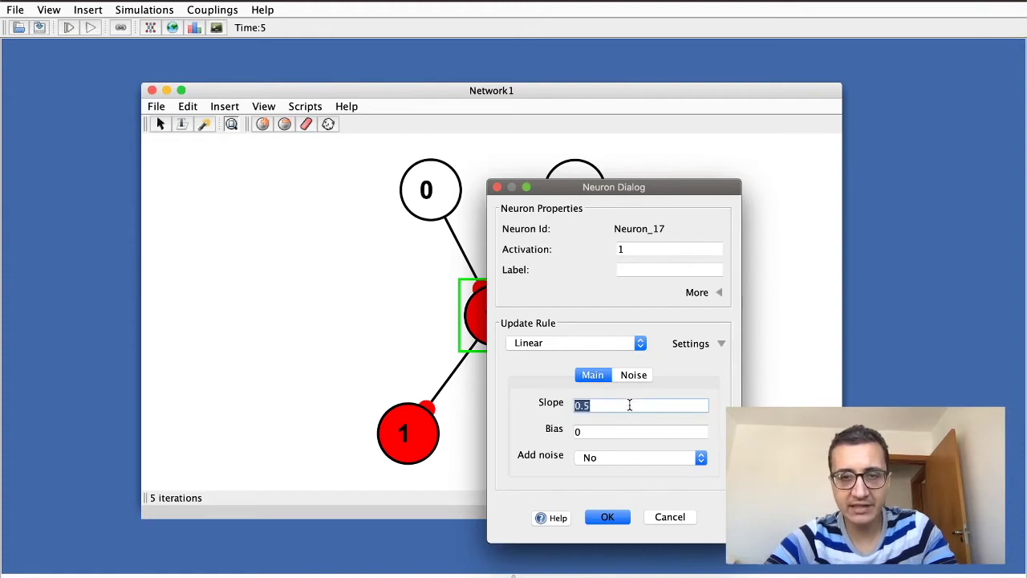
pyautogui.write('1')
pyautogui.click(624, 434)
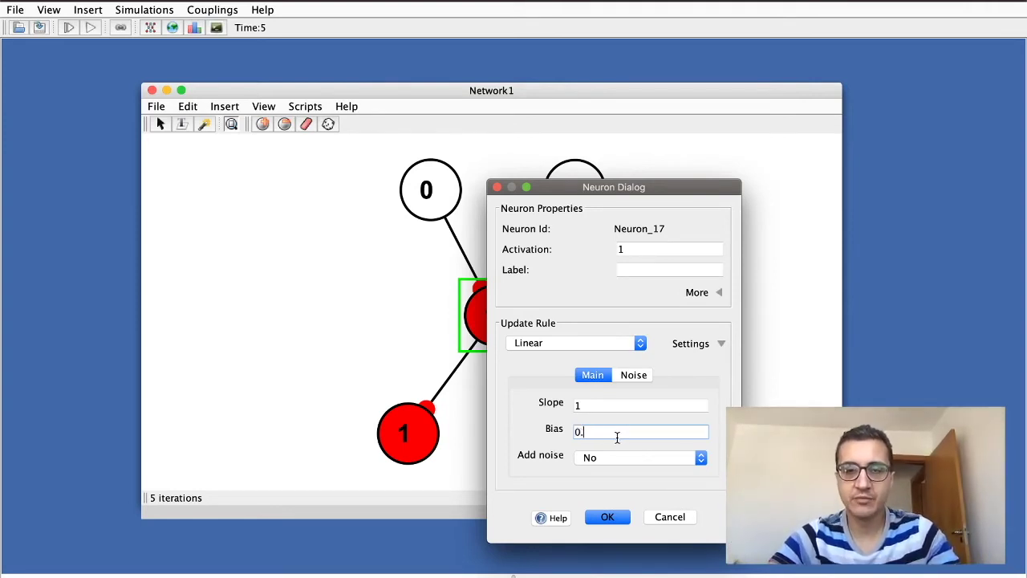
pyautogui.click(610, 518)
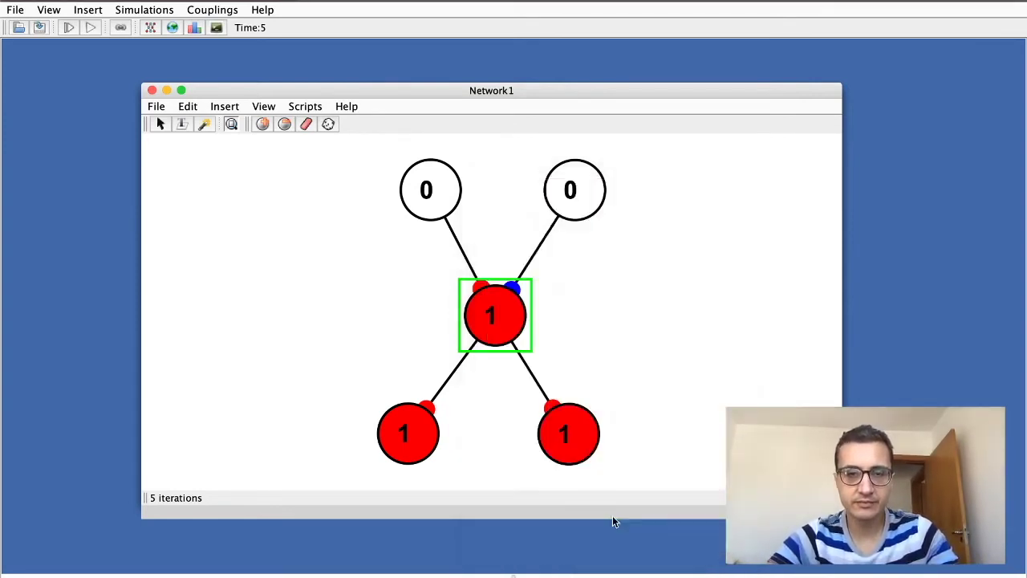
# Step: Examine how the two upper neurons feed the central neuron through the red and blue synapses
pyautogui.click(413, 202)
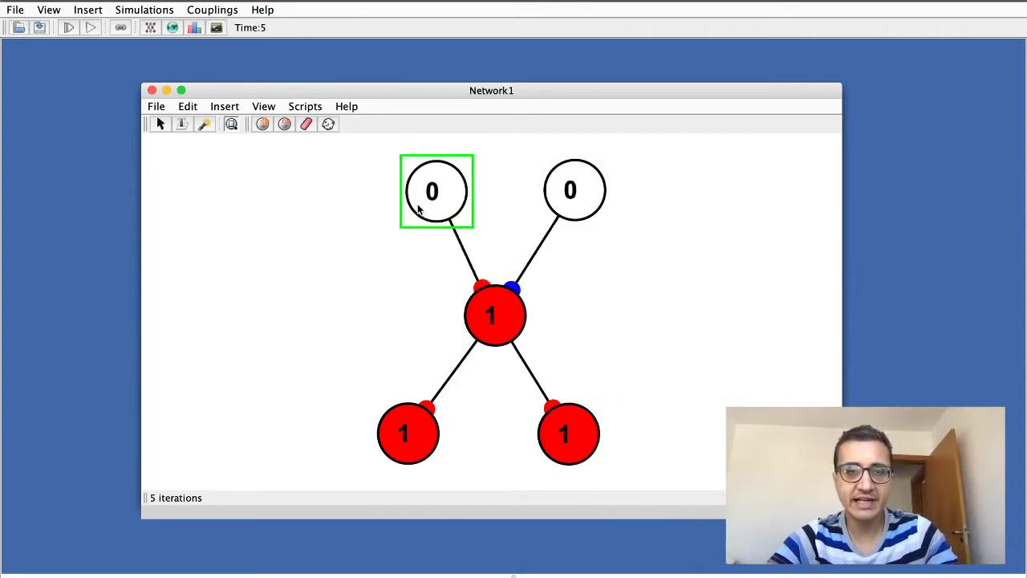
pyautogui.click(568, 202)
pyautogui.click(407, 198)
pyautogui.click(476, 298)
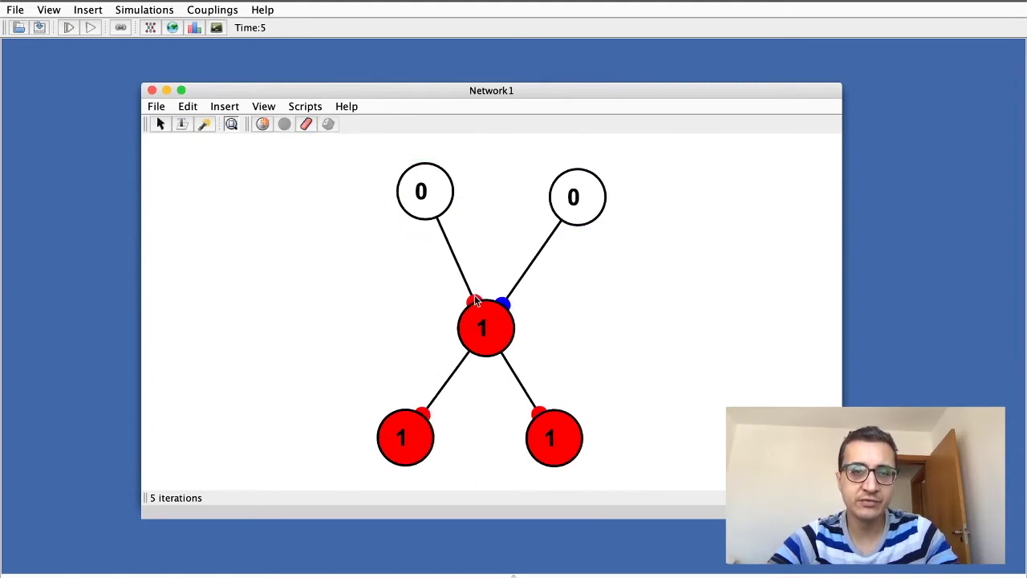
pyautogui.click(476, 302)
pyautogui.click(429, 178)
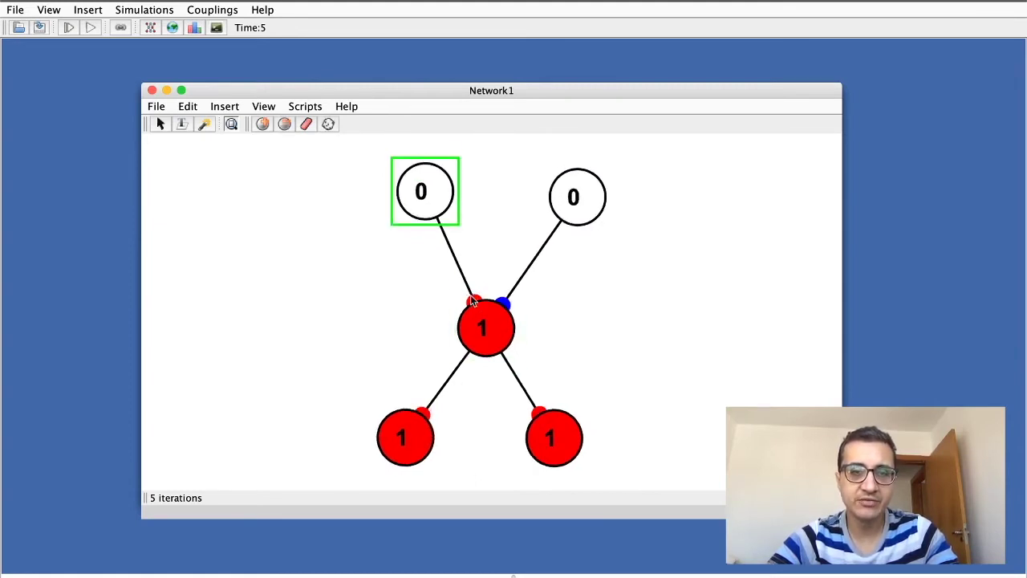
pyautogui.click(472, 296)
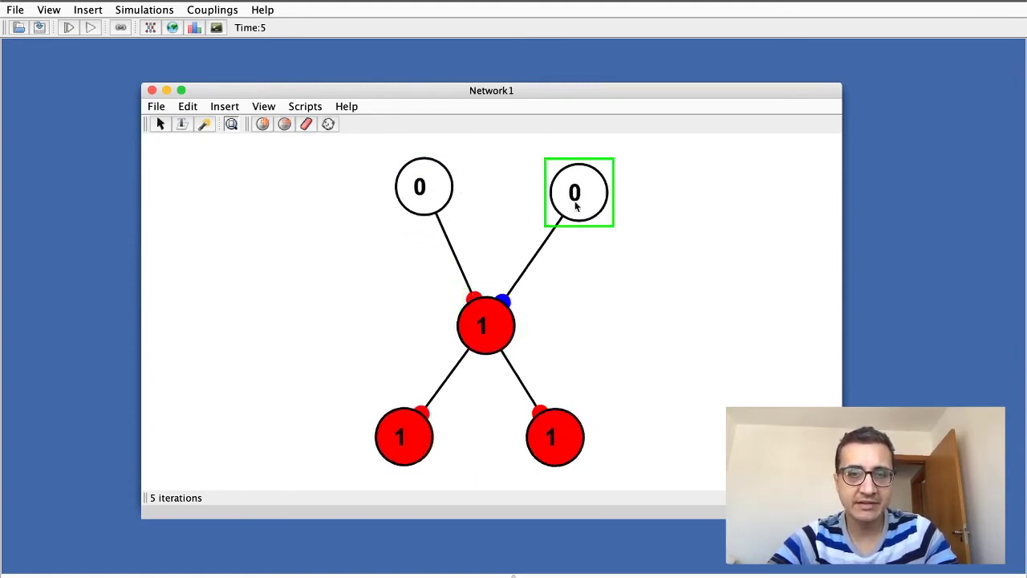
pyautogui.click(576, 202)
pyautogui.click(499, 301)
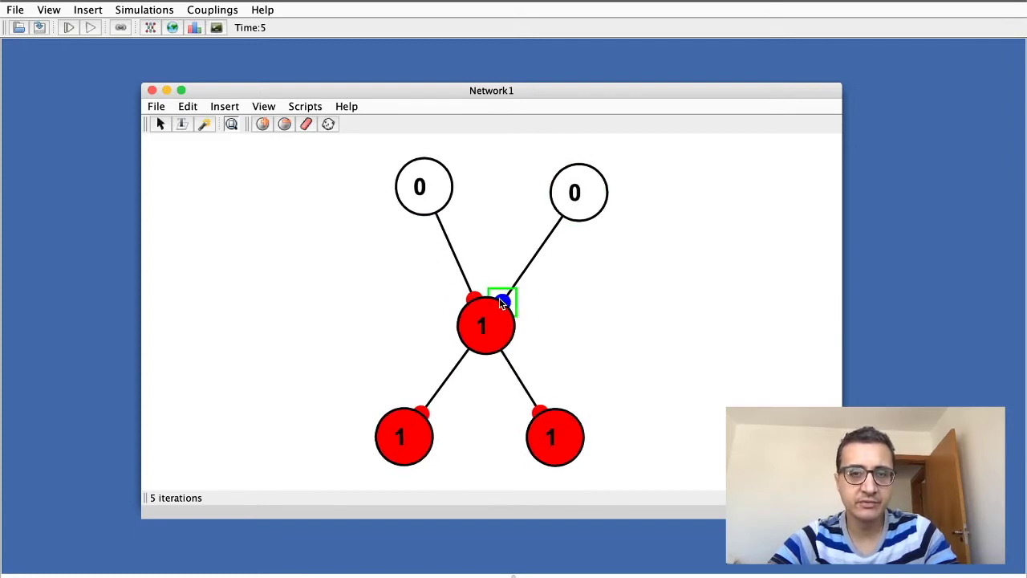
pyautogui.click(497, 231)
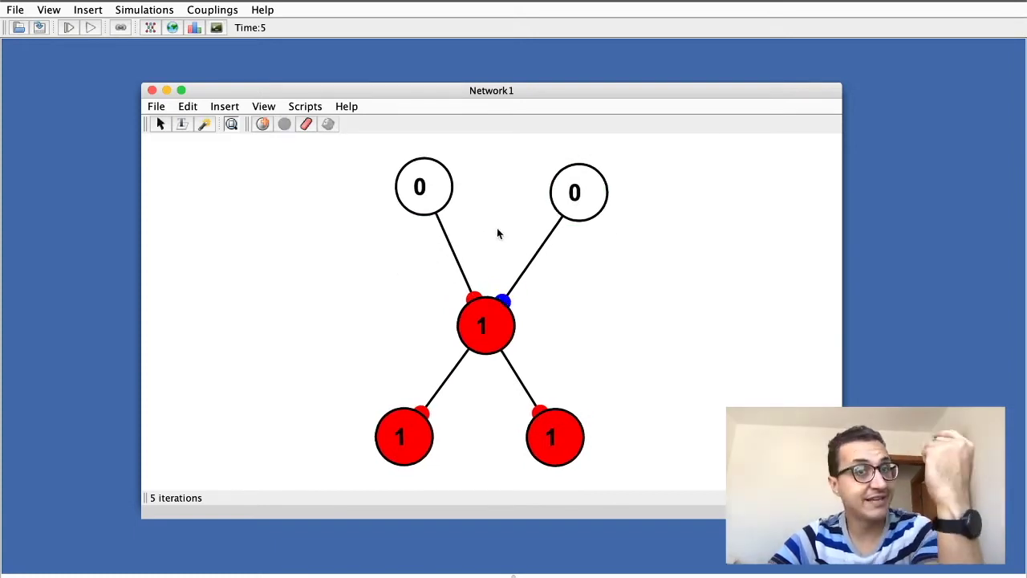
pyautogui.click(442, 197)
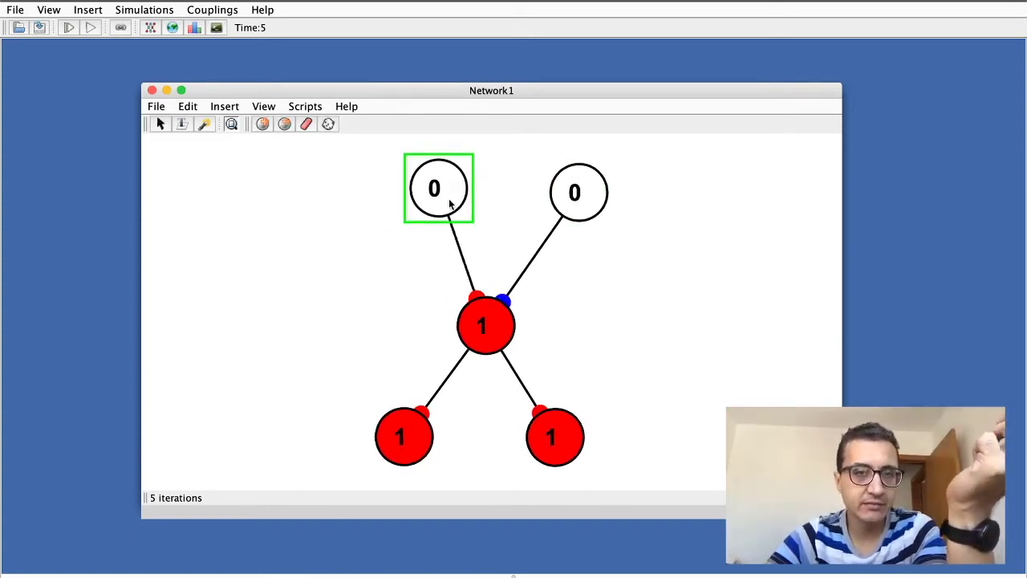
pyautogui.click(492, 333)
pyautogui.moveTo(490, 329)
pyautogui.mouseDown()
pyautogui.moveTo(472, 331)
pyautogui.moveTo(500, 327)
pyautogui.mouseUp()
pyautogui.click(440, 198)
pyautogui.click(494, 291)
pyautogui.click(575, 195)
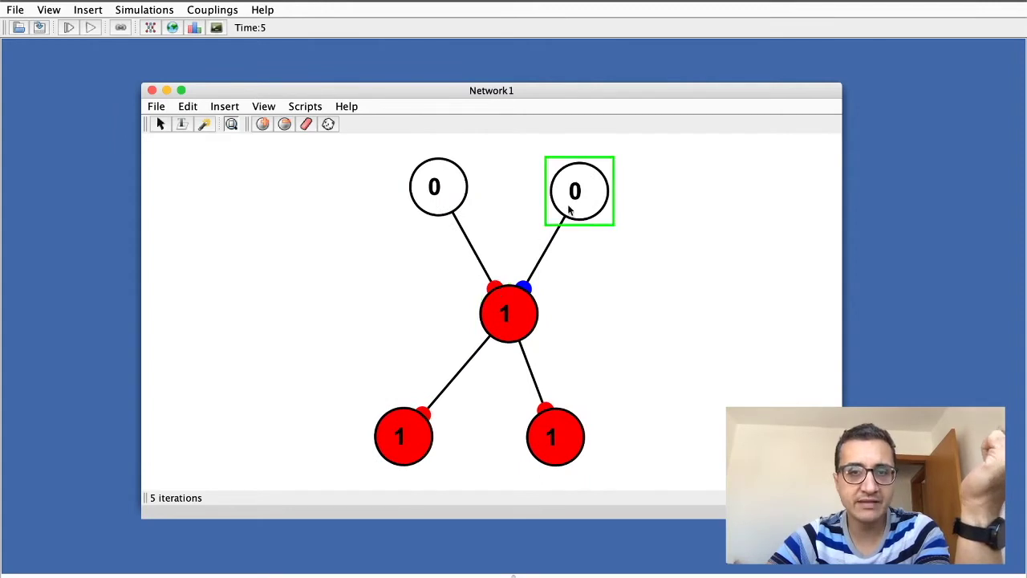
pyautogui.click(524, 288)
pyautogui.moveTo(514, 330)
pyautogui.mouseDown()
pyautogui.moveTo(495, 322)
pyautogui.moveTo(517, 323)
pyautogui.moveTo(495, 331)
pyautogui.mouseUp()
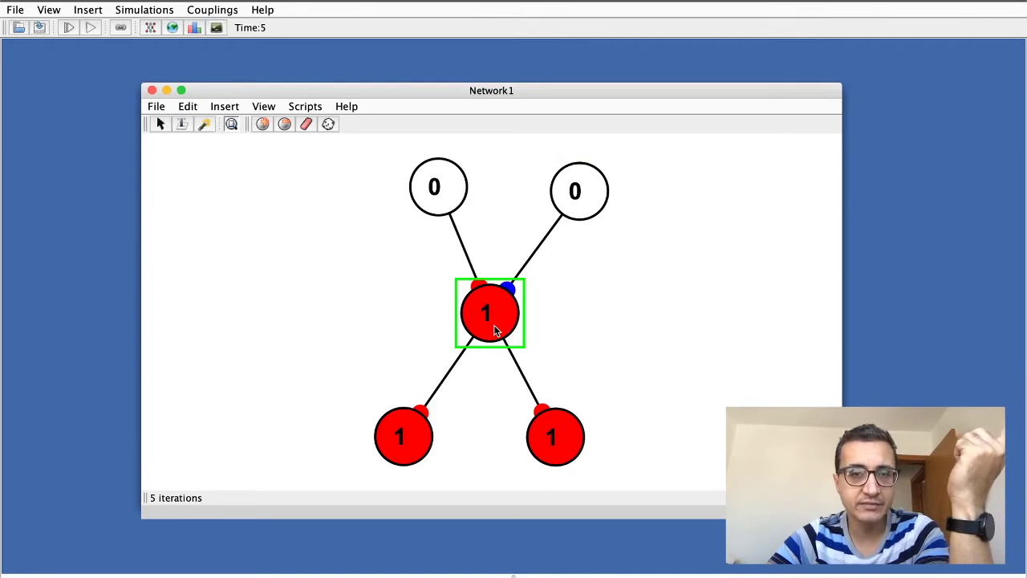
# Step: Check the central neuron's slope and bias, and advance the simulation by one iteration
pyautogui.doubleClick(494, 329)
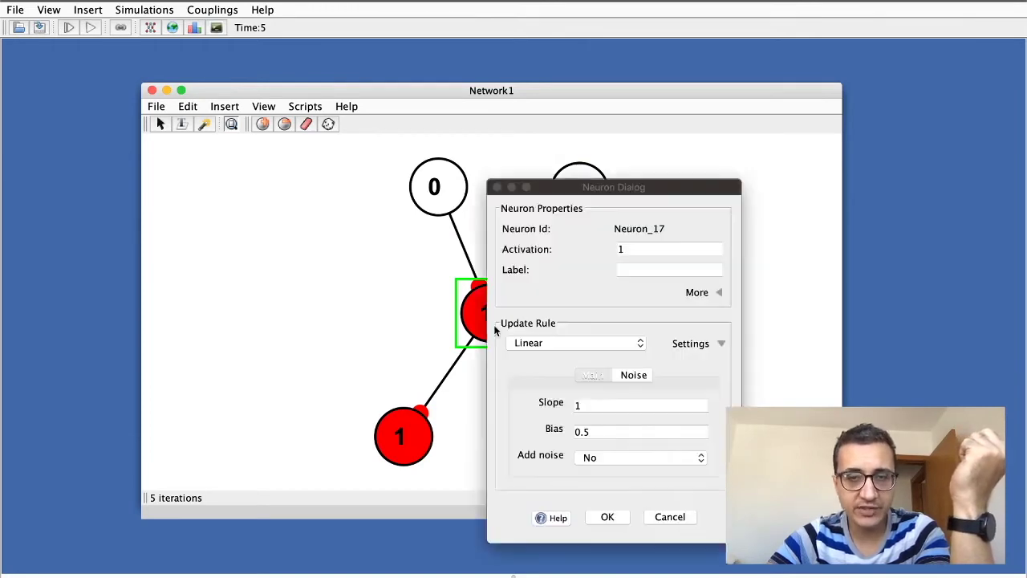
pyautogui.click(586, 406)
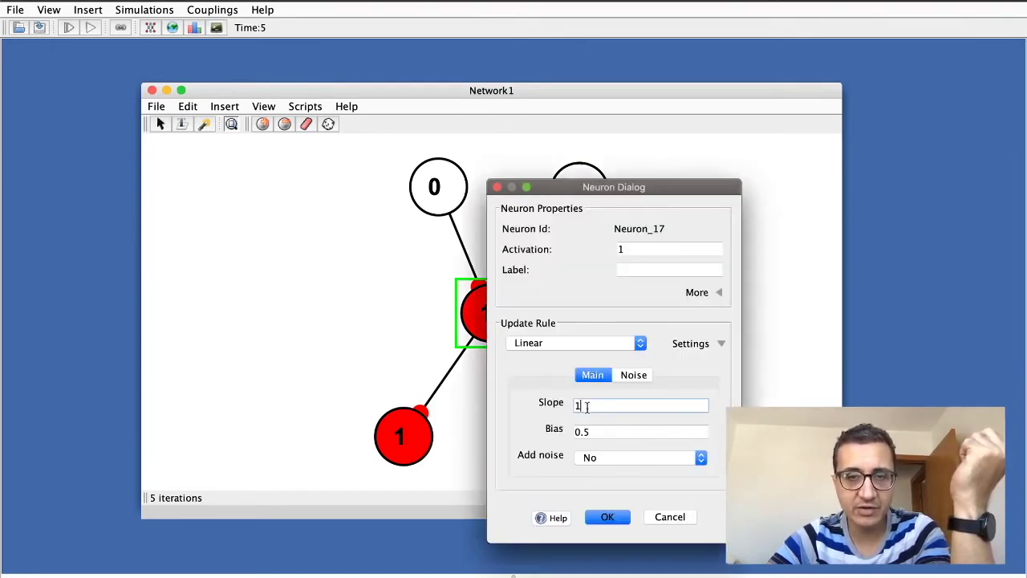
pyautogui.click(498, 187)
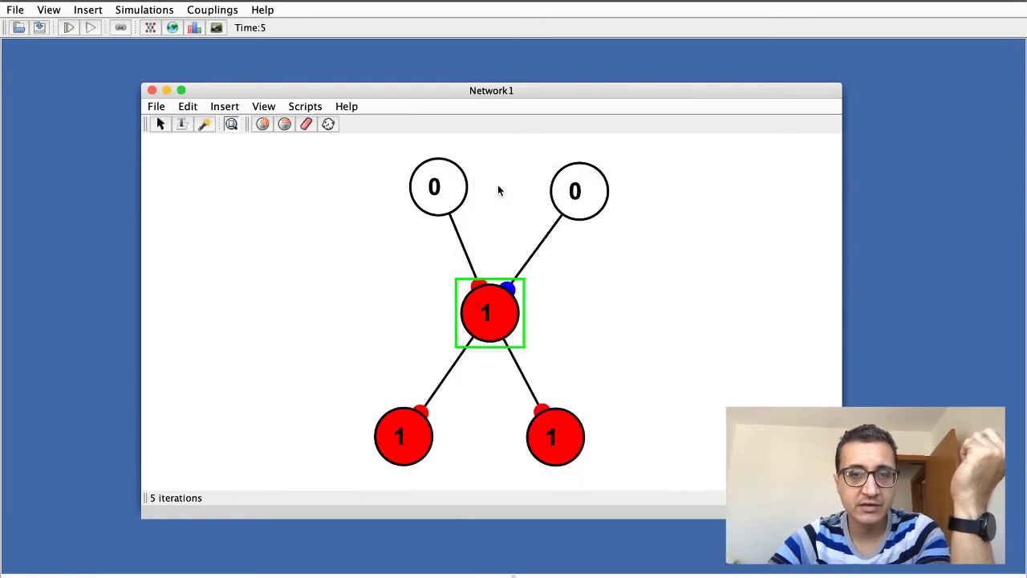
pyautogui.moveTo(503, 316)
pyautogui.mouseDown()
pyautogui.moveTo(458, 308)
pyautogui.moveTo(498, 339)
pyautogui.moveTo(459, 349)
pyautogui.moveTo(476, 334)
pyautogui.moveTo(480, 313)
pyautogui.moveTo(489, 328)
pyautogui.moveTo(478, 320)
pyautogui.moveTo(505, 316)
pyautogui.moveTo(488, 308)
pyautogui.moveTo(505, 321)
pyautogui.mouseUp()
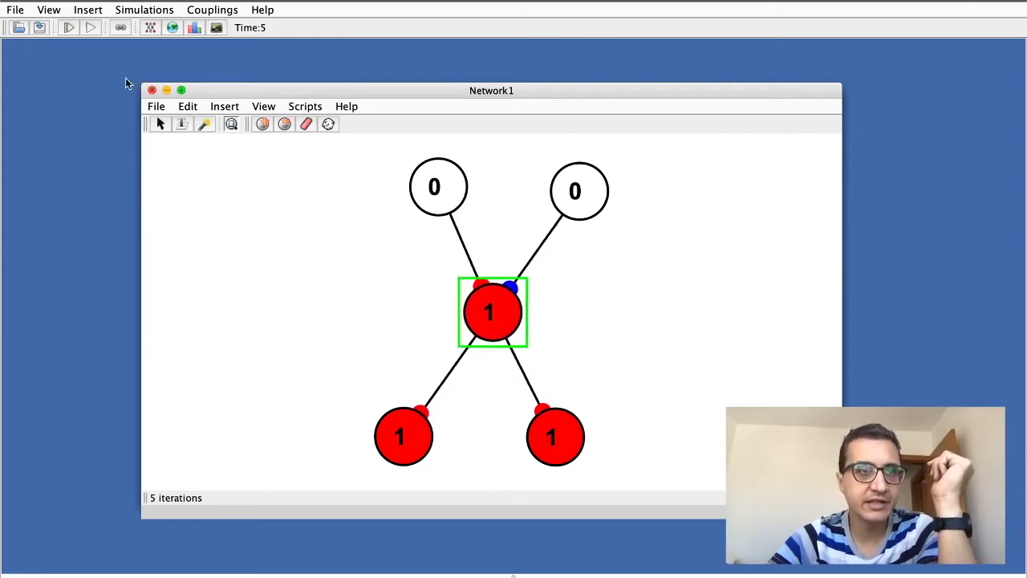
pyautogui.click(69, 28)
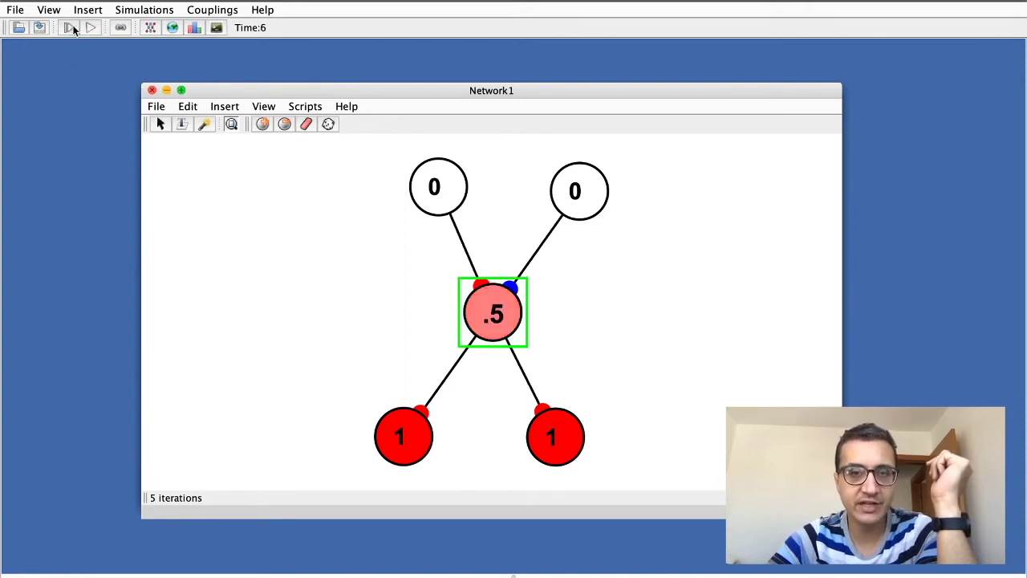
# Step: Compare the central neuron's activation with its two upper input neurons and its bias setting
pyautogui.moveTo(520, 319)
pyautogui.mouseDown()
pyautogui.moveTo(500, 286)
pyautogui.moveTo(522, 323)
pyautogui.mouseUp()
pyautogui.moveTo(449, 213); pyautogui.dragTo(440, 228)
pyautogui.moveTo(584, 197); pyautogui.dragTo(573, 207)
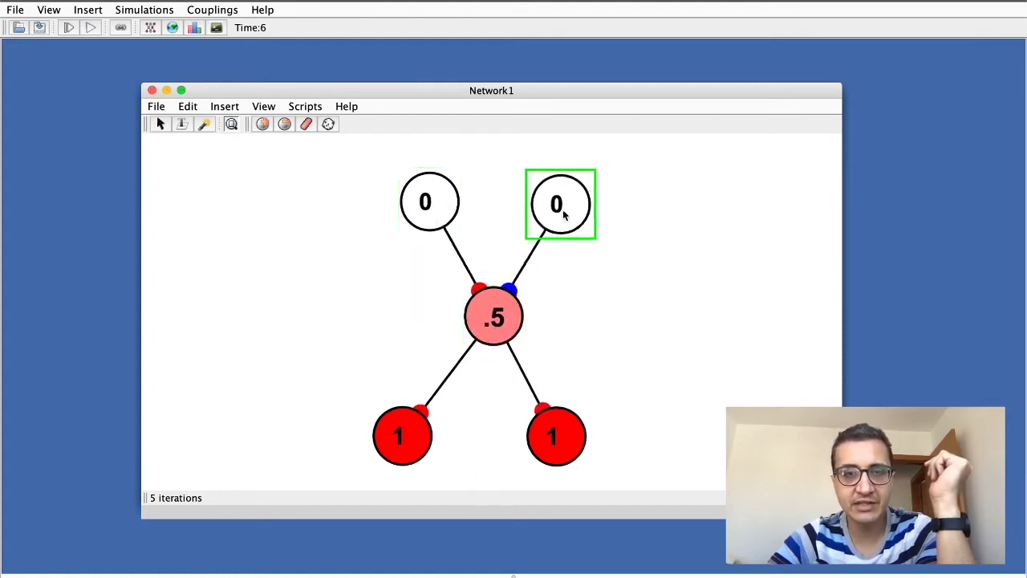
pyautogui.doubleClick(487, 329)
pyautogui.click(602, 432)
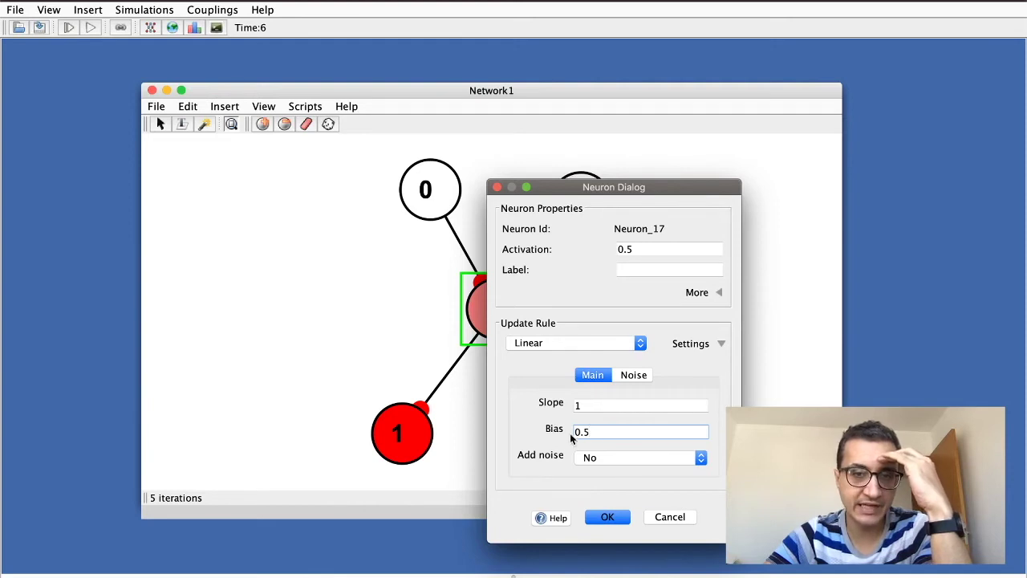
pyautogui.click(621, 519)
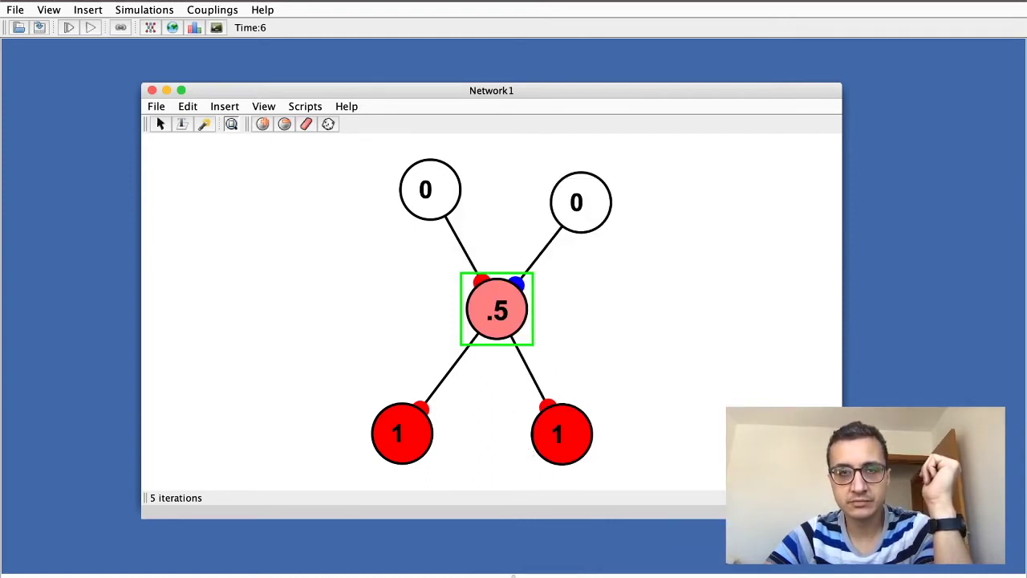
# Step: Move the central neuron slightly down and spread the two upper neurons farther apart
pyautogui.moveTo(503, 319); pyautogui.dragTo(502, 333)
pyautogui.moveTo(598, 213); pyautogui.dragTo(563, 194)
pyautogui.moveTo(452, 211); pyautogui.dragTo(409, 210)
pyautogui.moveTo(585, 198)
pyautogui.mouseDown()
pyautogui.moveTo(601, 222)
pyautogui.moveTo(604, 203)
pyautogui.mouseUp()
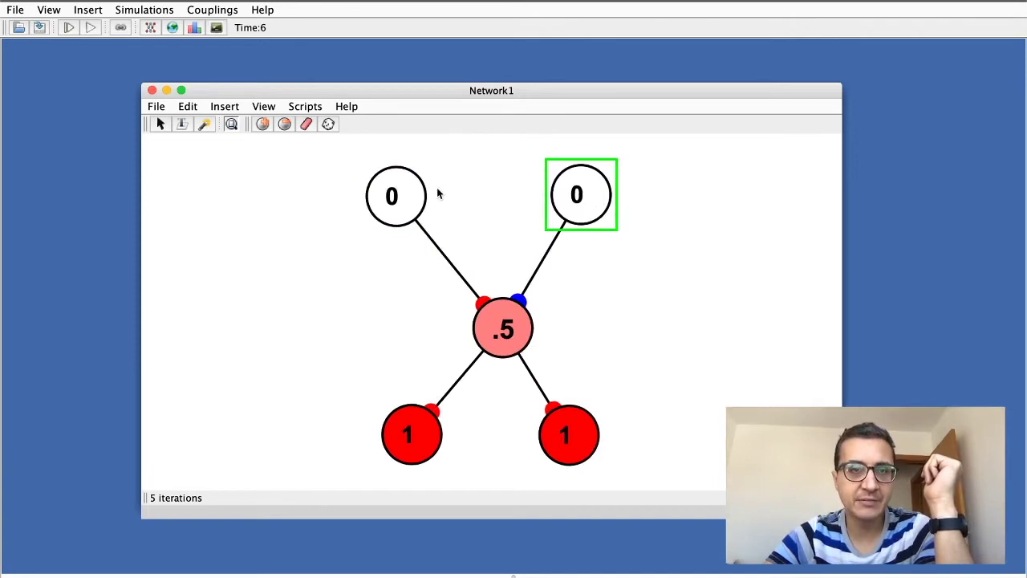
# Step: Set the upper-left neuron's Clamped option to Yes
pyautogui.click(392, 200)
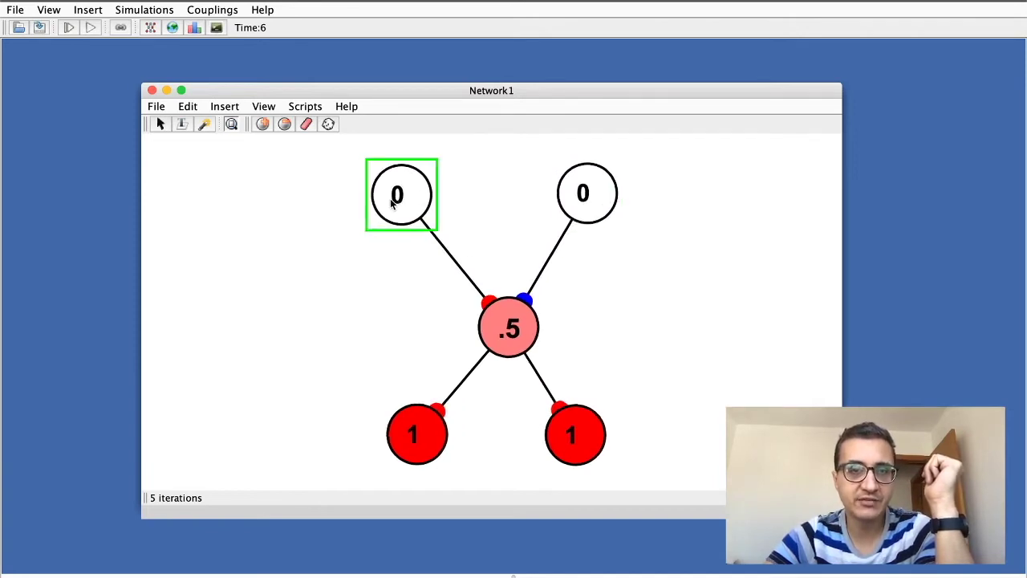
pyautogui.doubleClick(392, 203)
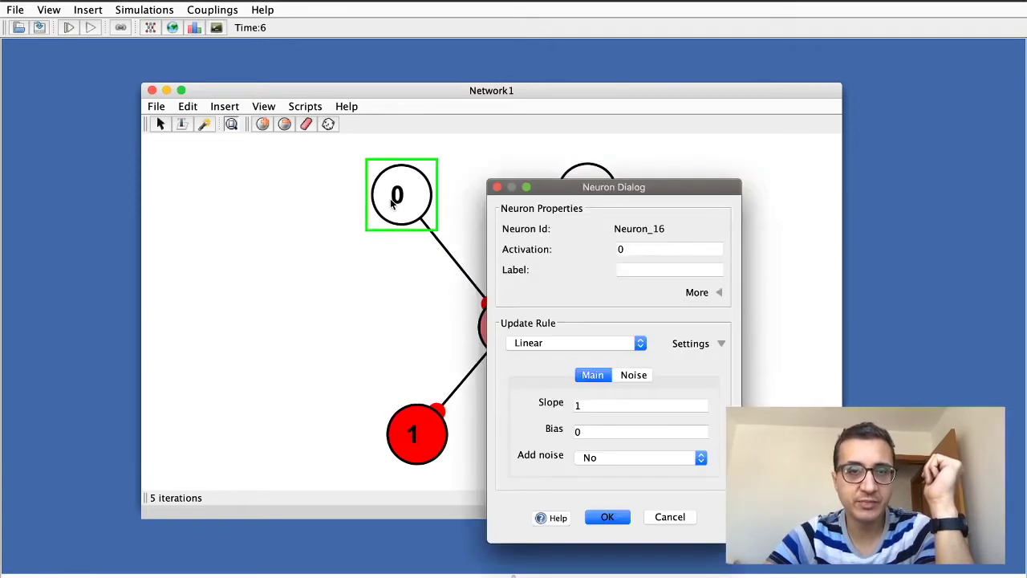
pyautogui.click(718, 294)
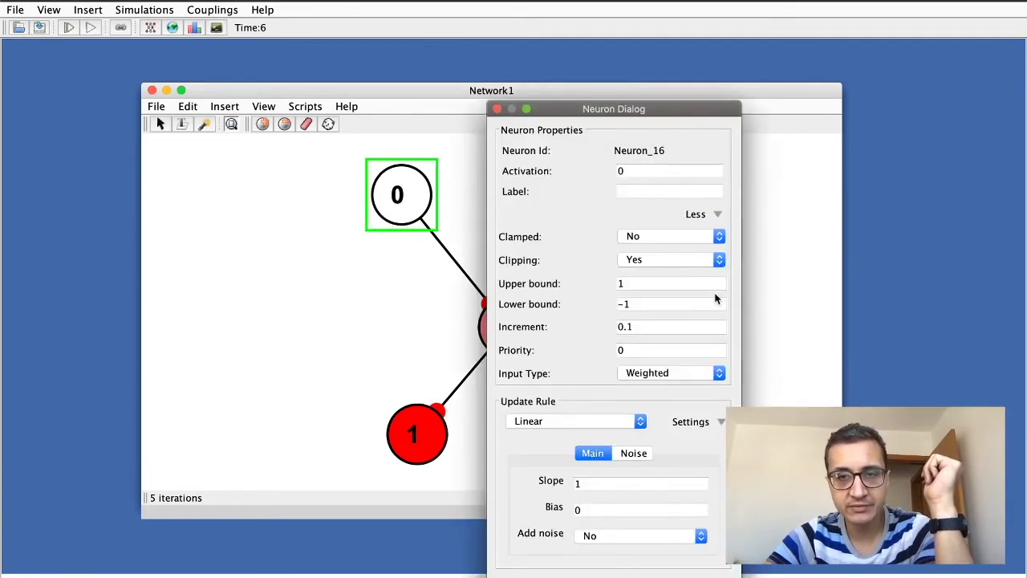
pyautogui.click(624, 244)
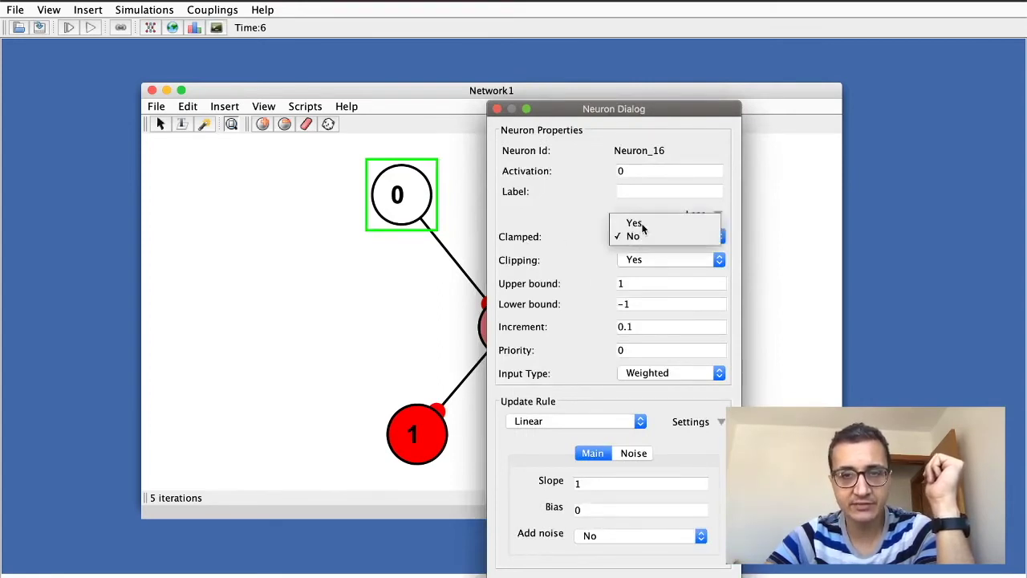
pyautogui.click(638, 222)
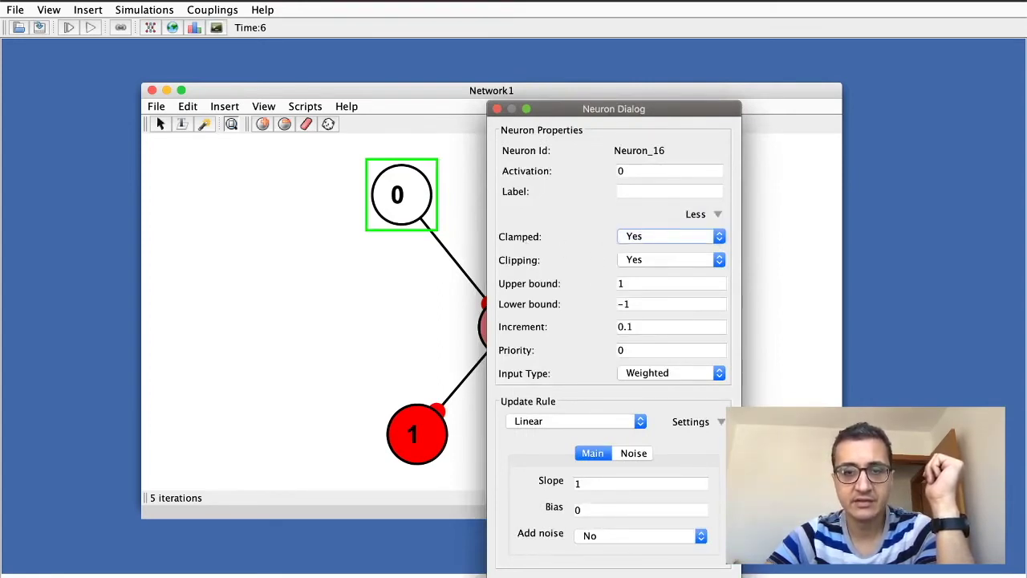
pyautogui.press('Return')
# Step: Set the upper-right neuron's Clamped option to Yes
pyautogui.click(592, 196)
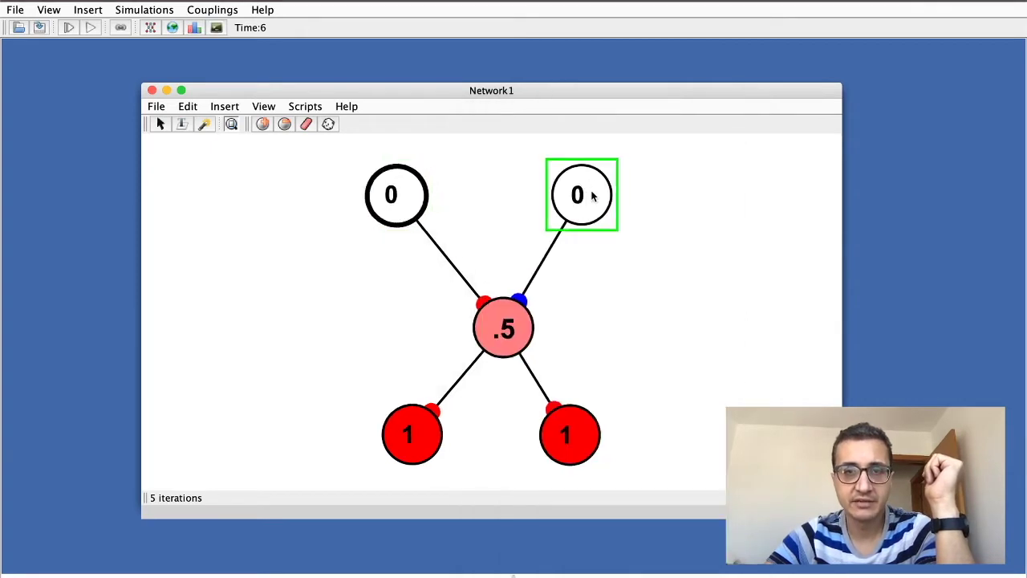
pyautogui.doubleClick(593, 196)
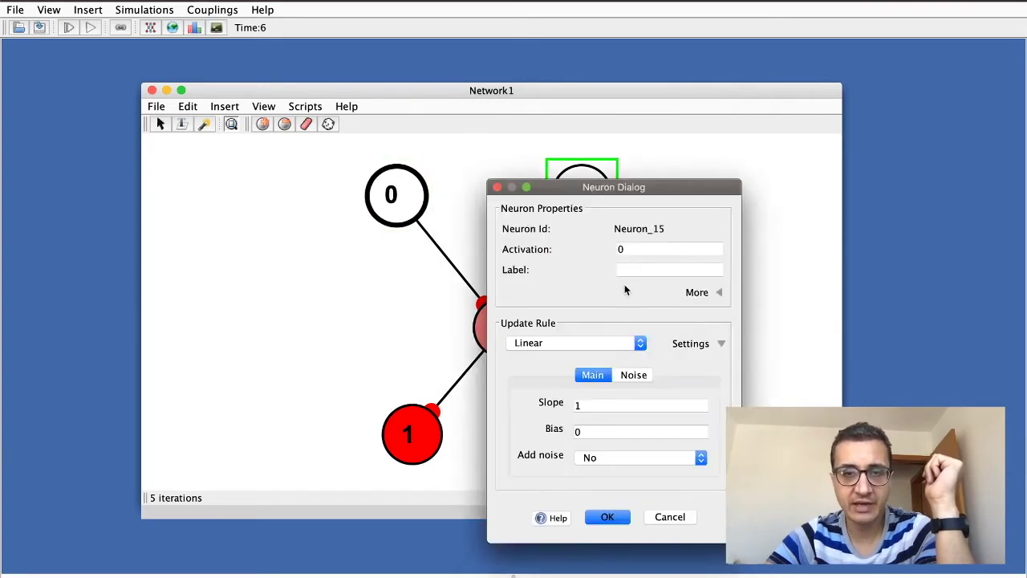
pyautogui.click(704, 292)
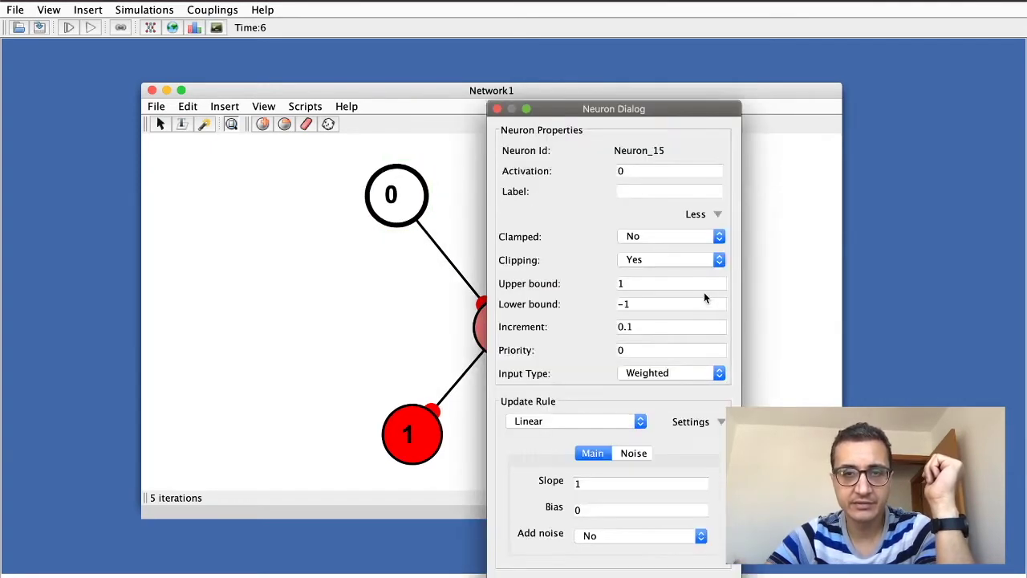
pyautogui.click(670, 235)
pyautogui.click(670, 225)
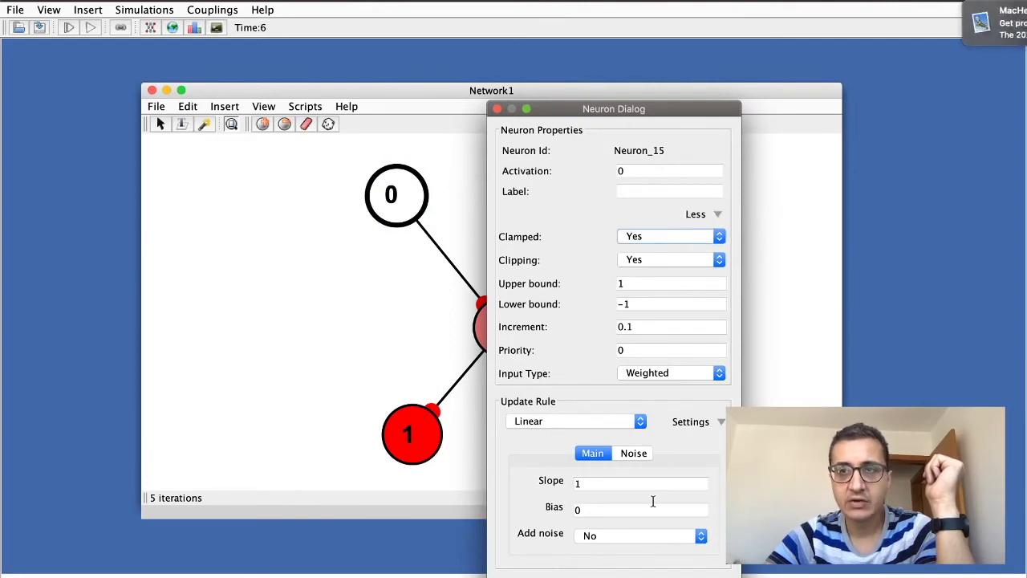
pyautogui.press('Return')
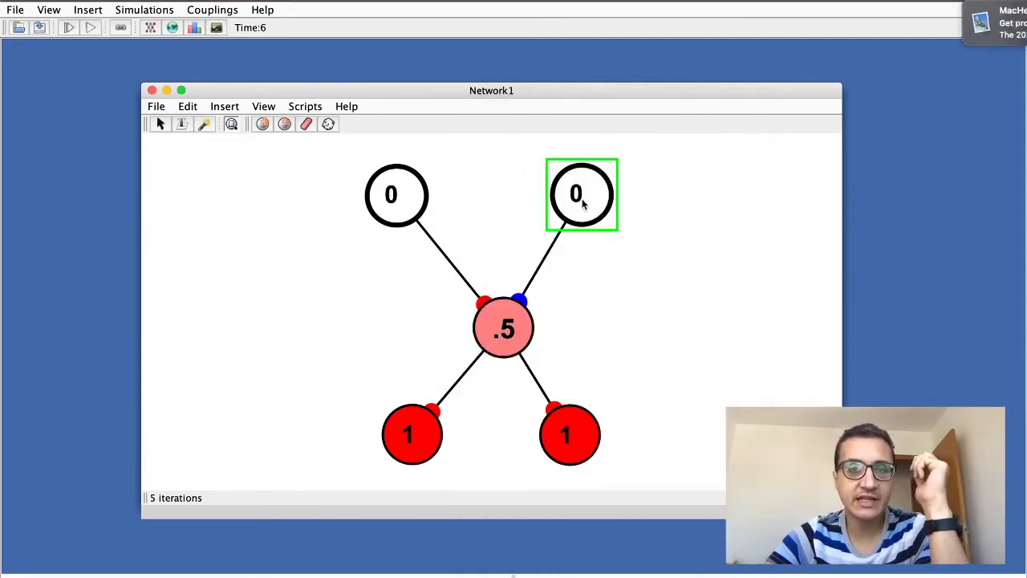
# Step: Set the clamped upper-left neuron's activation to 1
pyautogui.doubleClick(393, 207)
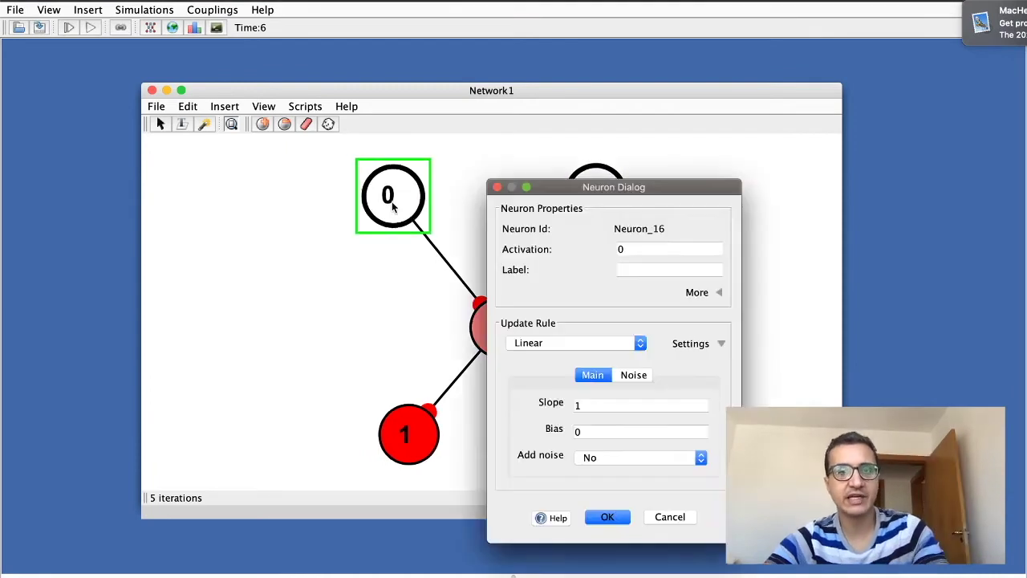
pyautogui.click(640, 252)
pyautogui.write('1')
pyautogui.click(607, 517)
# Step: Set the clamped upper-right neuron's activation to -1
pyautogui.doubleClick(598, 206)
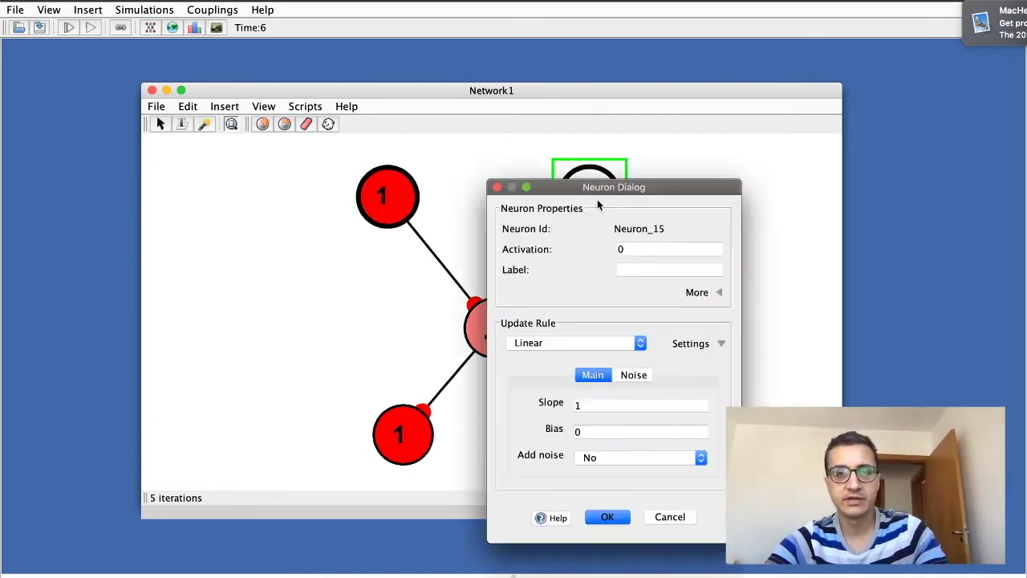
pyautogui.doubleClick(636, 252)
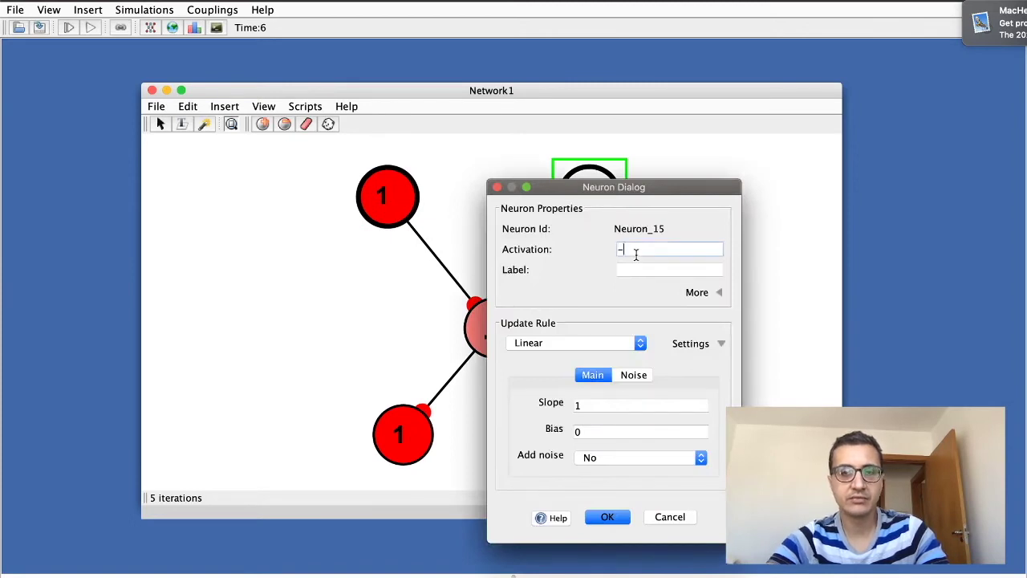
pyautogui.click(608, 517)
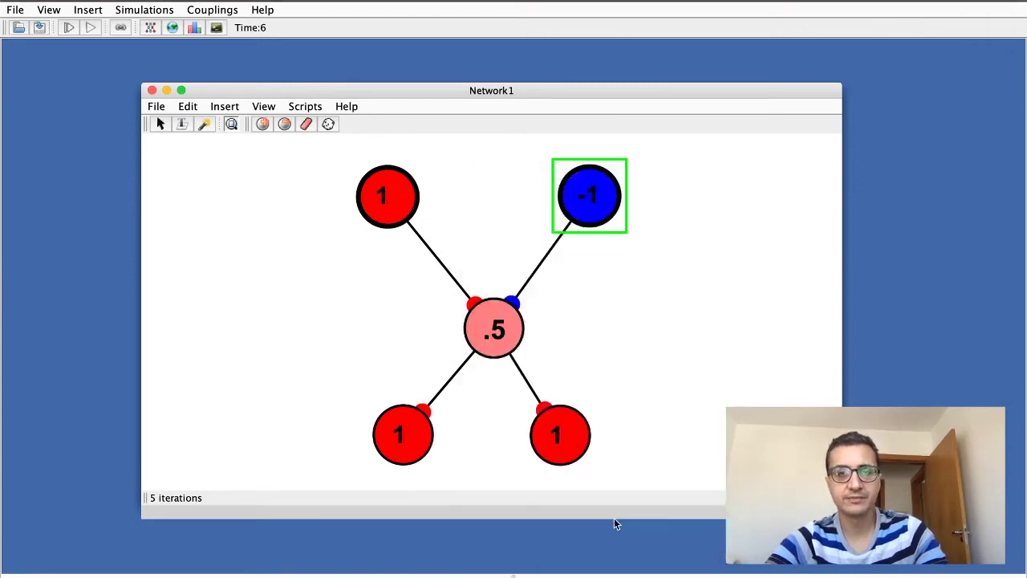
# Step: Rearrange the neurons into an even X shape, with two above and two below the central neuron
pyautogui.moveTo(598, 212); pyautogui.dragTo(595, 239)
pyautogui.moveTo(390, 202); pyautogui.dragTo(417, 199)
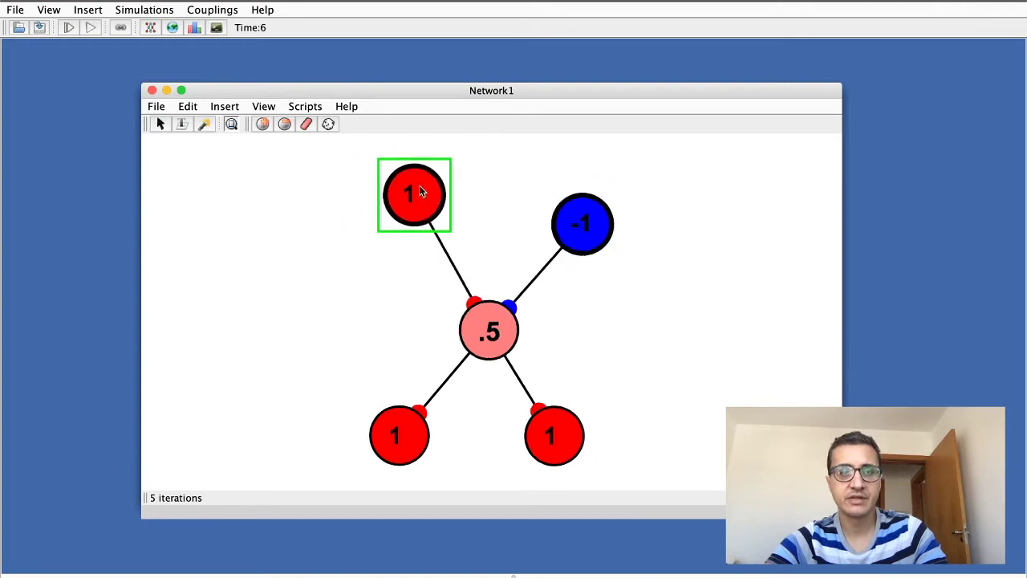
pyautogui.moveTo(587, 228); pyautogui.dragTo(573, 189)
pyautogui.moveTo(490, 331); pyautogui.dragTo(491, 312)
pyautogui.moveTo(552, 439); pyautogui.dragTo(566, 433)
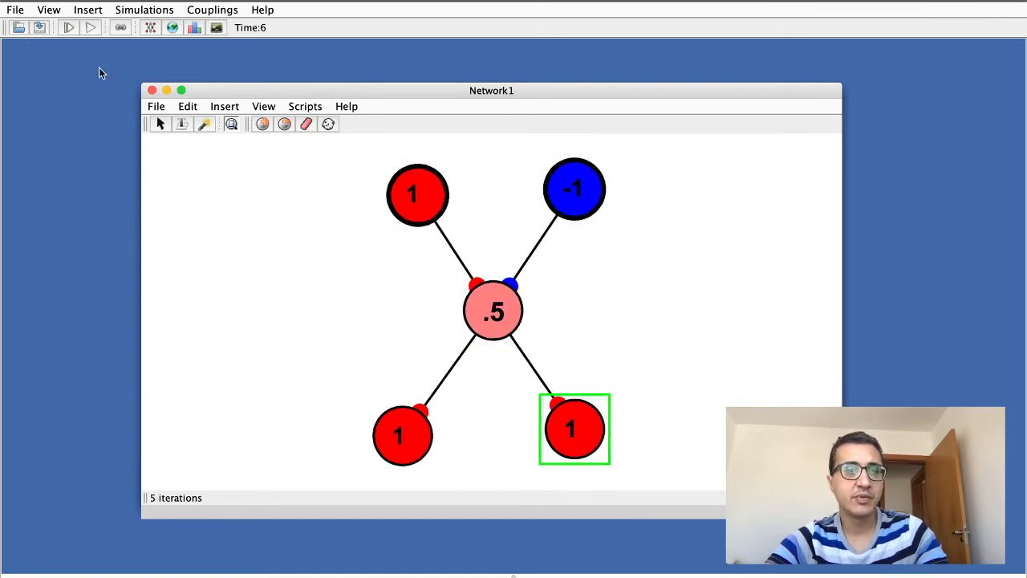
# Step: Advance the simulation by ten single iterations
pyautogui.click(69, 30)
pyautogui.click(69, 30)
pyautogui.click(69, 30)
pyautogui.click(69, 31)
pyautogui.click(69, 30)
pyautogui.click(69, 30)
pyautogui.click(69, 30)
pyautogui.click(69, 30)
pyautogui.click(69, 30)
pyautogui.click(69, 31)
# Step: Rearrange the network with the two clamped input neurons stacked left of the central neuron and the two output neurons stacked on its right
pyautogui.moveTo(425, 207); pyautogui.dragTo(406, 236)
pyautogui.moveTo(580, 198); pyautogui.dragTo(483, 186)
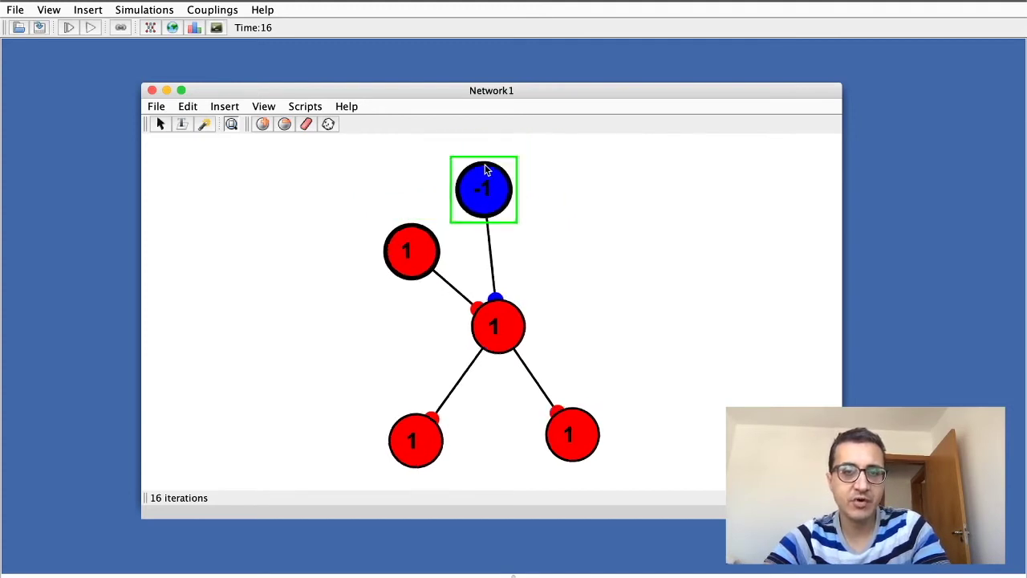
pyautogui.moveTo(505, 319); pyautogui.dragTo(543, 296)
pyautogui.moveTo(411, 256); pyautogui.dragTo(249, 333)
pyautogui.moveTo(583, 186); pyautogui.dragTo(327, 230)
pyautogui.click(650, 267)
pyautogui.moveTo(651, 267); pyautogui.dragTo(480, 257)
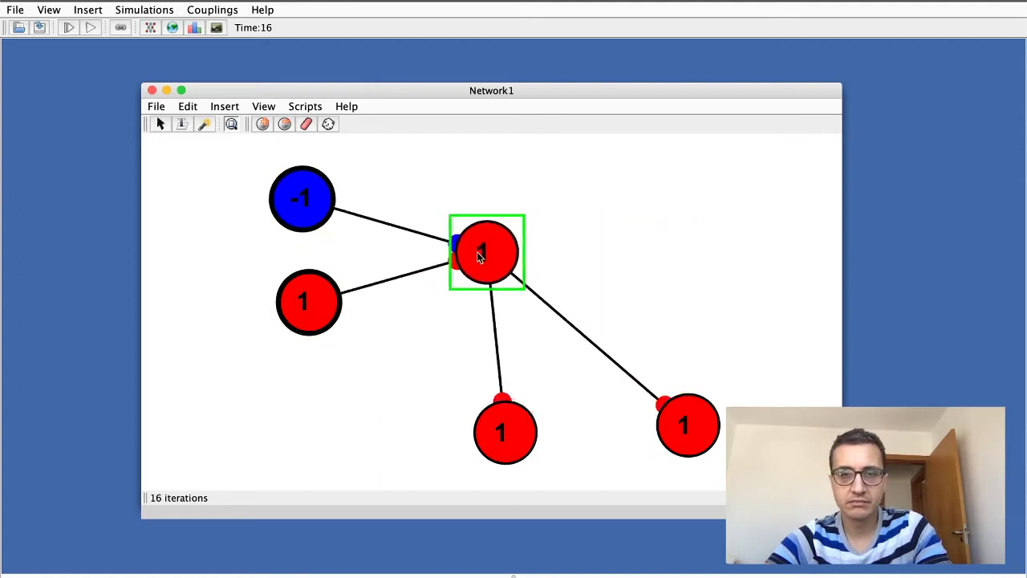
pyautogui.moveTo(688, 424); pyautogui.dragTo(666, 225)
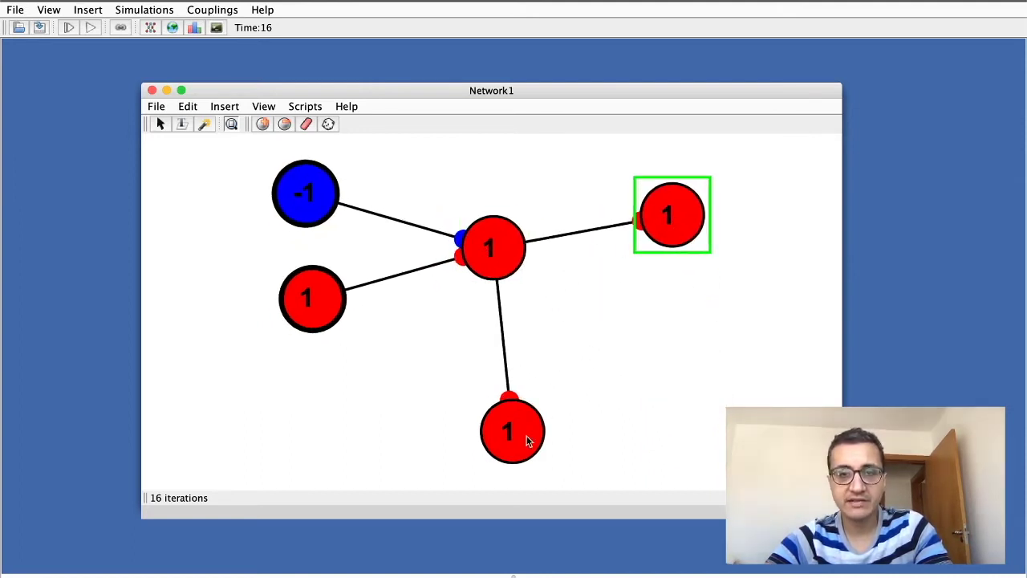
pyautogui.moveTo(528, 436); pyautogui.dragTo(684, 334)
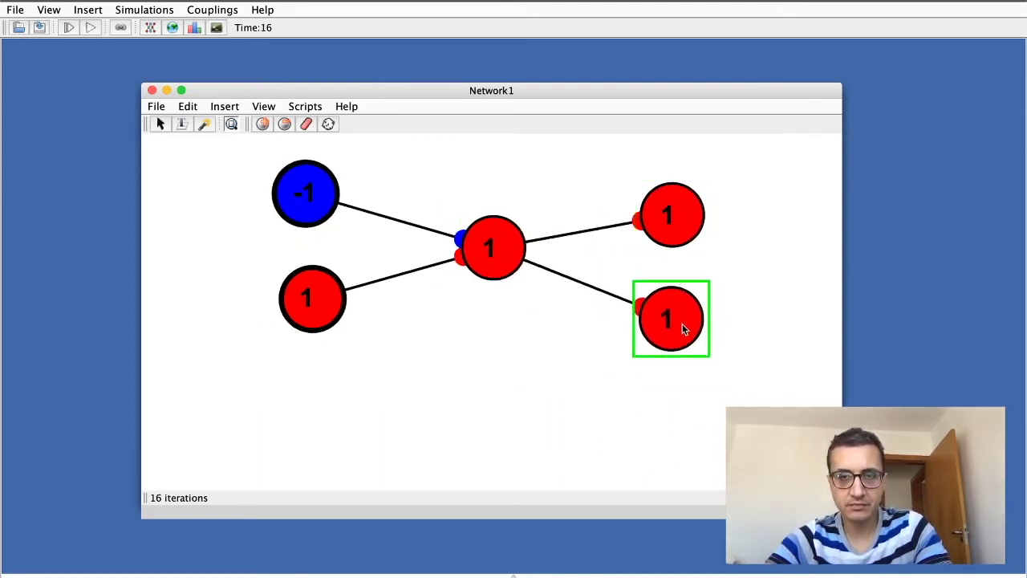
pyautogui.moveTo(738, 233); pyautogui.dragTo(733, 221)
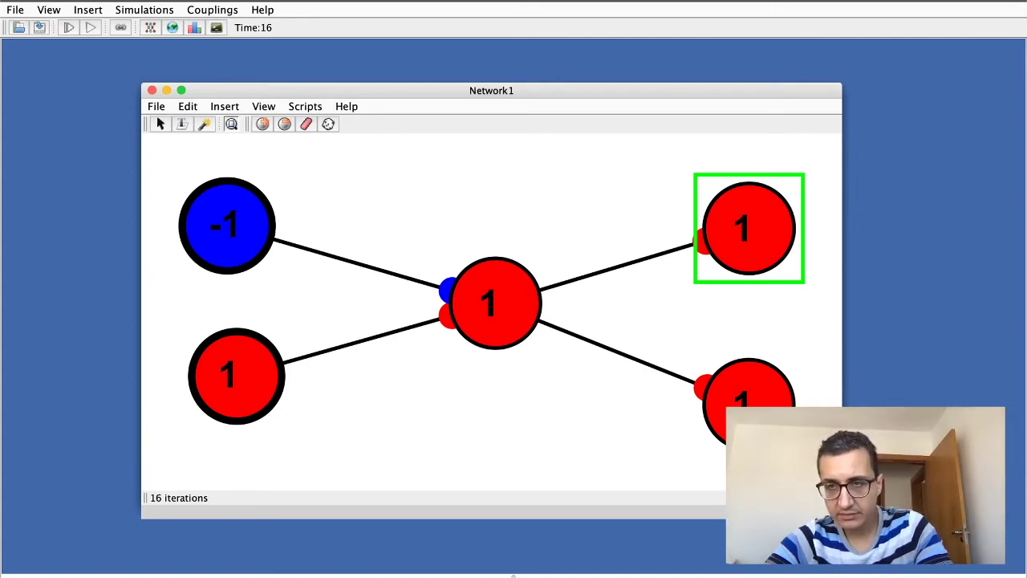
# Step: Move the Network1 window slightly up and to the left on the desktop
pyautogui.press('super+Tab')
pyautogui.press('super+m')
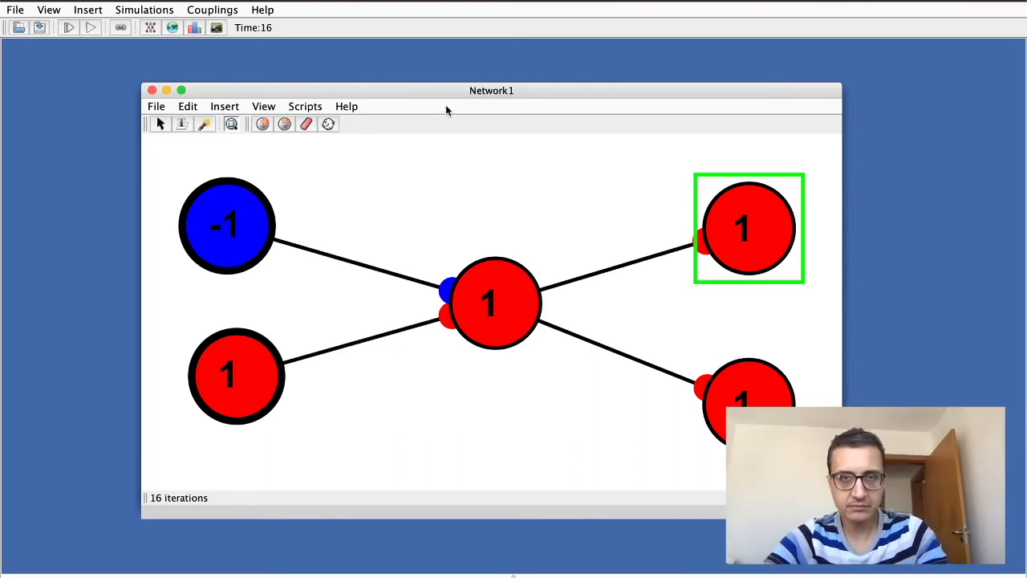
pyautogui.moveTo(460, 89); pyautogui.dragTo(441, 79)
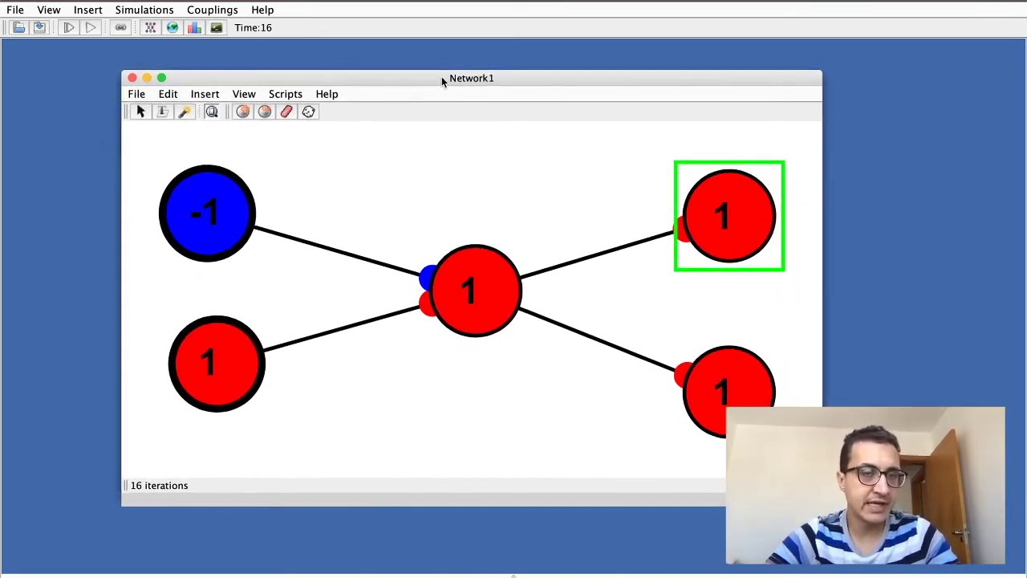
# Step: Delete all neurons and synapses from the network
pyautogui.click(759, 383)
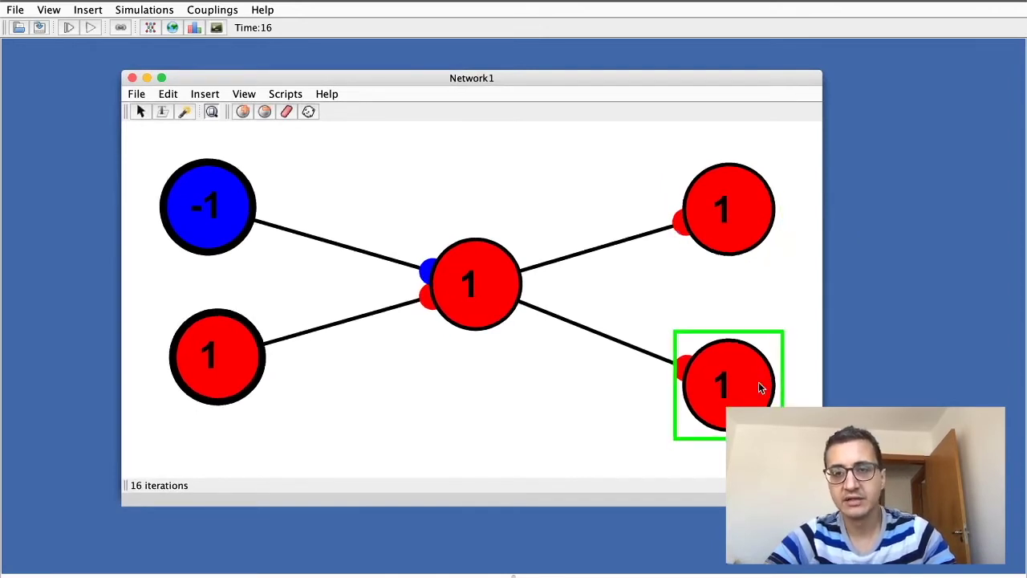
pyautogui.press('Delete')
pyautogui.click(754, 223)
pyautogui.press('Delete')
pyautogui.click(646, 300)
pyautogui.press('Delete')
pyautogui.press('Delete')
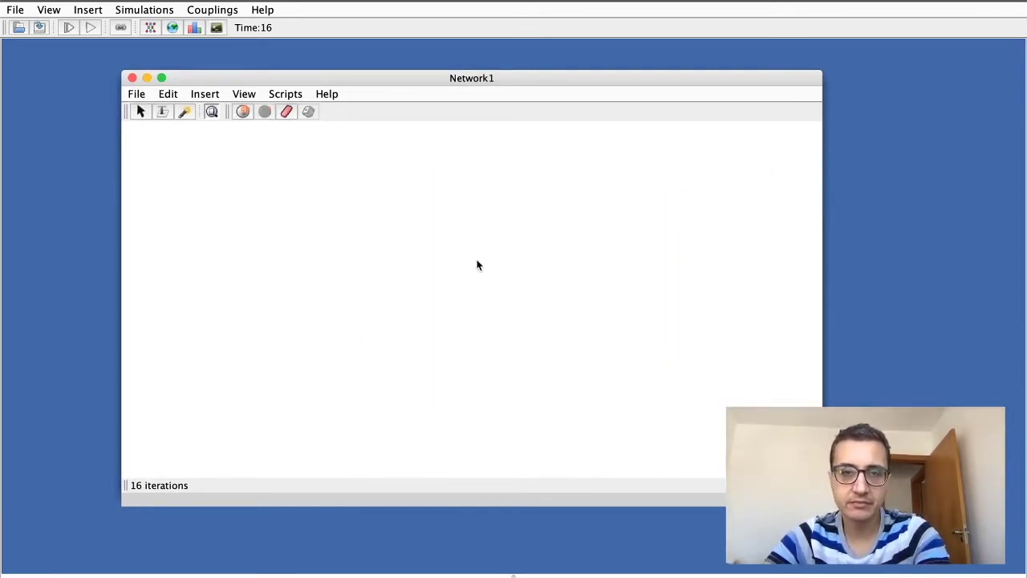
# Step: Add three new neurons to the empty network
pyautogui.press('n')
pyautogui.press('n')
pyautogui.press('n')
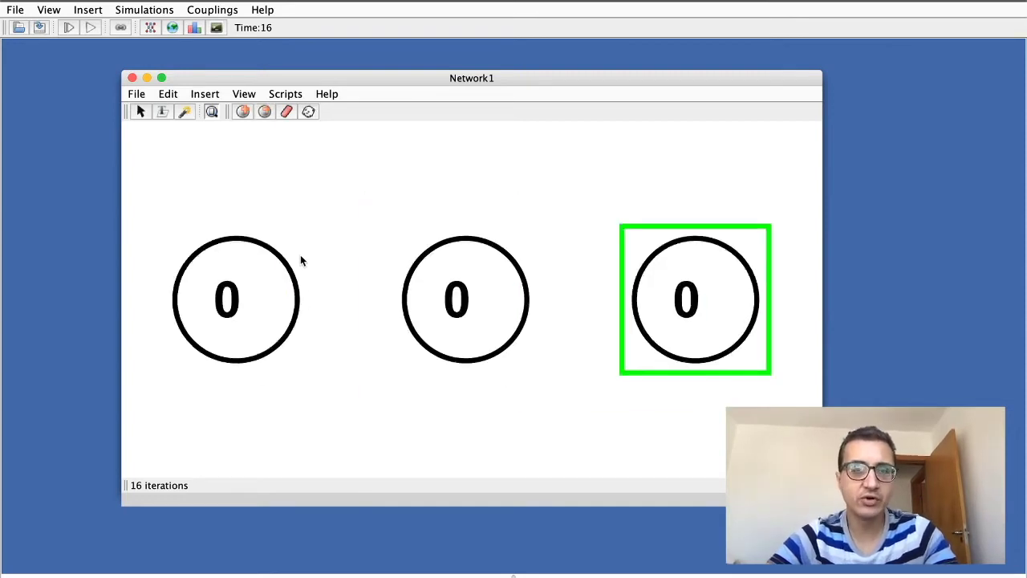
# Step: Arrange two neurons one above the other on the left and the third midway between them on the right
pyautogui.moveTo(450, 294); pyautogui.dragTo(378, 202)
pyautogui.moveTo(258, 330); pyautogui.dragTo(339, 384)
pyautogui.moveTo(405, 227); pyautogui.dragTo(348, 186)
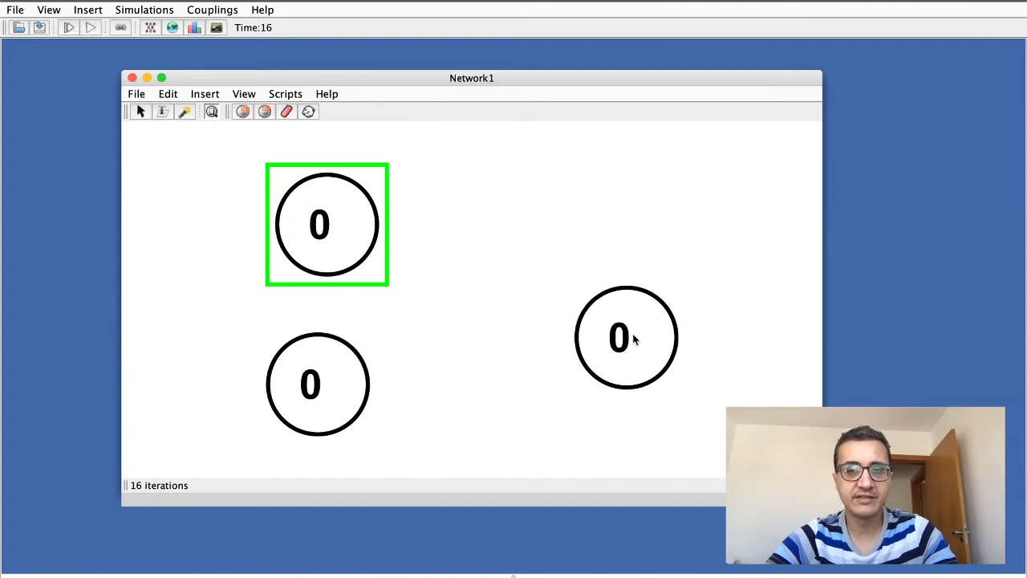
pyautogui.moveTo(633, 340); pyautogui.dragTo(580, 324)
pyautogui.moveTo(317, 387); pyautogui.dragTo(335, 415)
pyautogui.moveTo(392, 209)
pyautogui.mouseDown()
pyautogui.moveTo(374, 206)
pyautogui.moveTo(404, 202)
pyautogui.moveTo(383, 200)
pyautogui.mouseUp()
pyautogui.moveTo(371, 395)
pyautogui.mouseDown()
pyautogui.moveTo(386, 394)
pyautogui.moveTo(383, 374)
pyautogui.moveTo(377, 390)
pyautogui.mouseUp()
pyautogui.moveTo(575, 318)
pyautogui.mouseDown()
pyautogui.moveTo(610, 294)
pyautogui.moveTo(574, 338)
pyautogui.moveTo(597, 294)
pyautogui.moveTo(594, 311)
pyautogui.mouseUp()
pyautogui.click(362, 205)
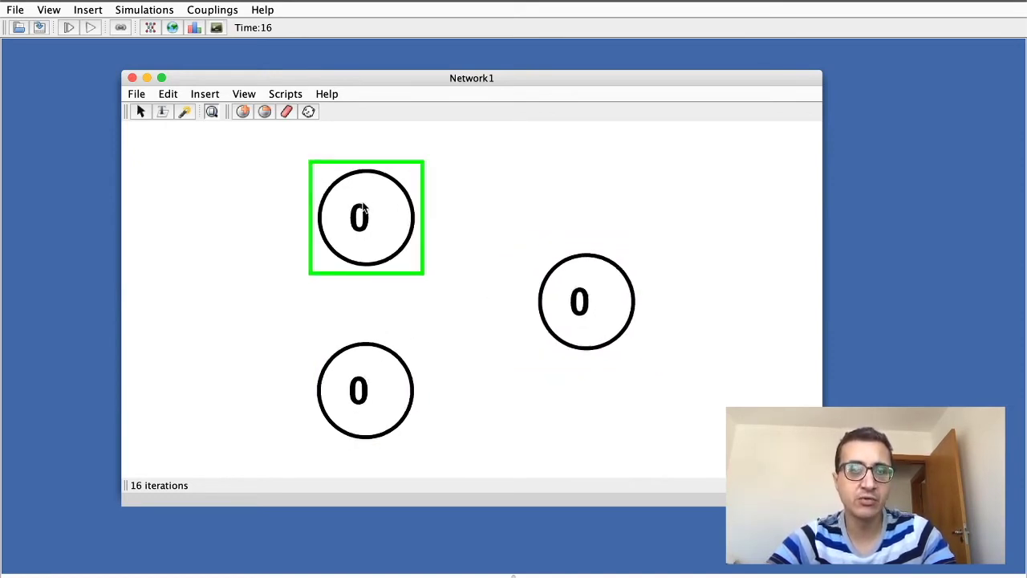
pyautogui.click(385, 382)
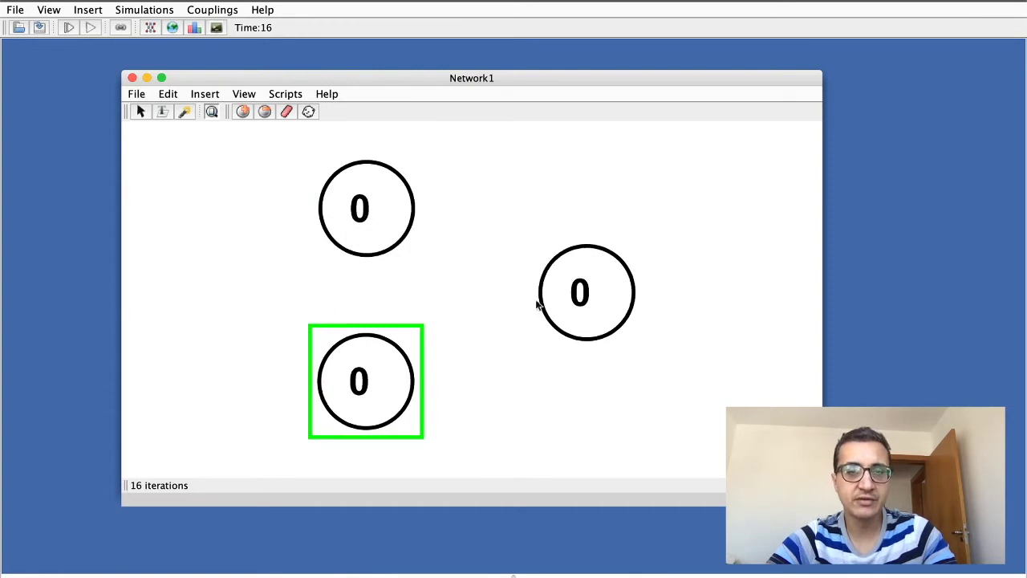
pyautogui.click(598, 295)
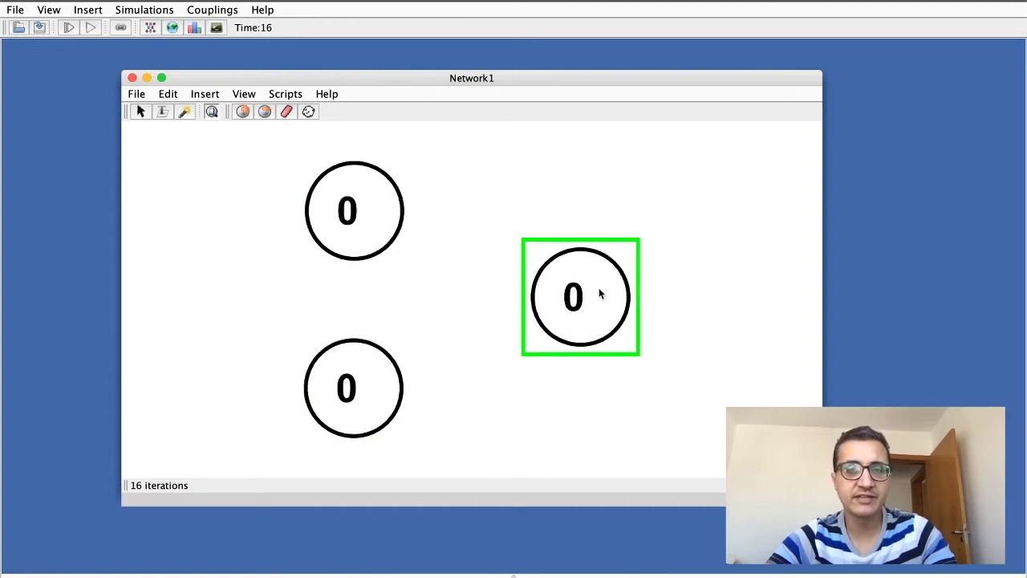
pyautogui.click(358, 221)
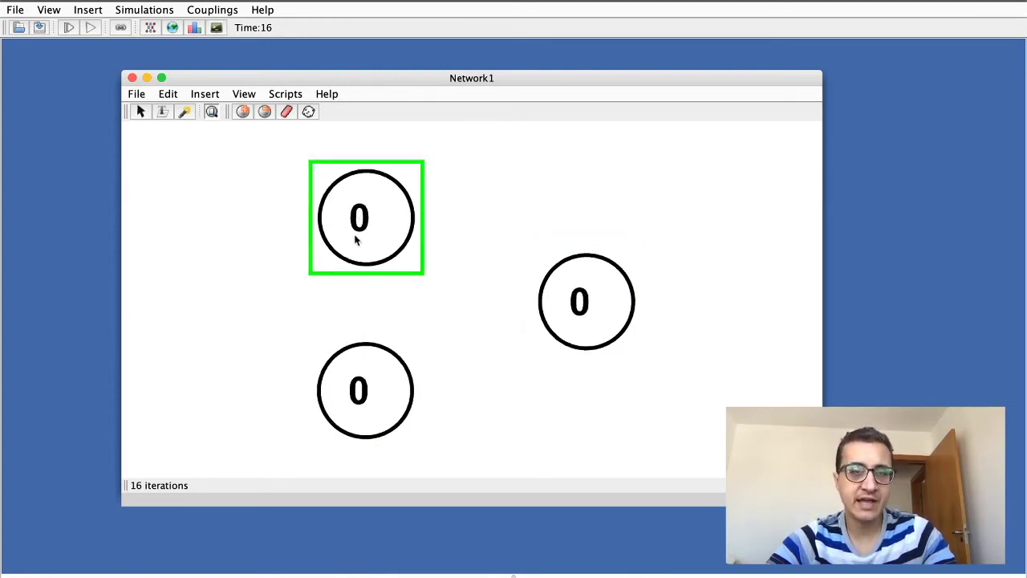
pyautogui.click(369, 411)
pyautogui.click(594, 303)
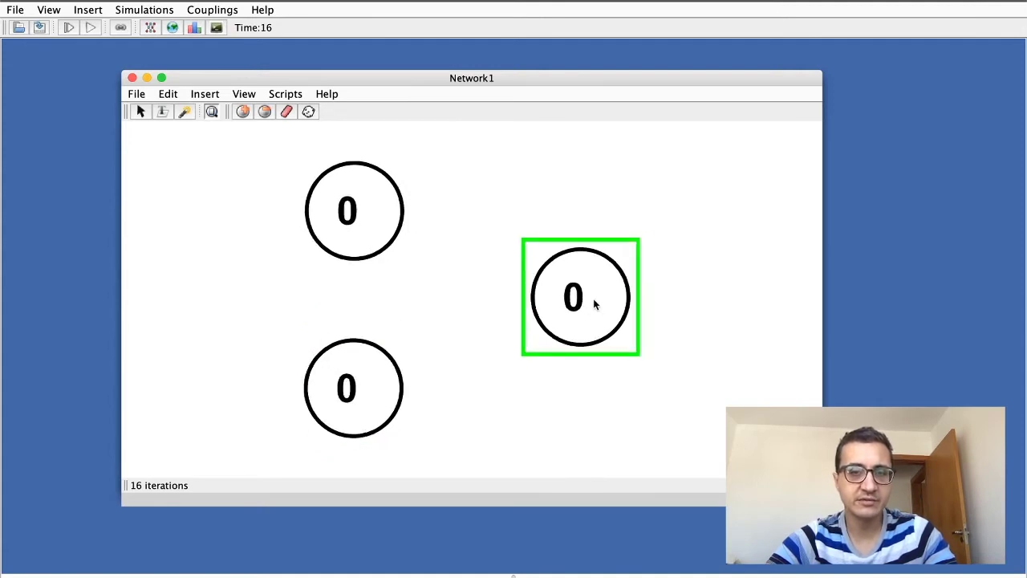
pyautogui.click(358, 229)
pyautogui.click(358, 377)
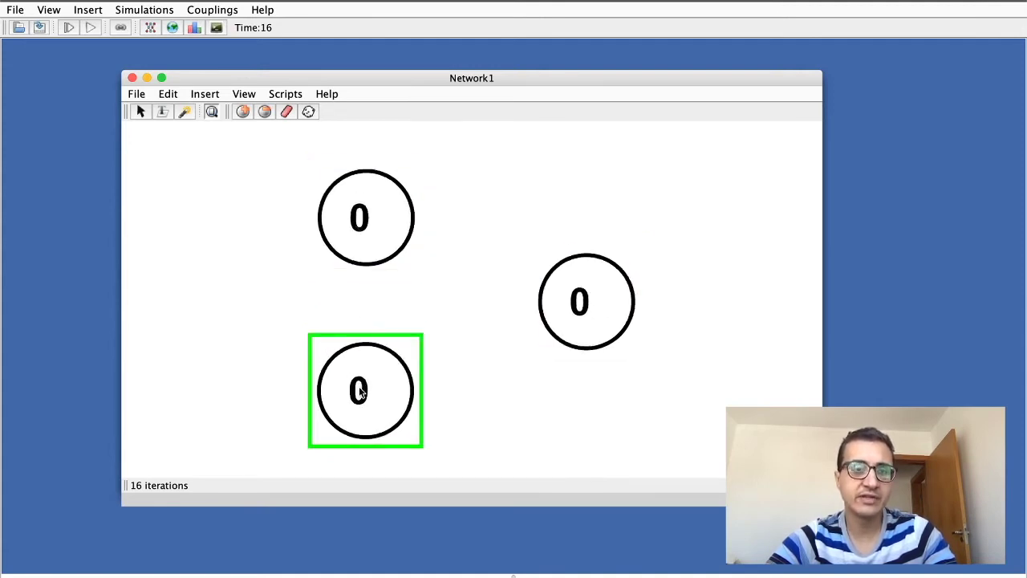
pyautogui.click(596, 286)
pyautogui.click(361, 209)
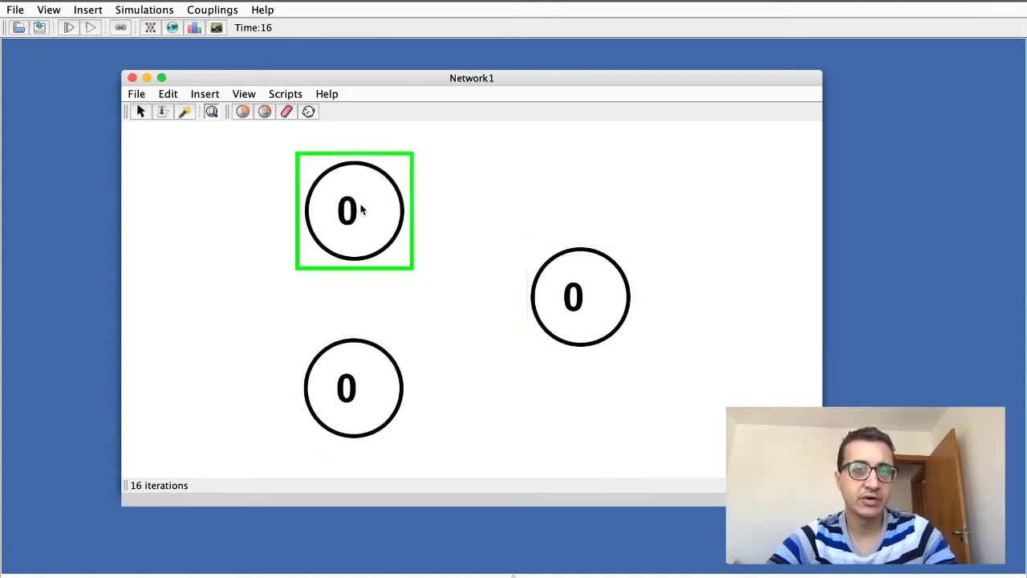
pyautogui.click(382, 375)
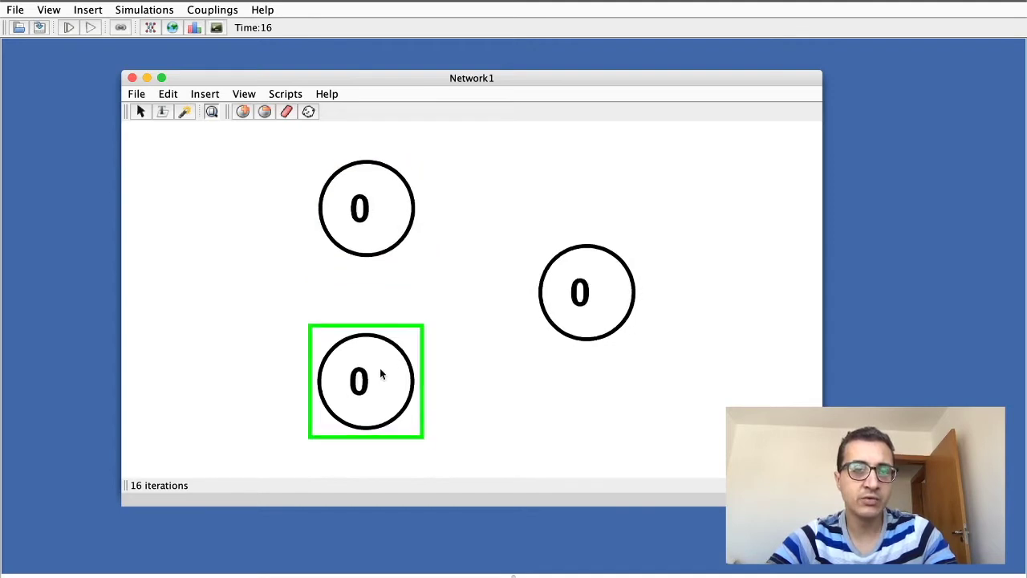
pyautogui.click(609, 304)
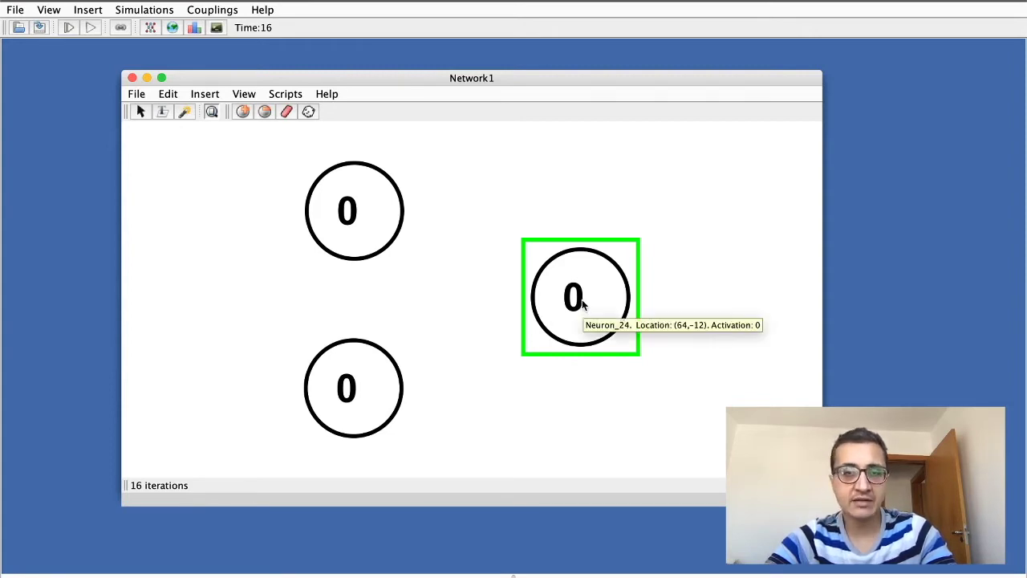
# Step: Examine the right neuron's extended properties, including its upper and lower bounds, slope and bias, without changing them
pyautogui.doubleClick(583, 302)
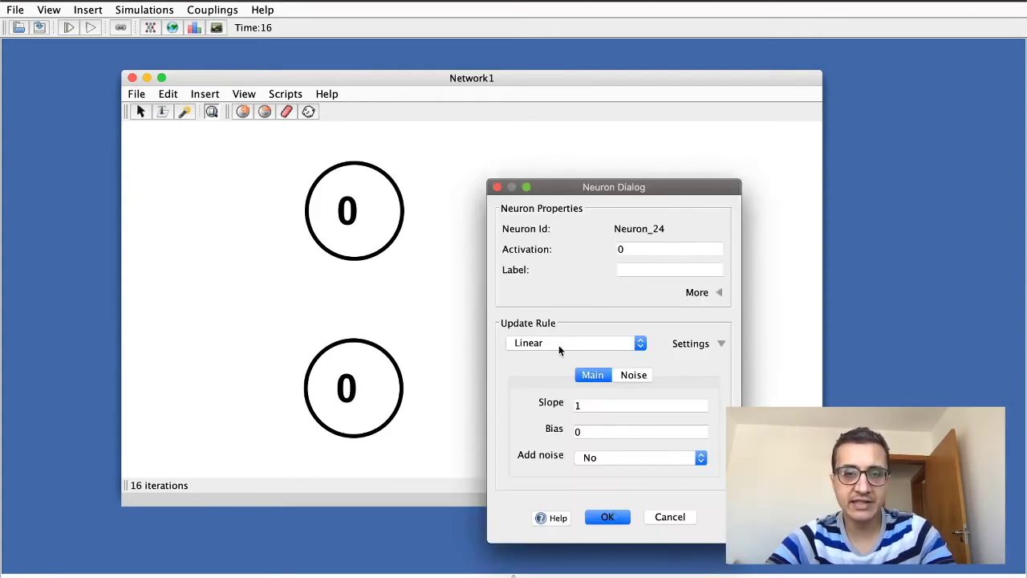
pyautogui.click(716, 294)
pyautogui.click(640, 284)
pyautogui.click(648, 305)
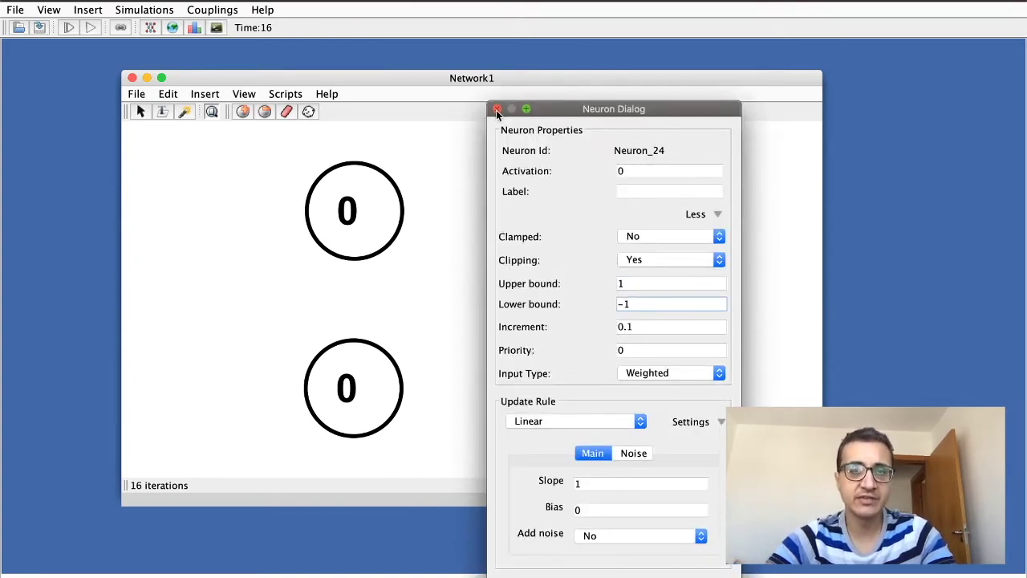
pyautogui.click(634, 283)
pyautogui.click(641, 302)
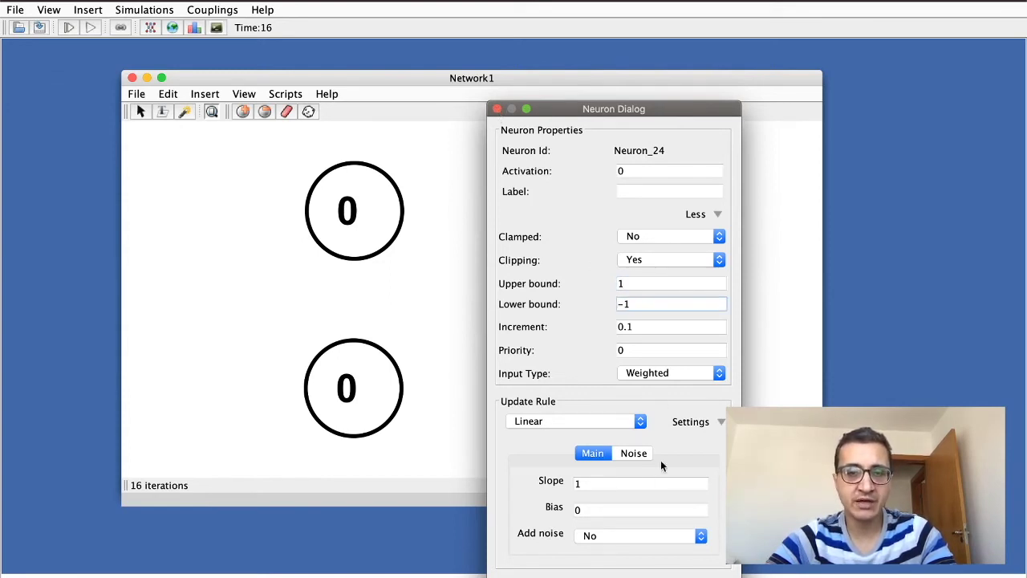
pyautogui.click(591, 512)
pyautogui.click(597, 486)
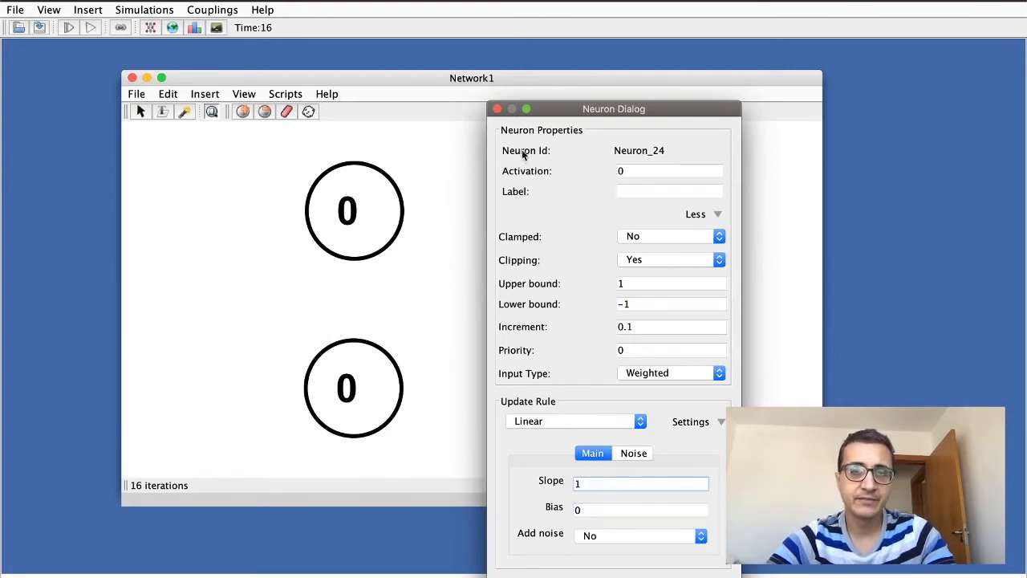
pyautogui.click(498, 110)
# Step: Set the new upper-left neuron's Clamped option to Yes
pyautogui.click(399, 194)
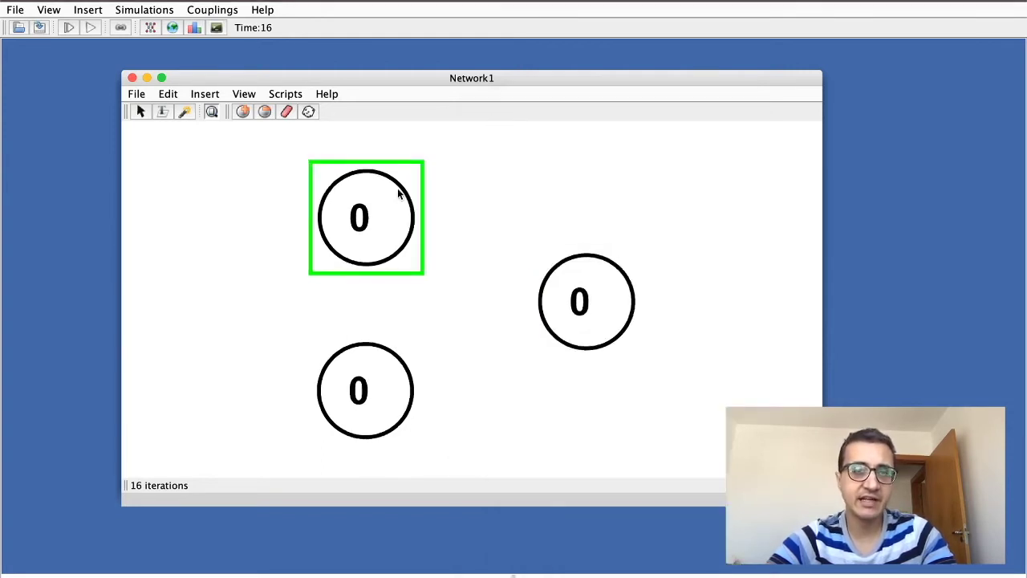
pyautogui.doubleClick(399, 194)
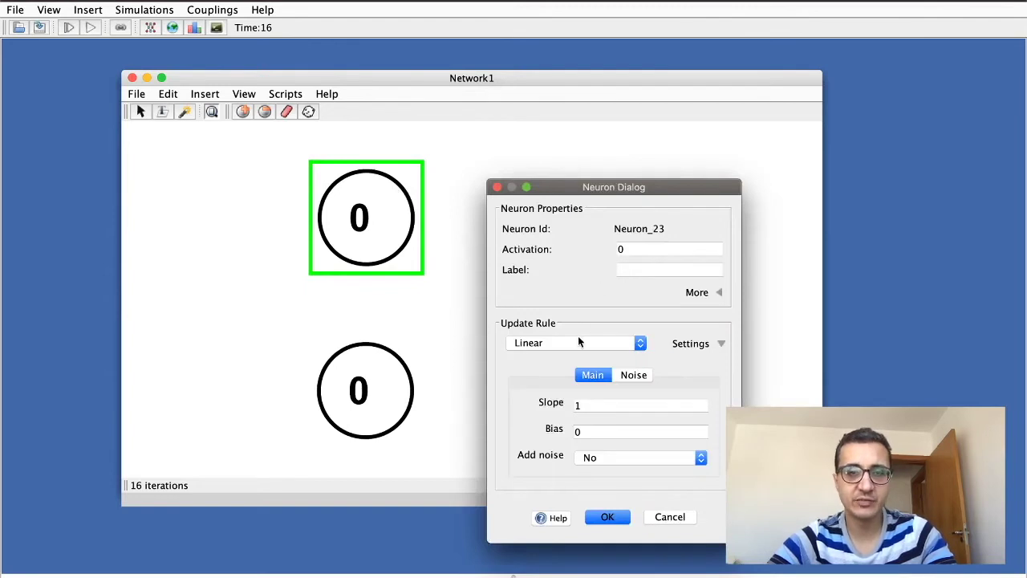
pyautogui.click(720, 293)
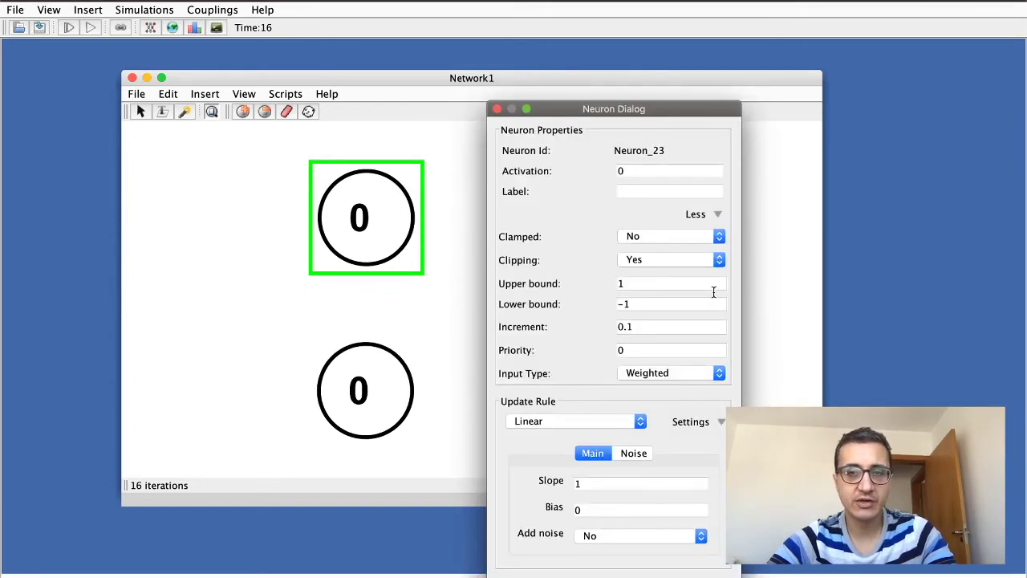
pyautogui.click(651, 237)
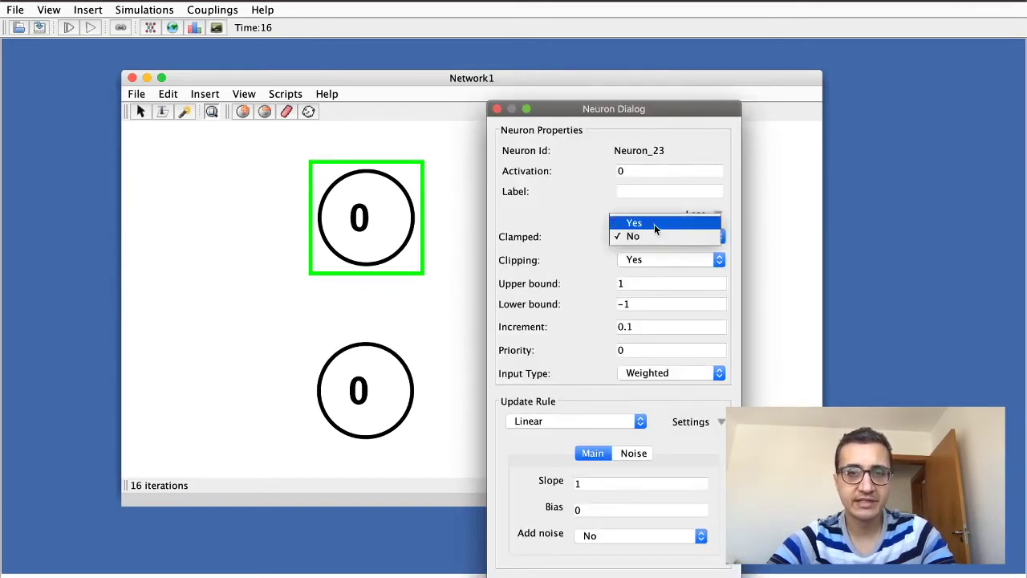
pyautogui.click(654, 224)
pyautogui.press('Return')
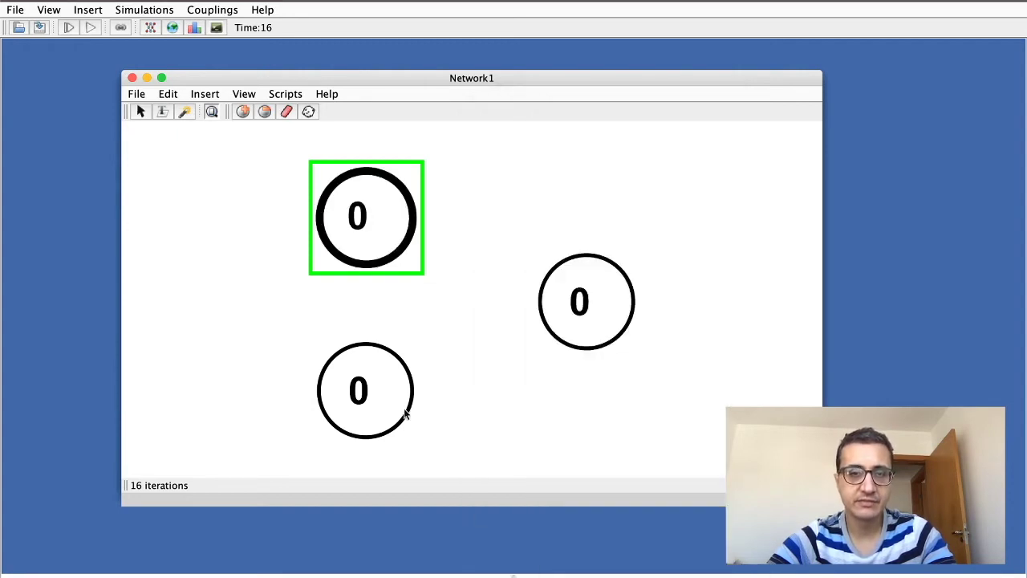
# Step: Set the lower-left neuron's Clamped option to Yes
pyautogui.doubleClick(414, 388)
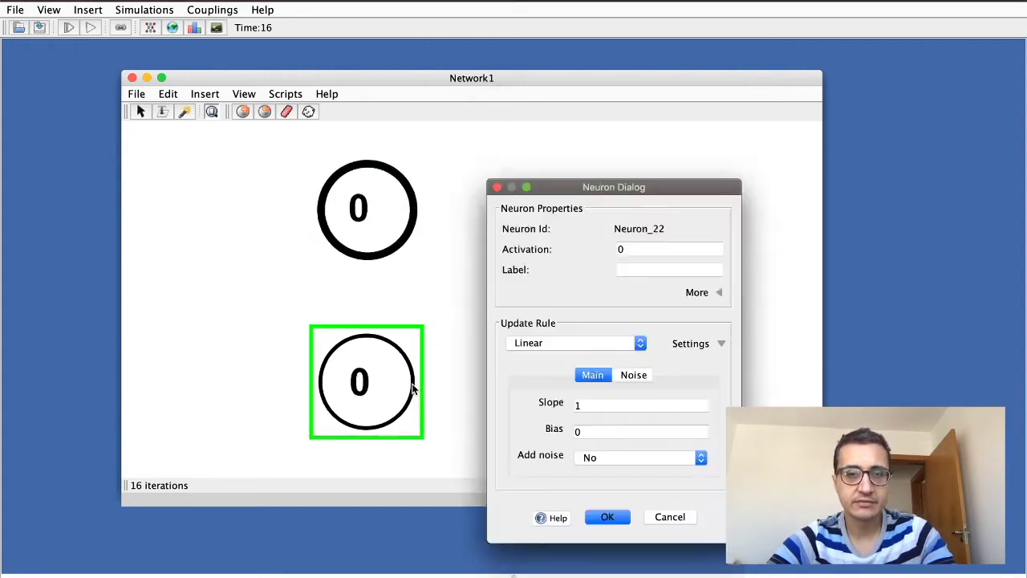
pyautogui.click(712, 293)
pyautogui.click(647, 236)
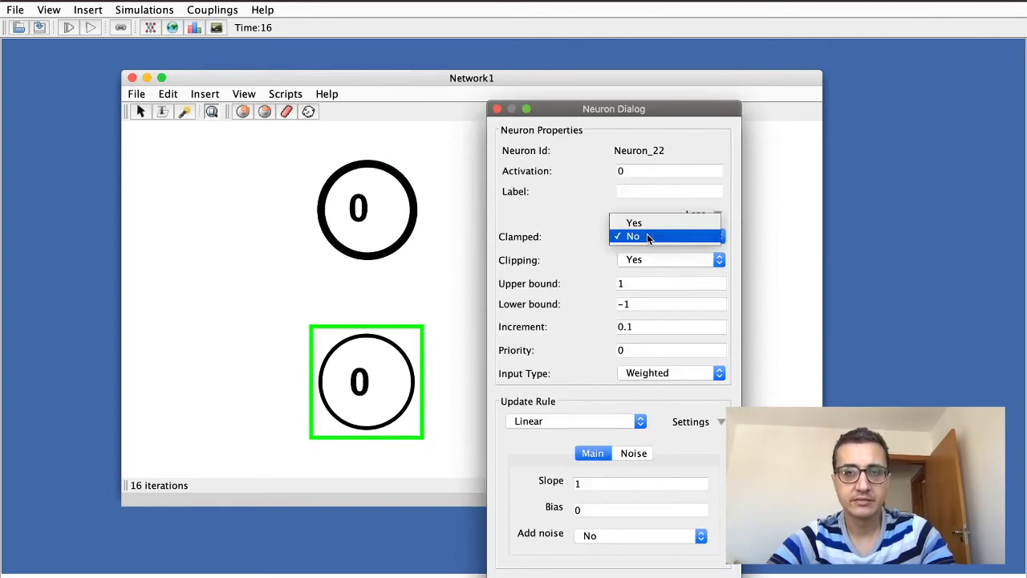
pyautogui.click(647, 224)
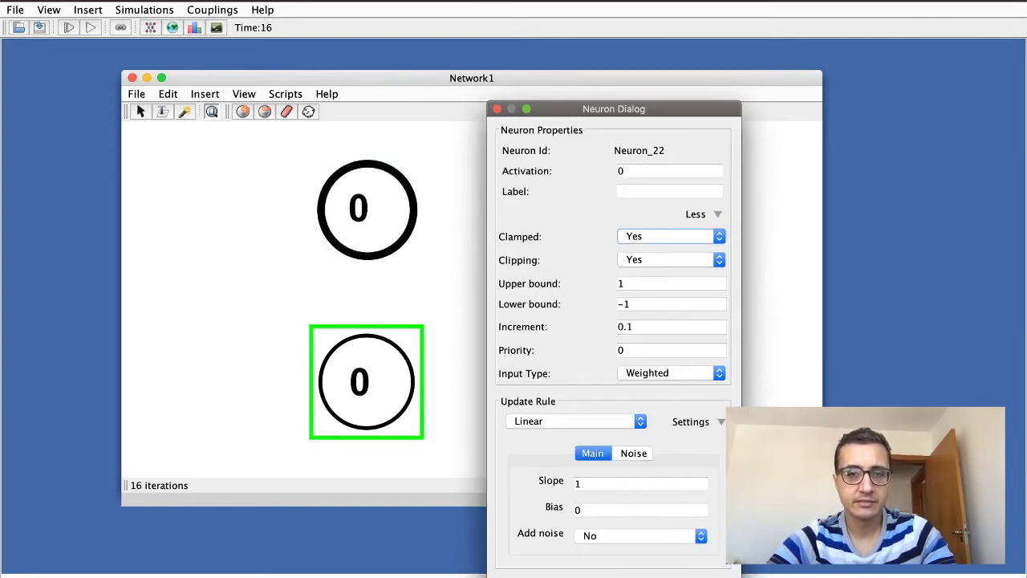
pyautogui.press('Return')
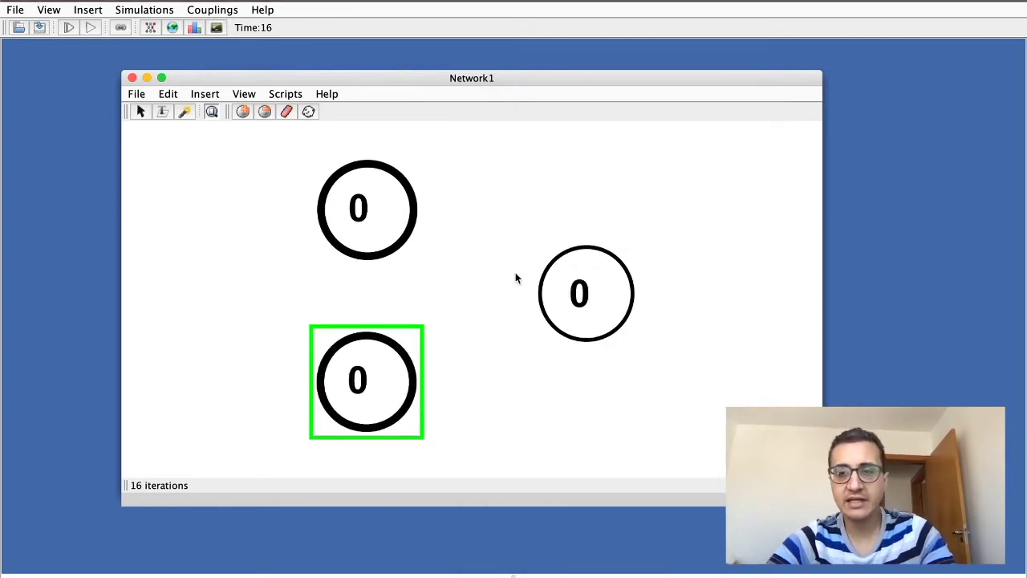
pyautogui.click(433, 319)
pyautogui.click(416, 231)
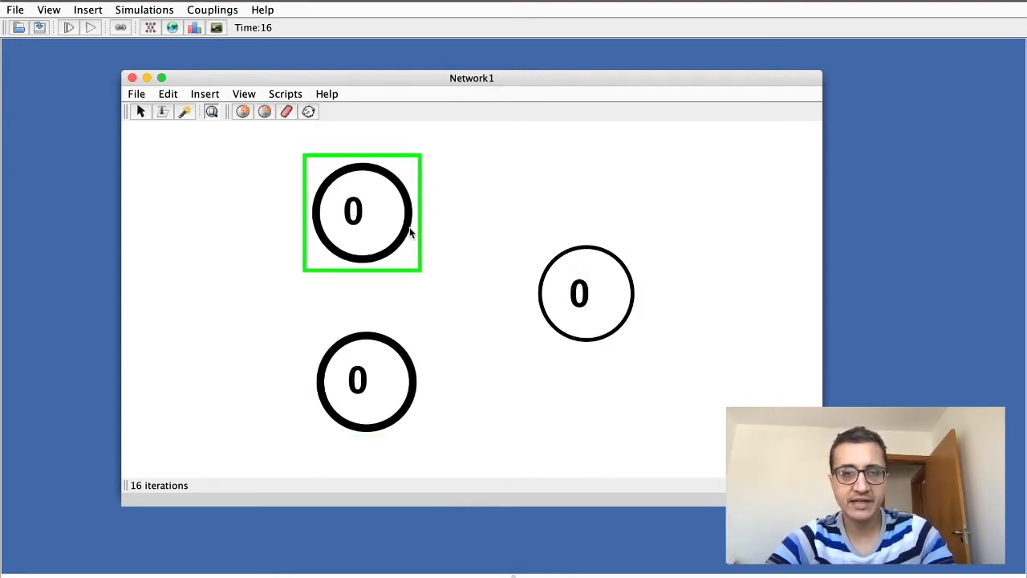
pyautogui.click(380, 340)
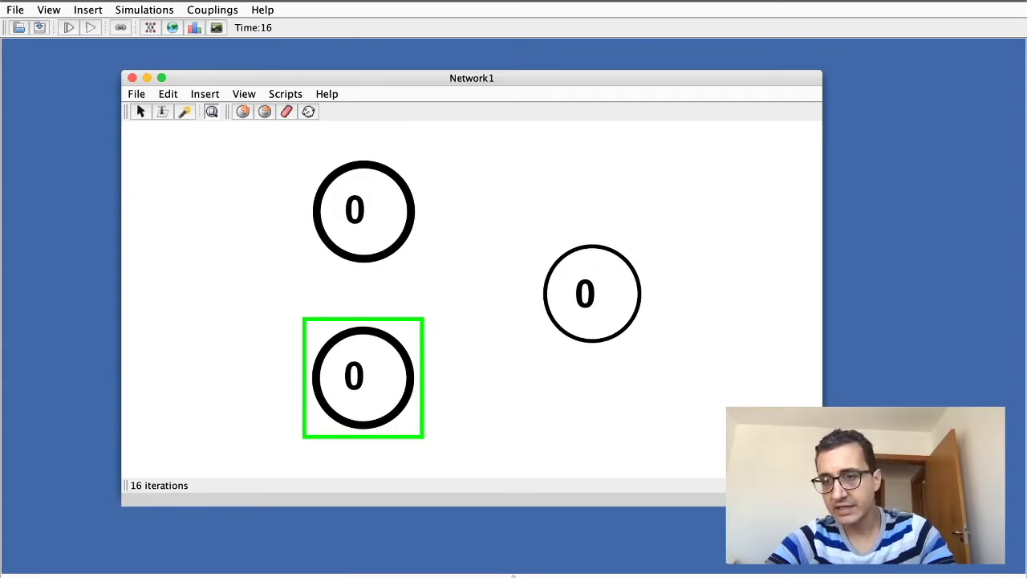
# Step: Switch to YouTube Studio to check the live stream and return to the network window, shifting it slightly to the right
pyautogui.press('super+Tab')
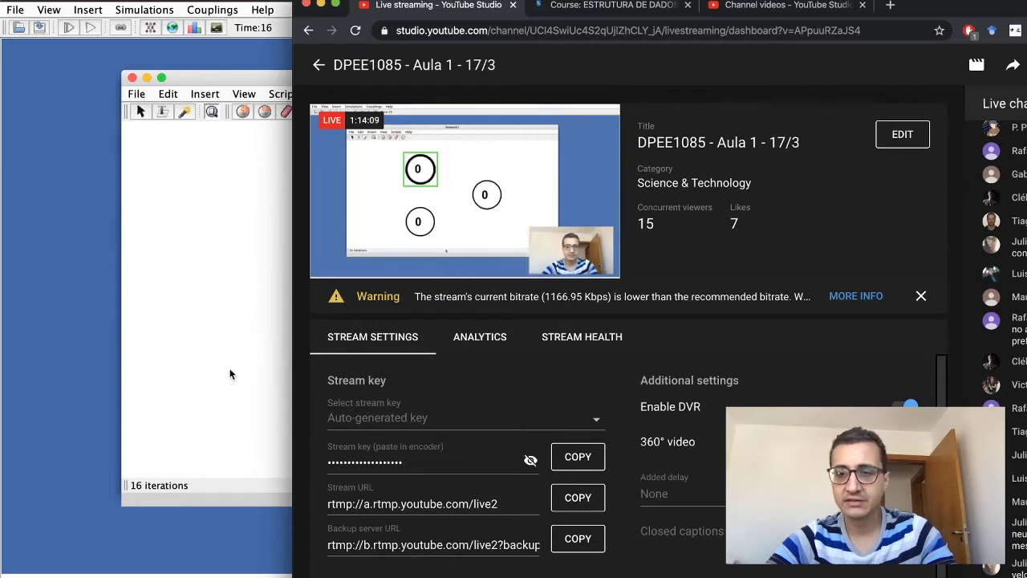
pyautogui.click(230, 374)
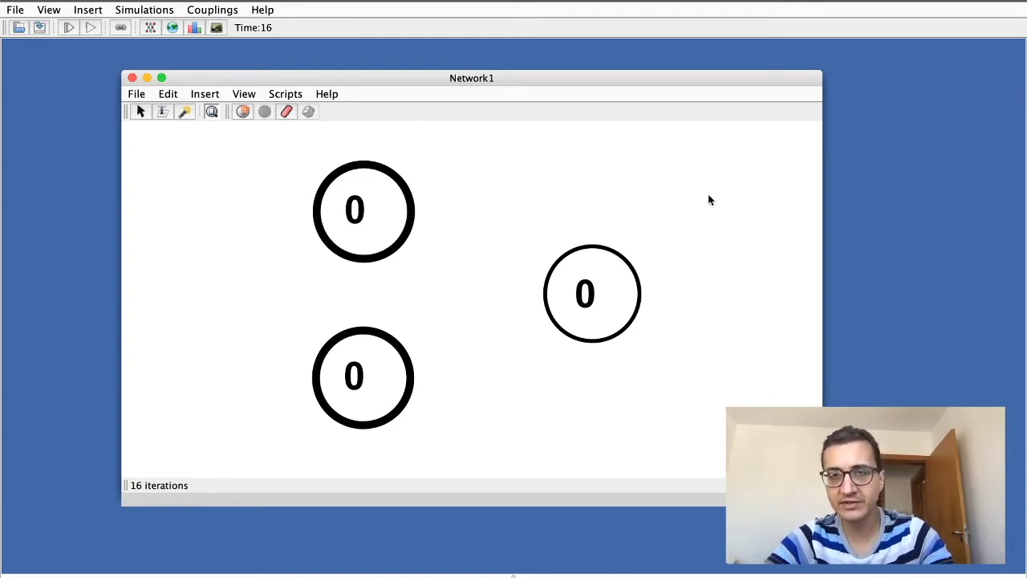
pyautogui.moveTo(606, 84); pyautogui.dragTo(629, 82)
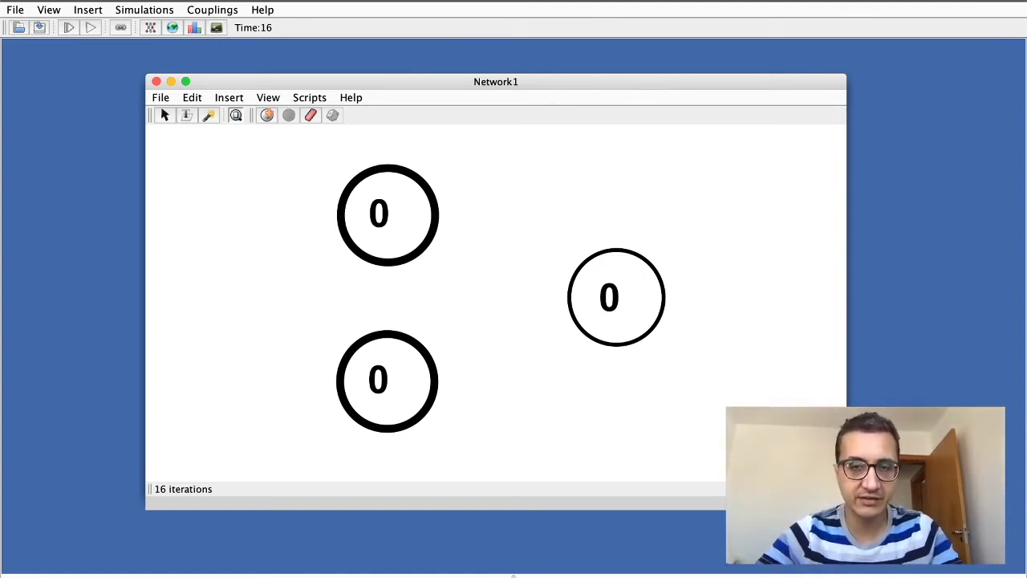
# Step: Move the lower-left clamped neuron away from the others and delete it
pyautogui.moveTo(543, 80); pyautogui.dragTo(539, 85)
pyautogui.moveTo(414, 347); pyautogui.dragTo(392, 487)
pyautogui.click(422, 189)
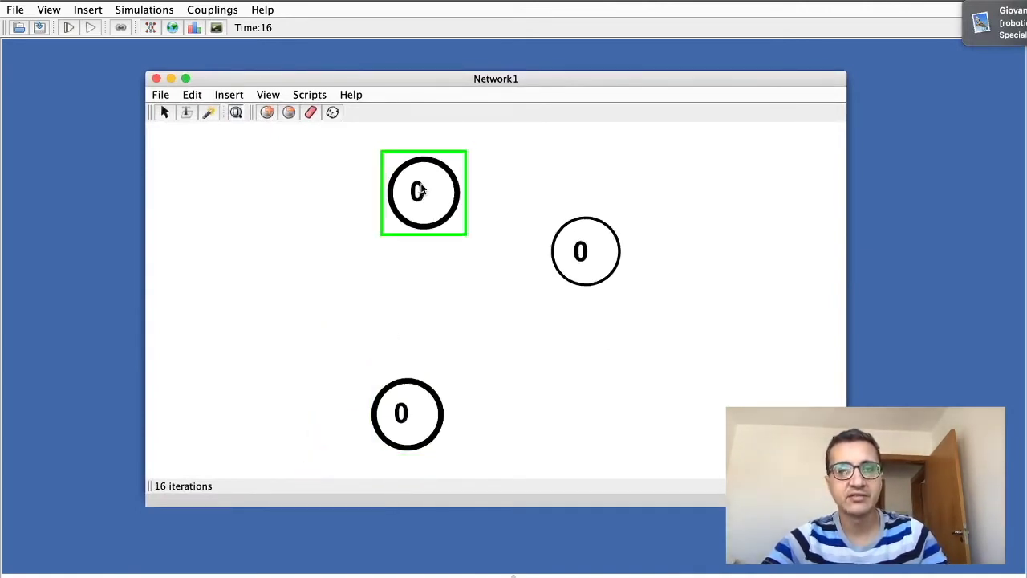
pyautogui.click(582, 249)
pyautogui.click(434, 410)
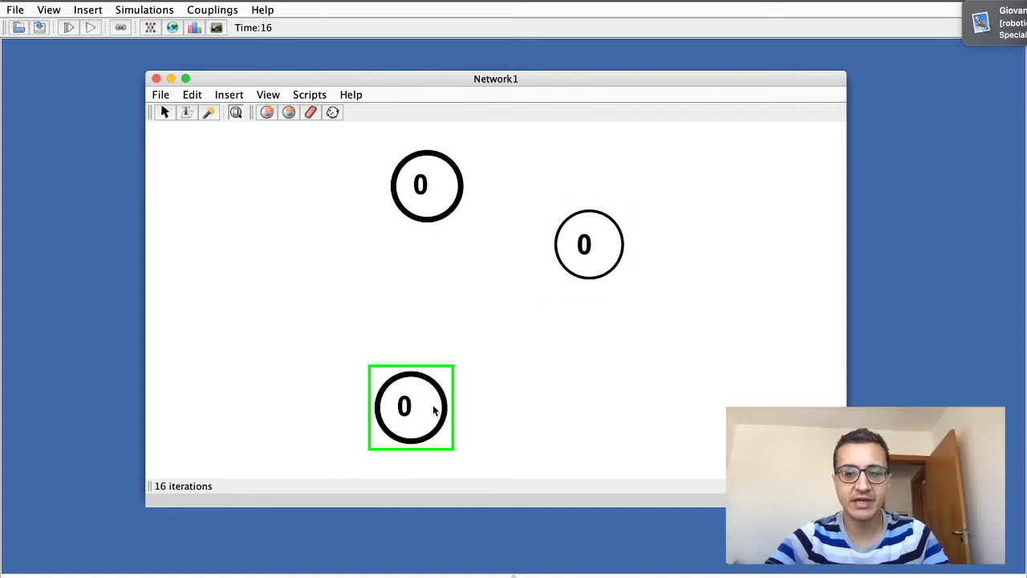
pyautogui.press('Delete')
# Step: Rearrange the two remaining neurons with the clamped one on the left, slightly higher than the unclamped one on the right
pyautogui.moveTo(332, 254); pyautogui.dragTo(314, 335)
pyautogui.moveTo(684, 327); pyautogui.dragTo(694, 303)
pyautogui.moveTo(284, 305); pyautogui.dragTo(282, 297)
pyautogui.moveTo(668, 327)
pyautogui.mouseDown()
pyautogui.moveTo(660, 291)
pyautogui.moveTo(652, 325)
pyautogui.mouseUp()
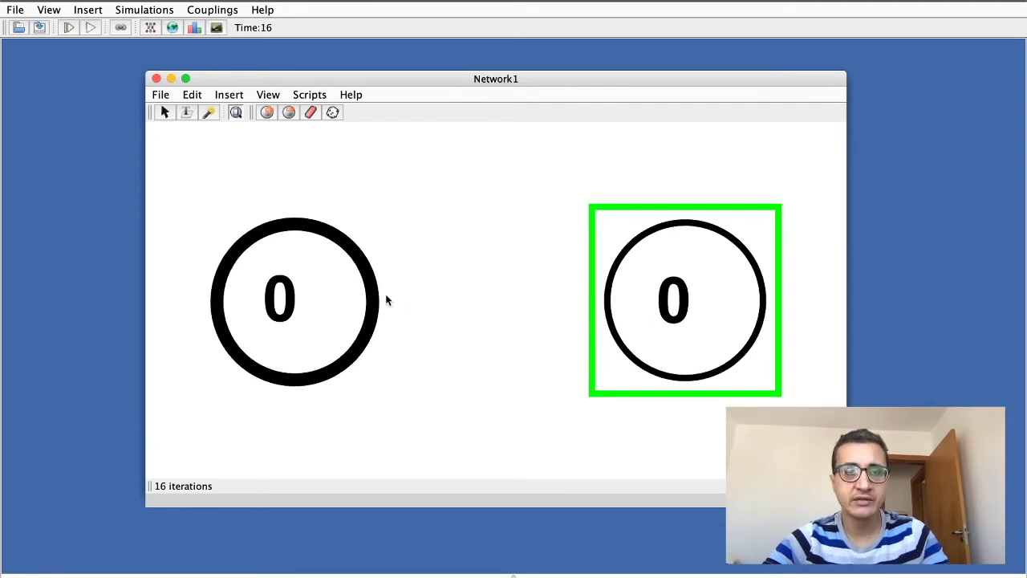
pyautogui.moveTo(240, 287); pyautogui.dragTo(257, 229)
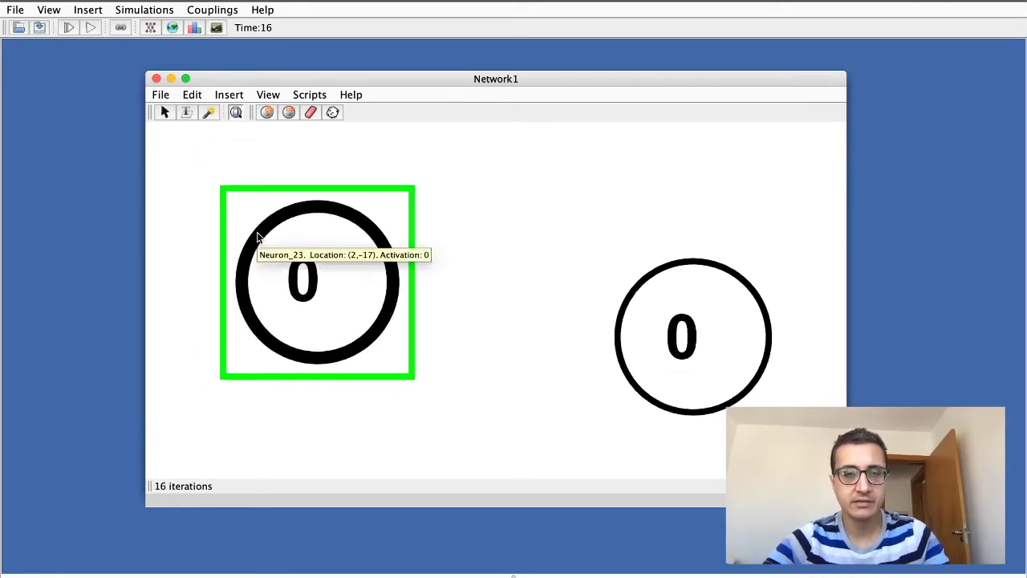
# Step: Add a new neuron and arrange it directly below the clamped neuron on the left
pyautogui.press('n')
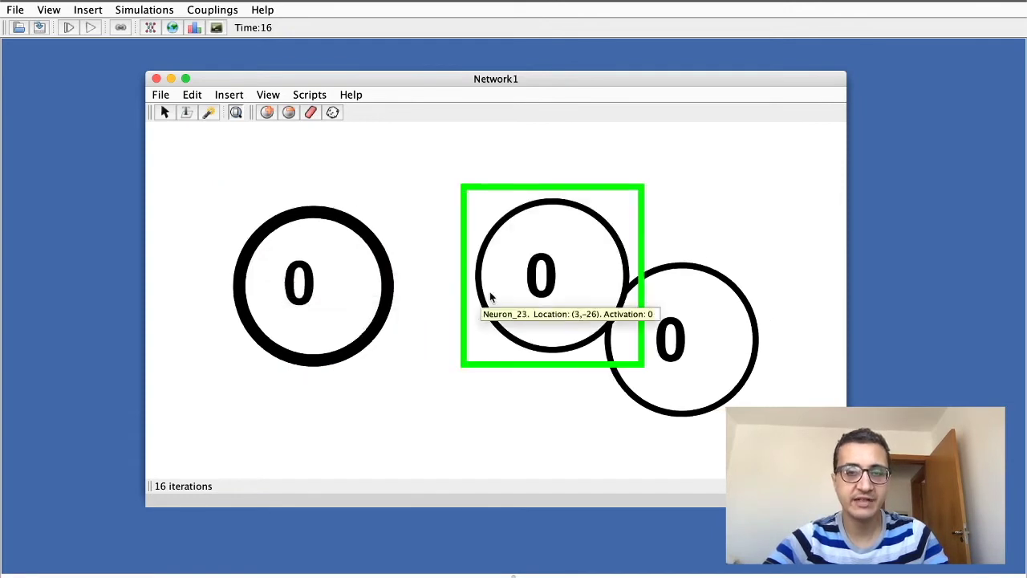
pyautogui.moveTo(547, 298); pyautogui.dragTo(364, 456)
pyautogui.click(351, 220)
pyautogui.moveTo(351, 220); pyautogui.dragTo(404, 172)
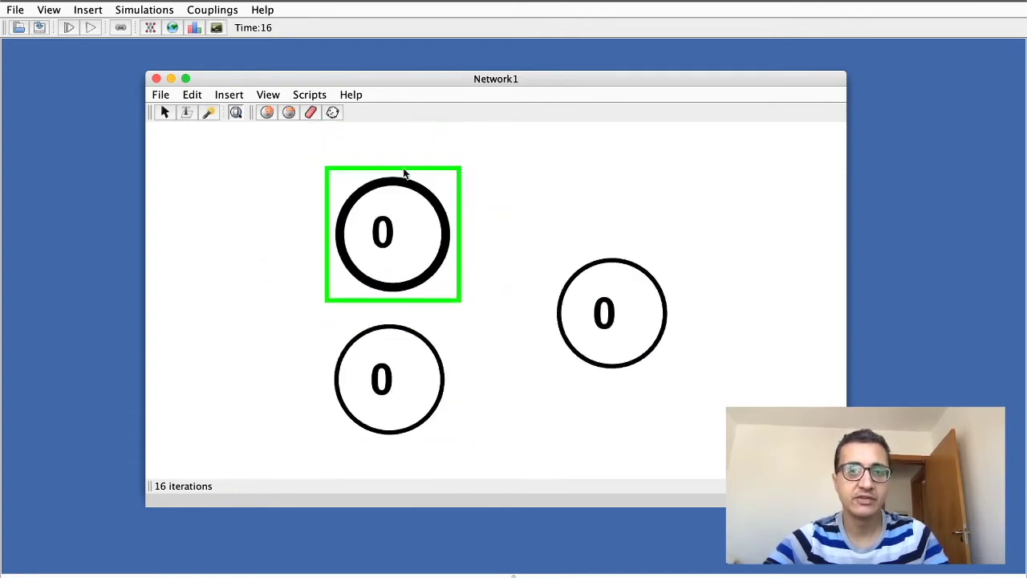
# Step: Set the newly added lower-left neuron's Clamped option to Yes
pyautogui.click(397, 345)
pyautogui.doubleClick(397, 346)
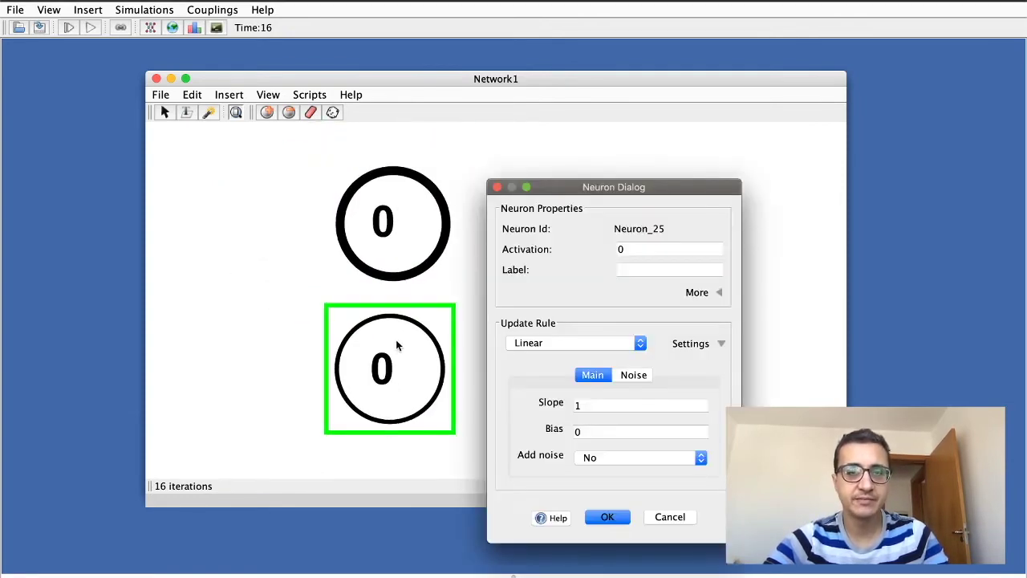
pyautogui.click(702, 294)
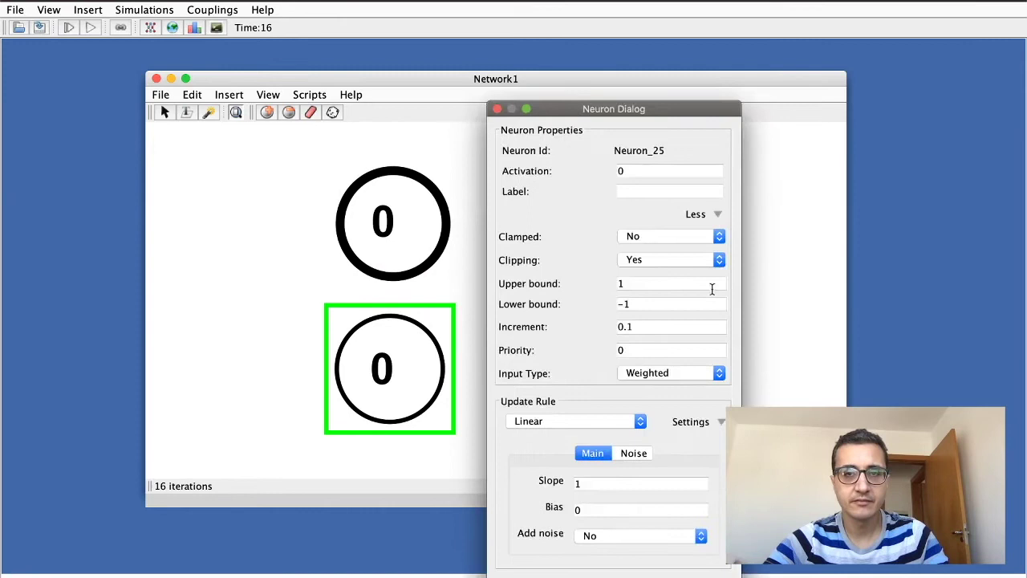
pyautogui.click(651, 236)
pyautogui.click(654, 224)
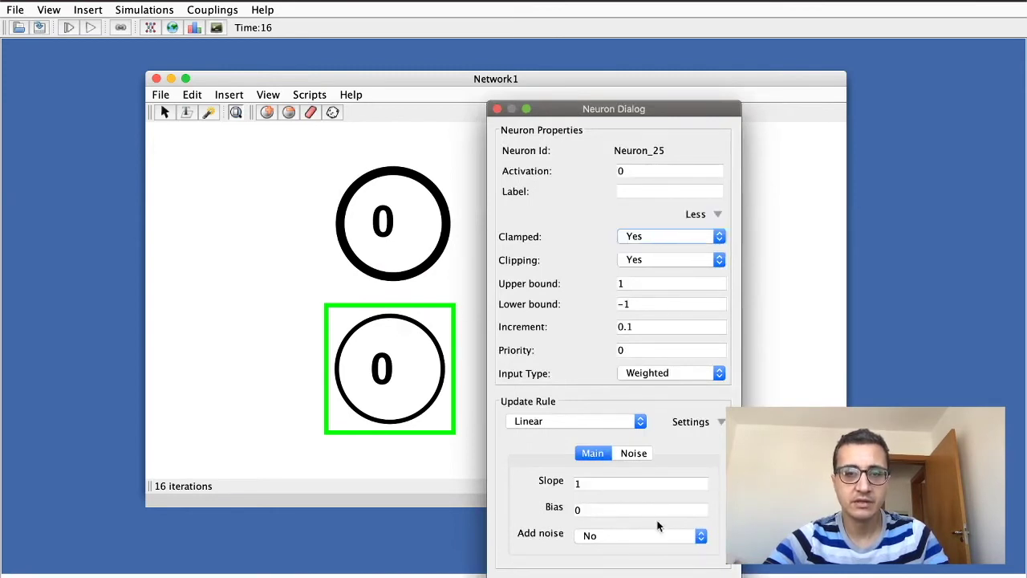
pyautogui.press('Return')
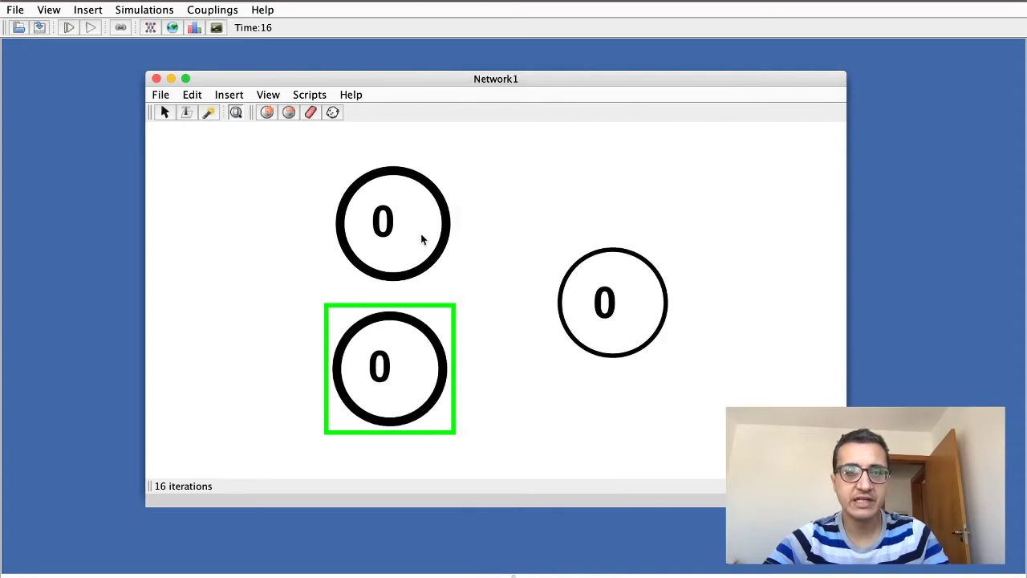
# Step: Move the unclamped output neuron slightly farther right from the two clamped input neurons
pyautogui.click(398, 241)
pyautogui.click(408, 357)
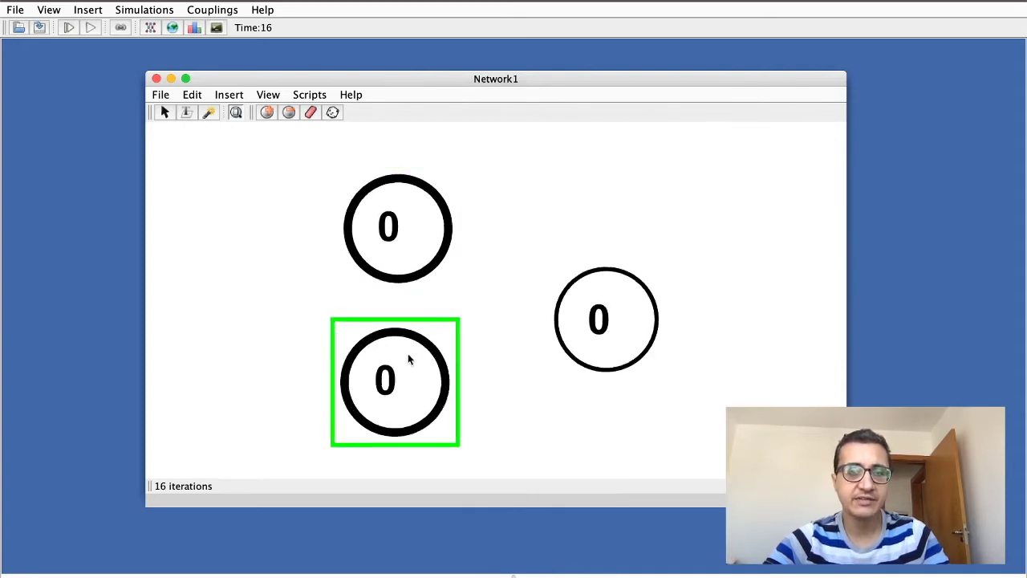
pyautogui.moveTo(606, 309); pyautogui.dragTo(647, 315)
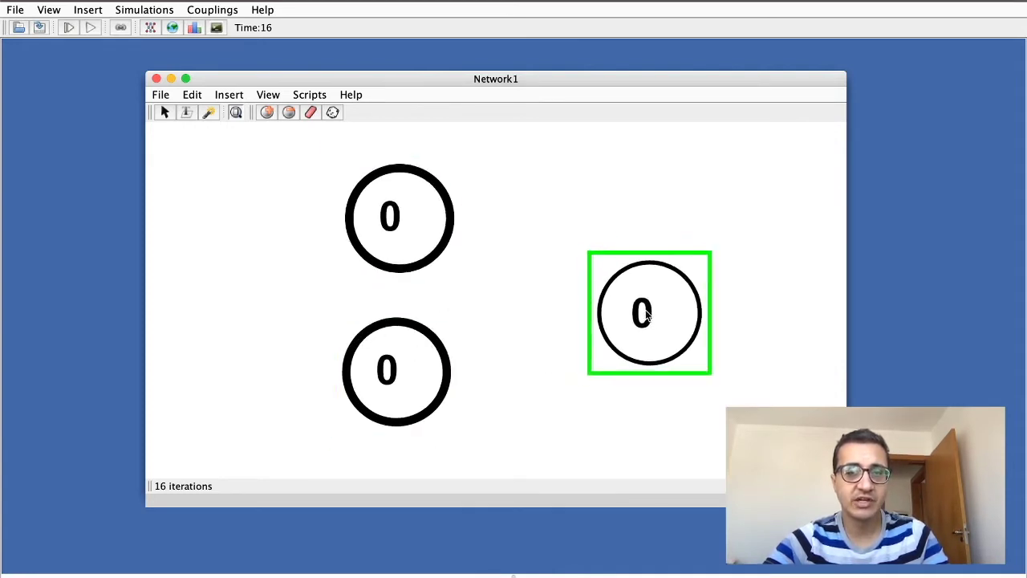
pyautogui.click(359, 231)
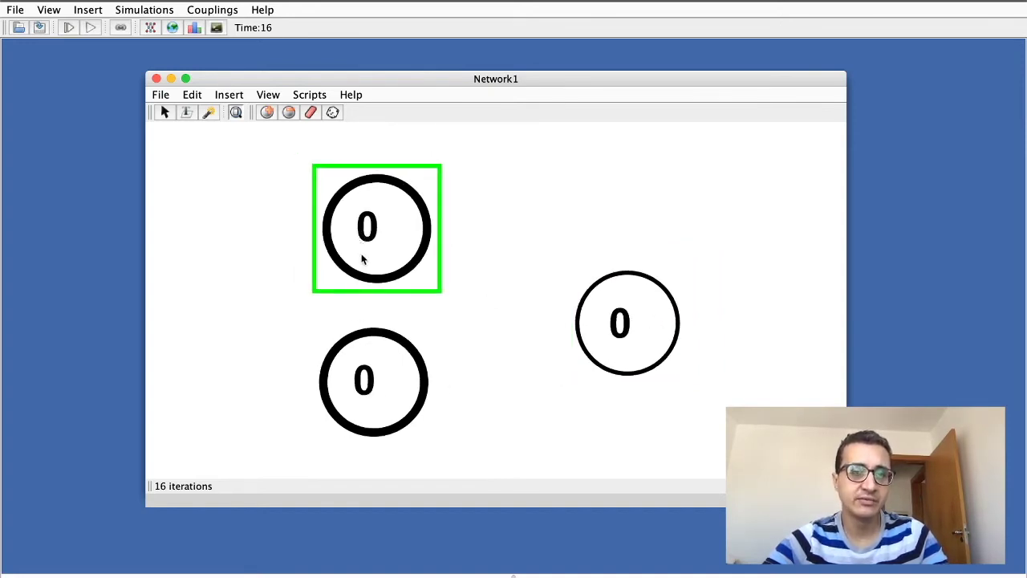
pyautogui.click(374, 361)
pyautogui.click(599, 320)
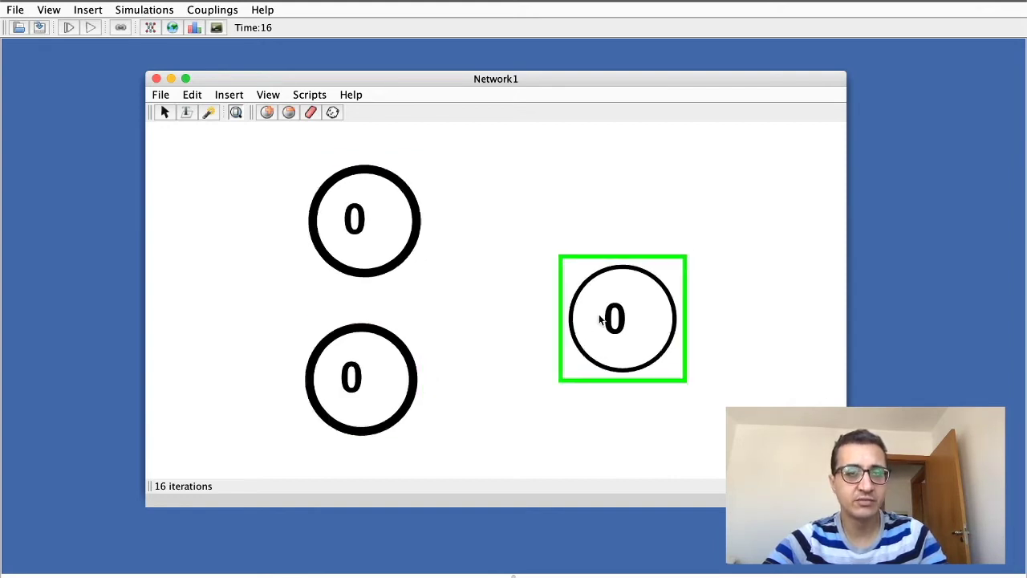
pyautogui.click(374, 231)
pyautogui.click(381, 378)
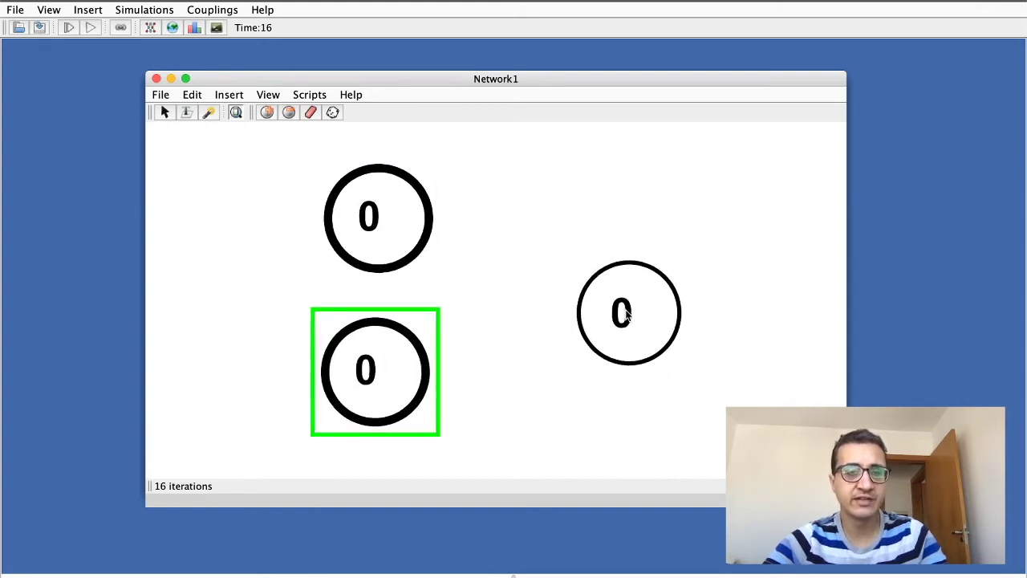
pyautogui.click(608, 318)
pyautogui.click(389, 220)
pyautogui.click(384, 388)
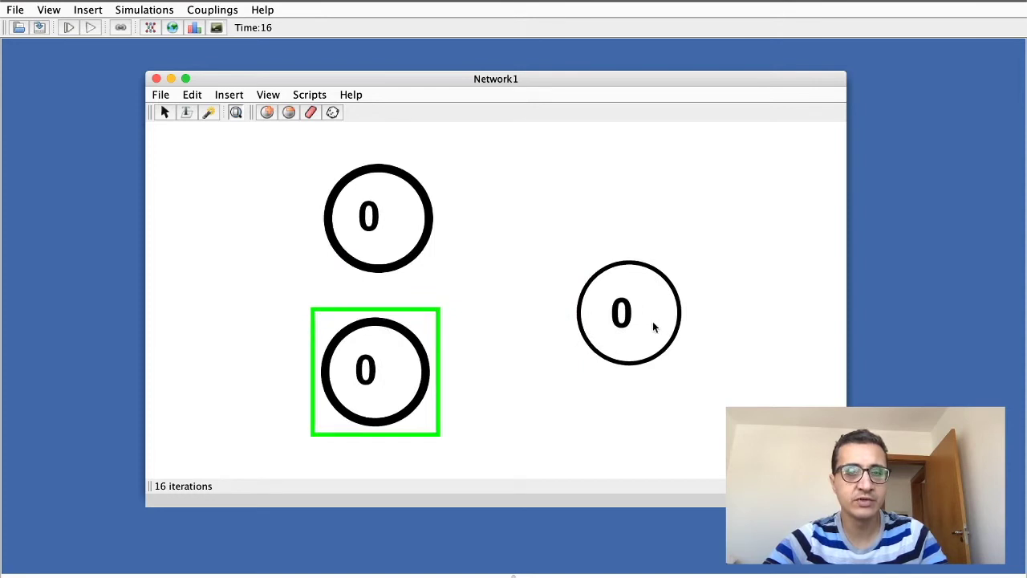
pyautogui.click(663, 324)
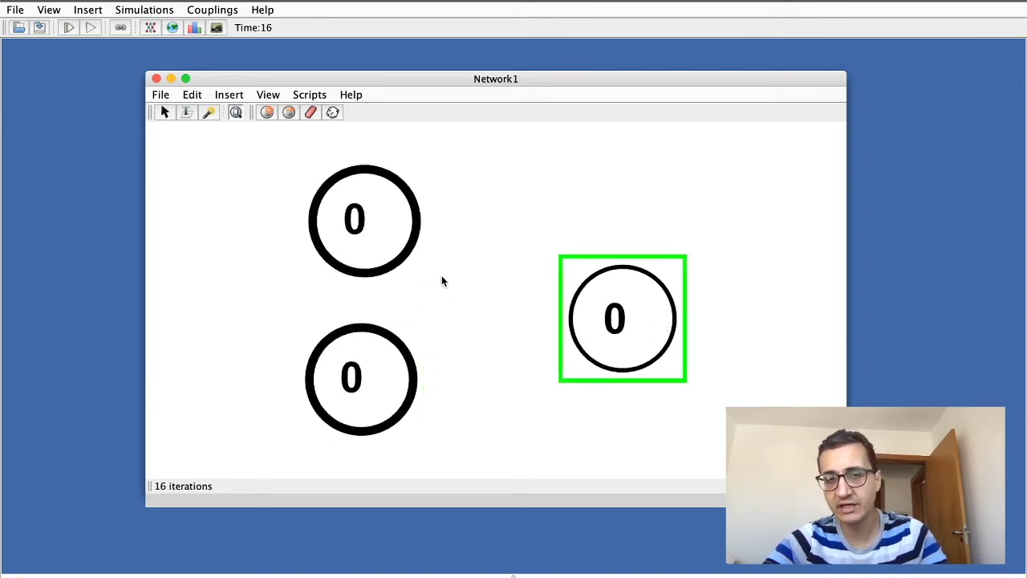
pyautogui.click(372, 227)
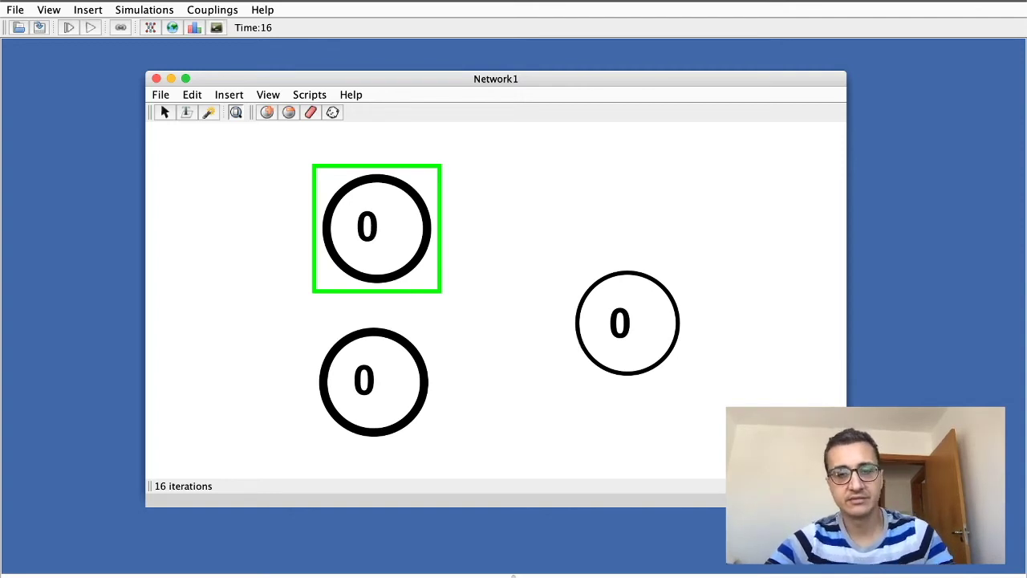
# Step: Check the live stream dashboard in YouTube Studio again and return to the network simulator
pyautogui.press('super+Tab')
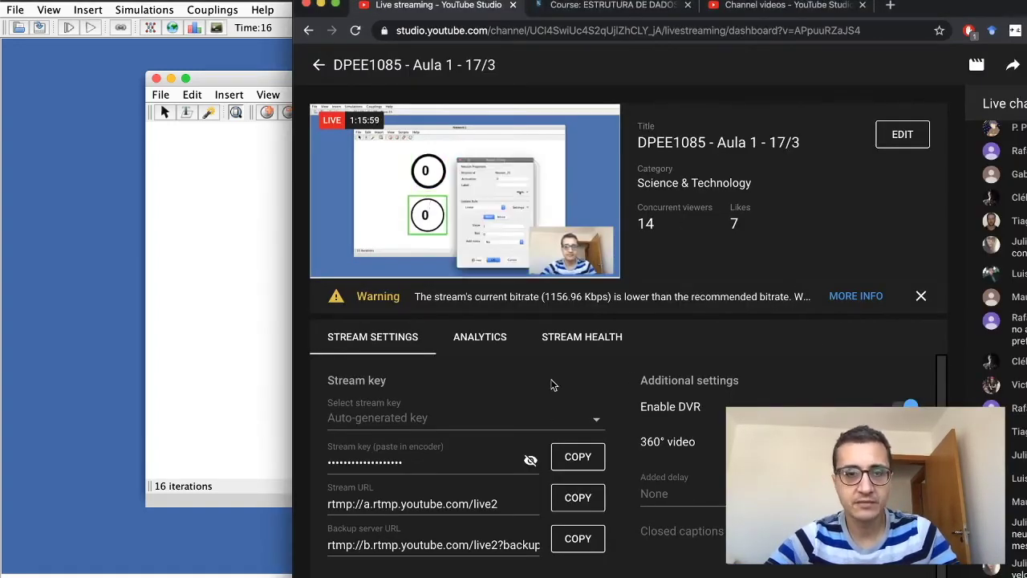
pyautogui.click(63, 389)
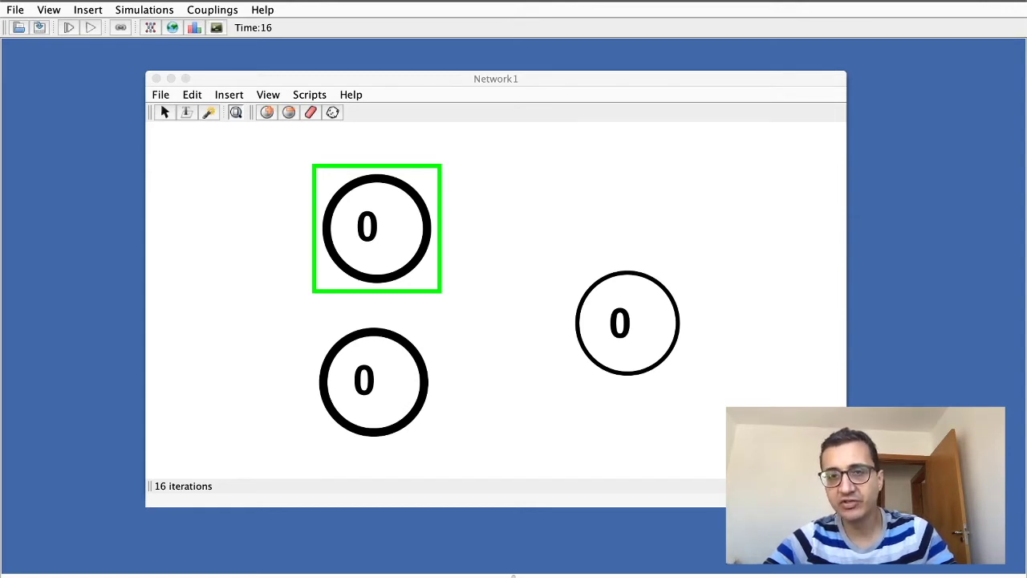
pyautogui.click(156, 16)
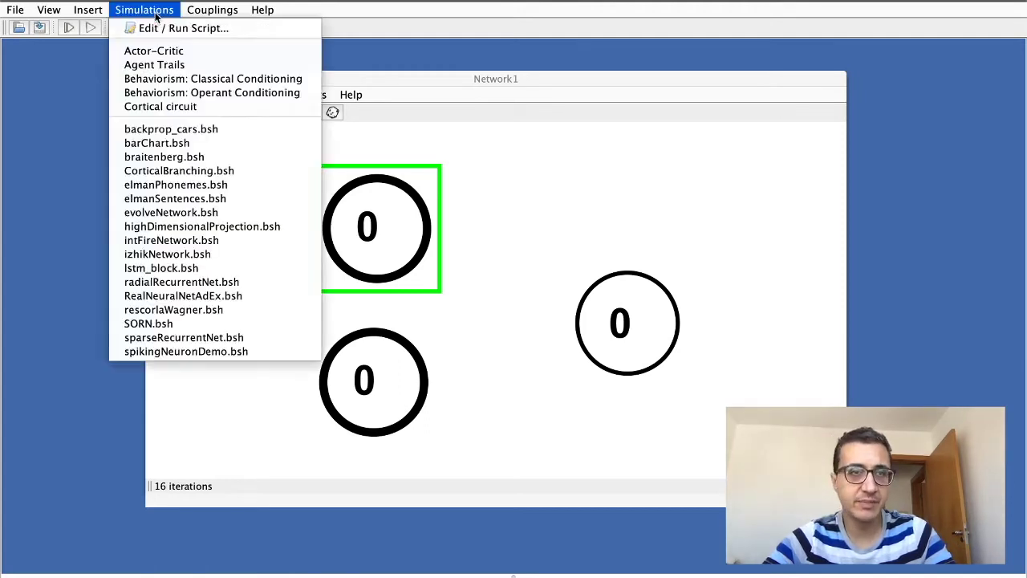
pyautogui.click(157, 16)
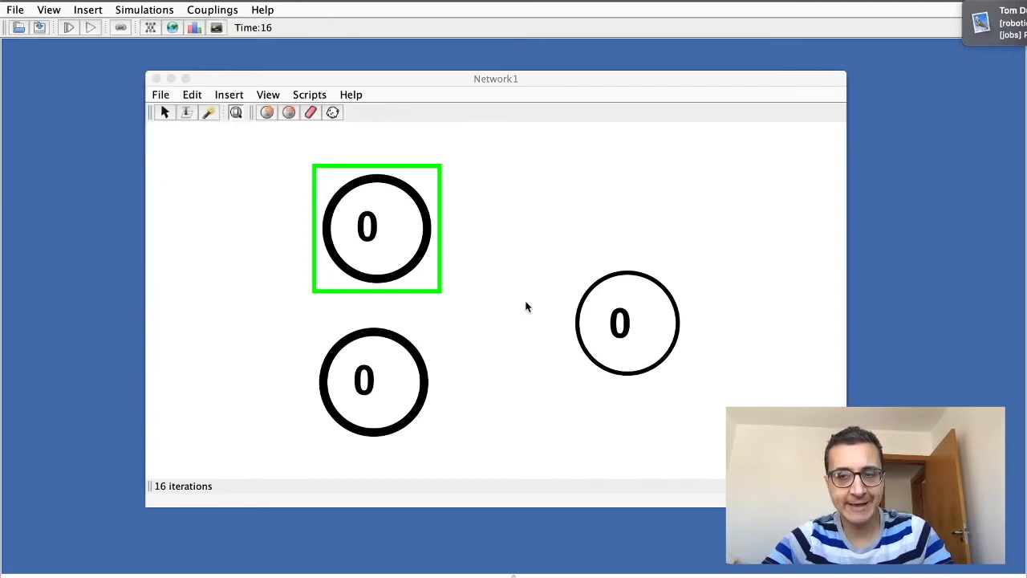
# Step: Nudge the lower-left clamped neuron slightly to the right
pyautogui.click(426, 377)
pyautogui.moveTo(425, 378); pyautogui.dragTo(431, 377)
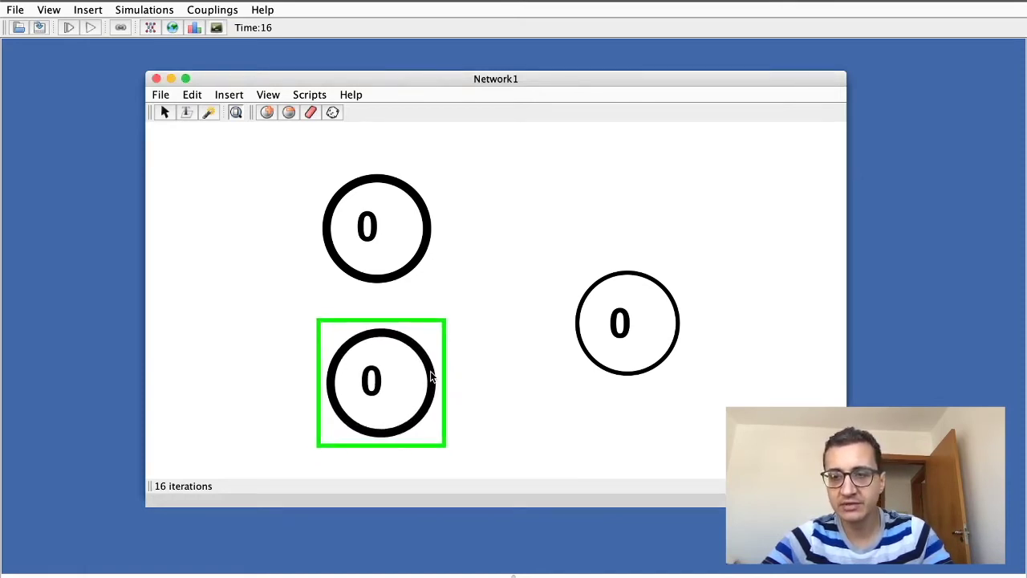
pyautogui.moveTo(431, 378); pyautogui.dragTo(430, 378)
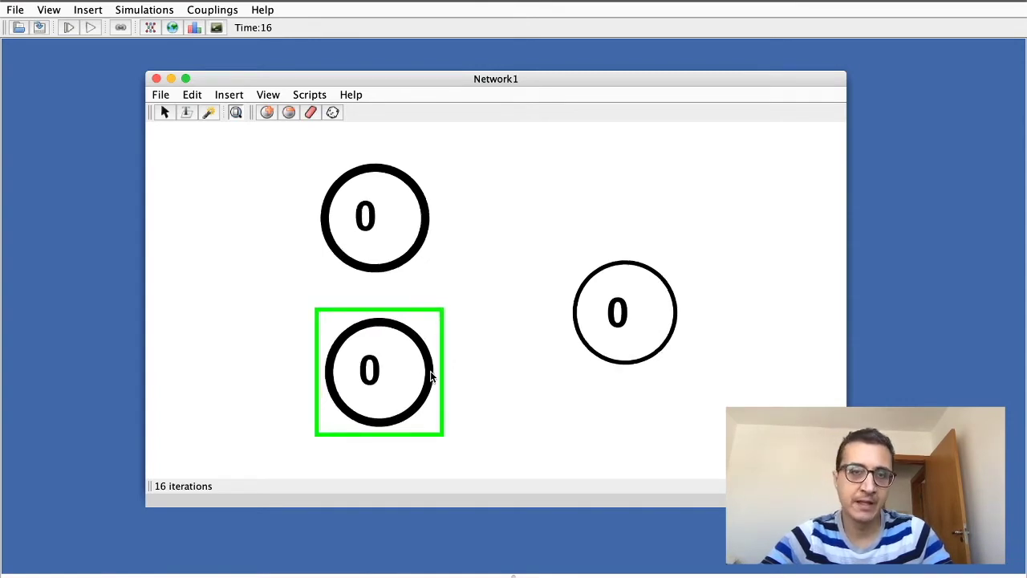
# Step: View the upper-left clamped neuron's properties and close them without making changes
pyautogui.doubleClick(395, 175)
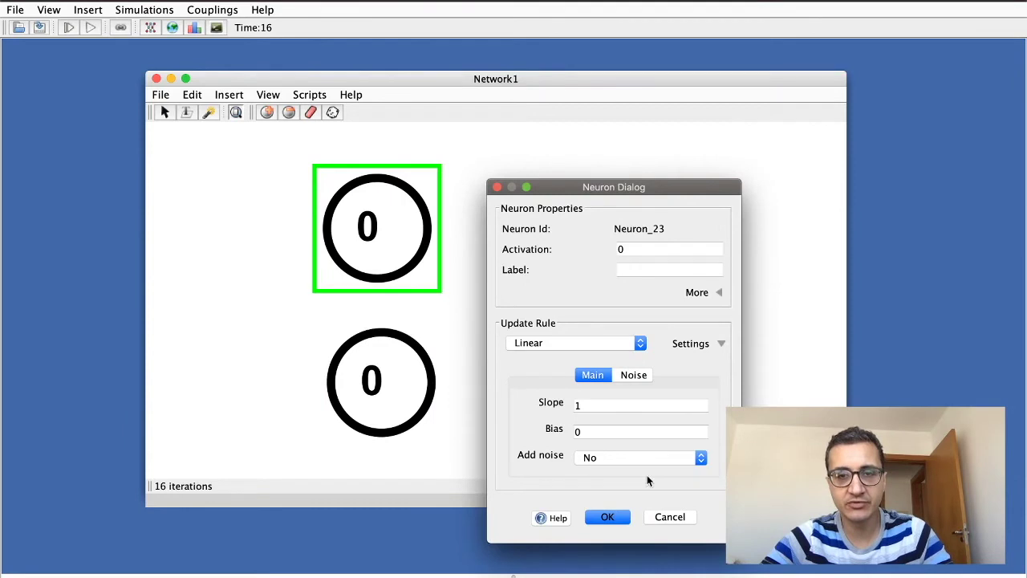
pyautogui.click(679, 517)
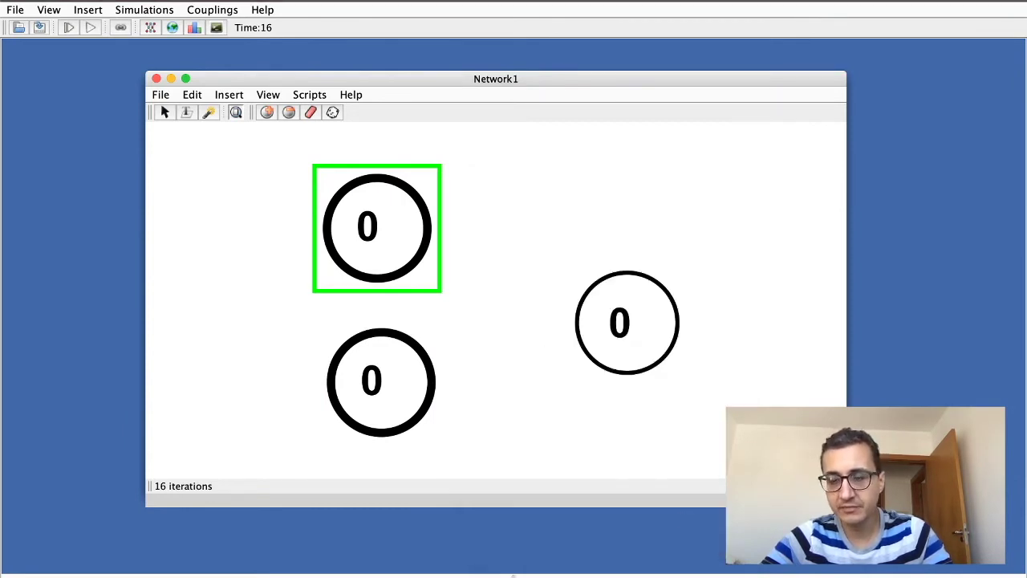